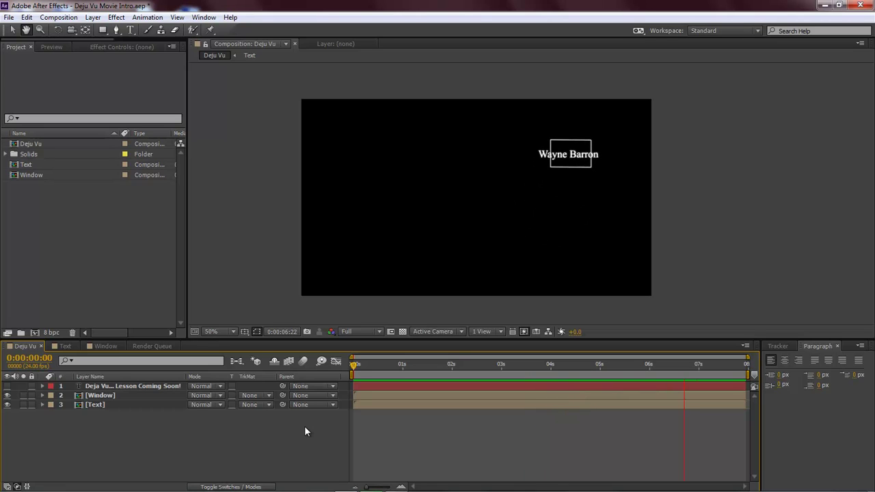
Stop the Deju Vu preview near 0:00:07:17 on the boxed name
key("space")
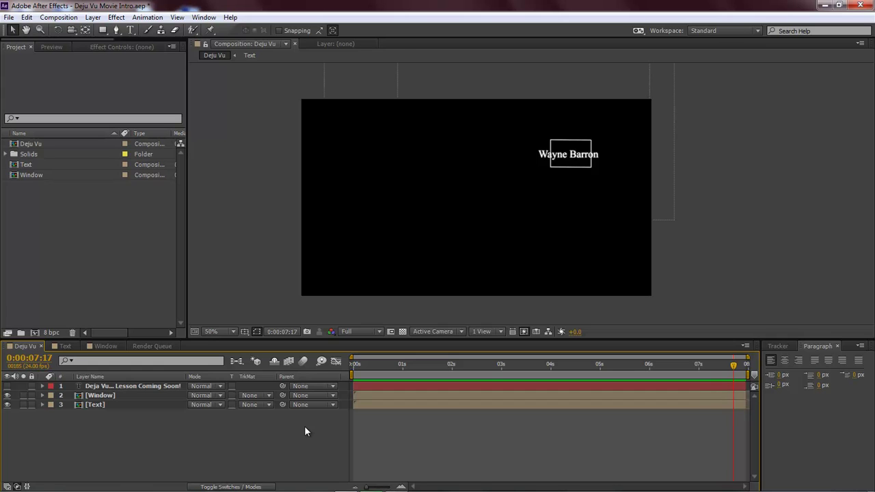
Create a new 1280×720 composition named 'Deja vu'
key("ctrl+n")
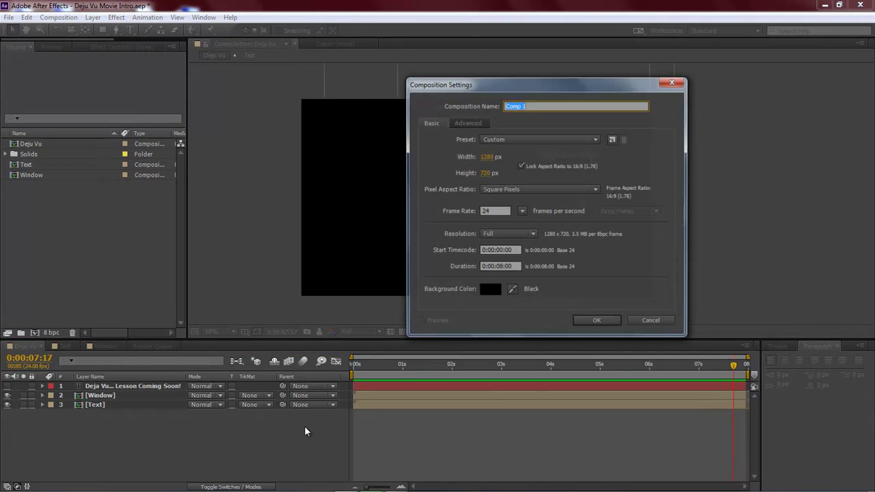
type("Deja vu")
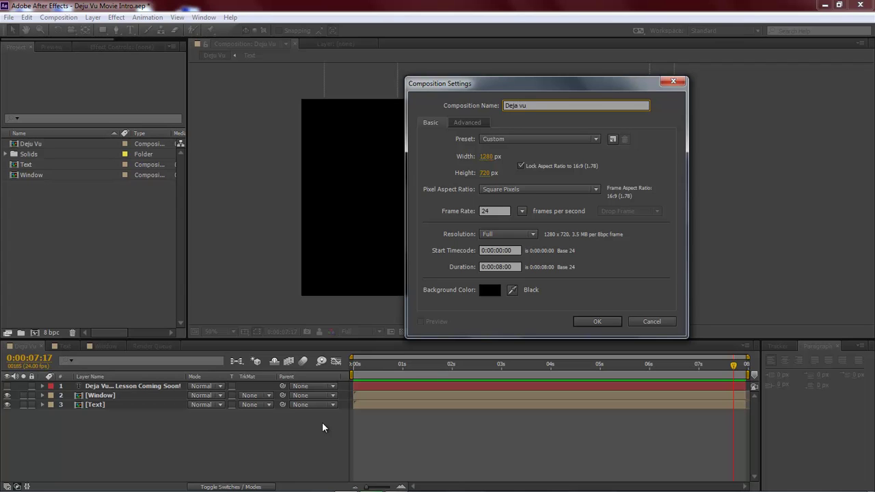
left_click(602, 325)
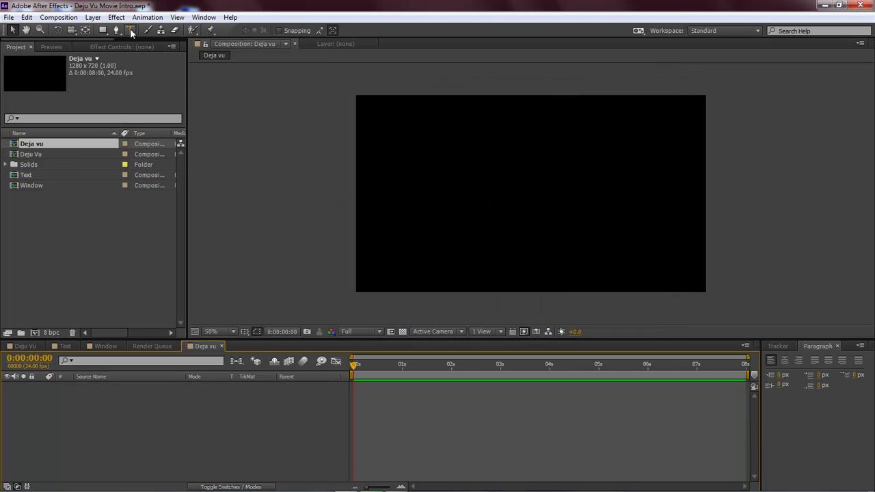
Add a 'Dark Effects' text layer and move it to the lower right
left_click(130, 30)
left_click(411, 195)
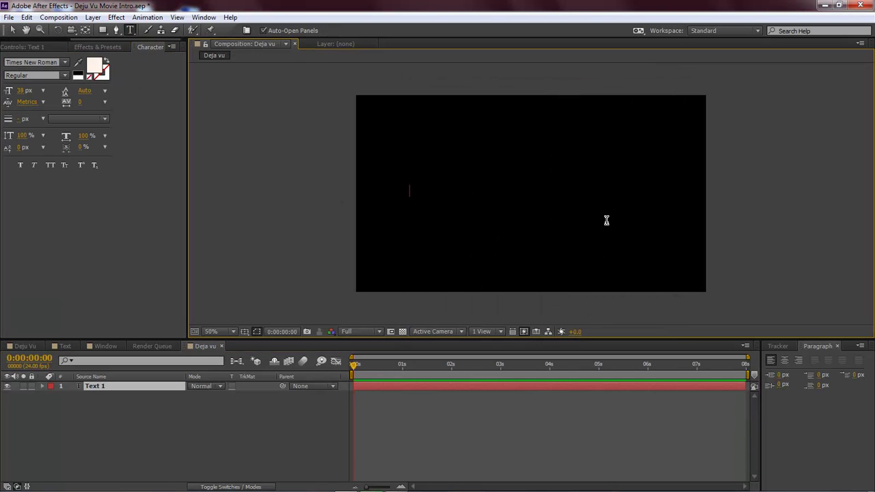
type("Dark Effects")
left_click_drag(465, 246, 641, 293)
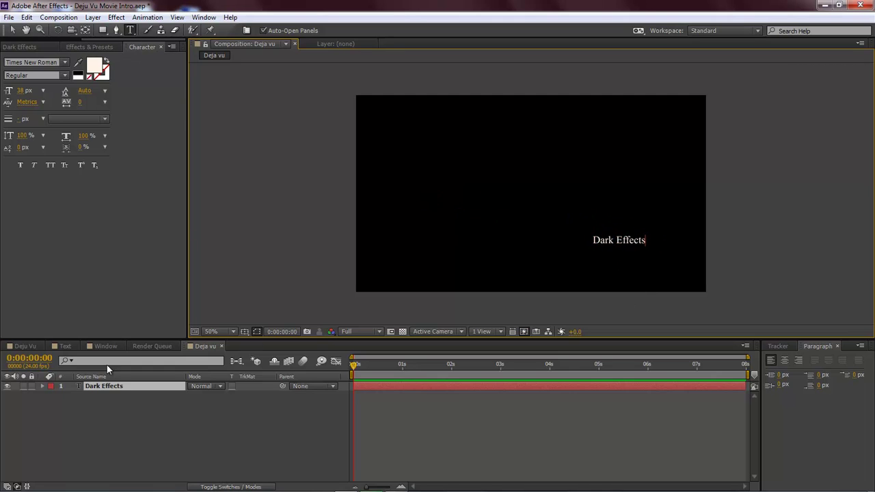
Pre-compose the Dark Effects layer into a new comp named 'Intro Title'
right_click(114, 389)
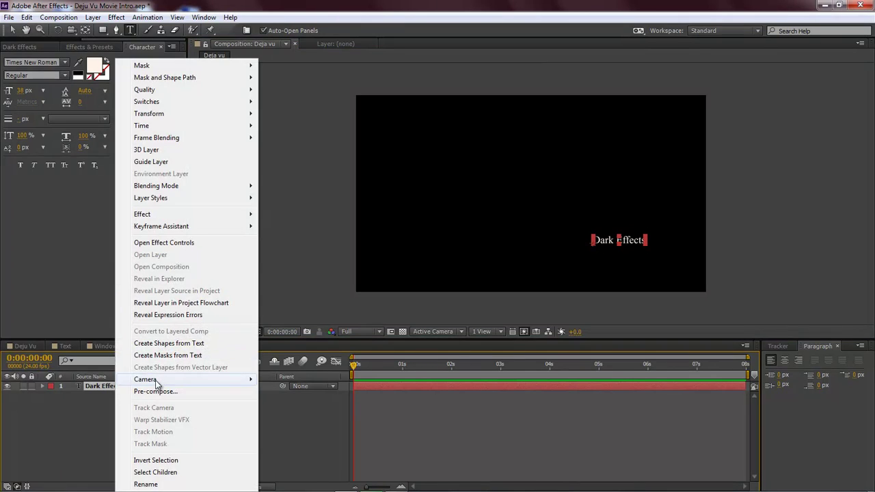
left_click(156, 392)
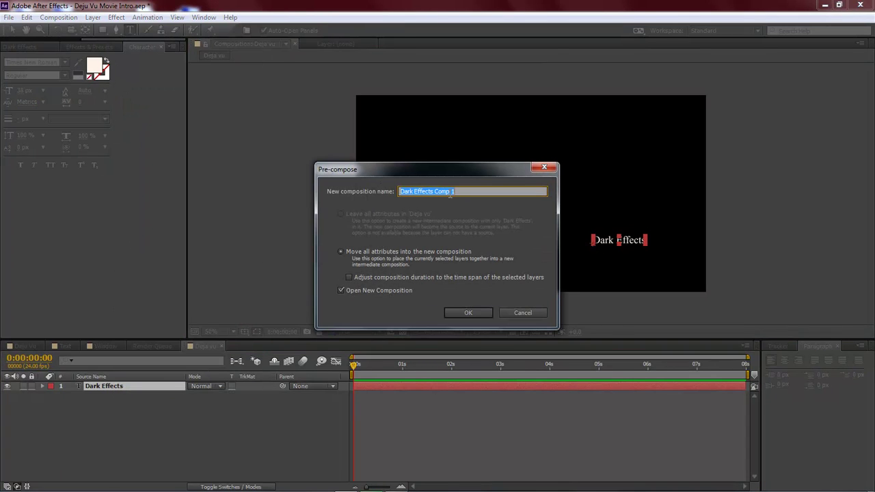
type("Intro Title")
key("Return")
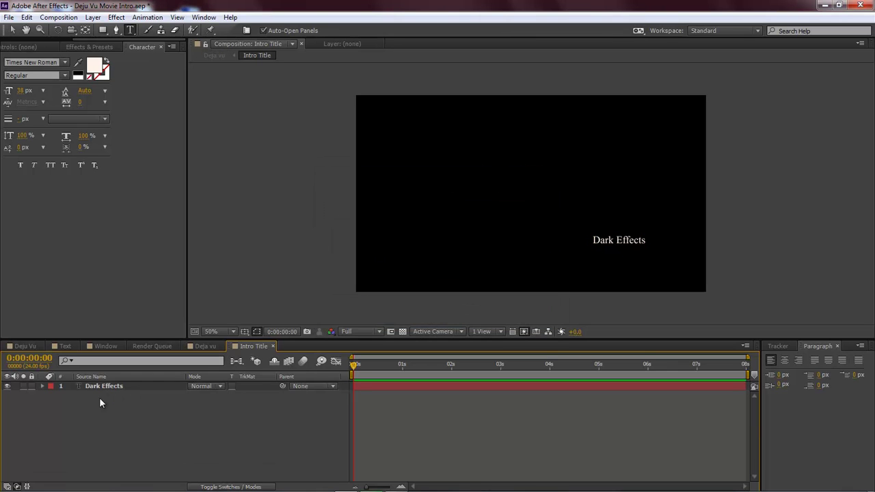
Create shapes from the Dark Effects text, then add a visible Dark Effects 2 copy at the bottom
right_click(100, 387)
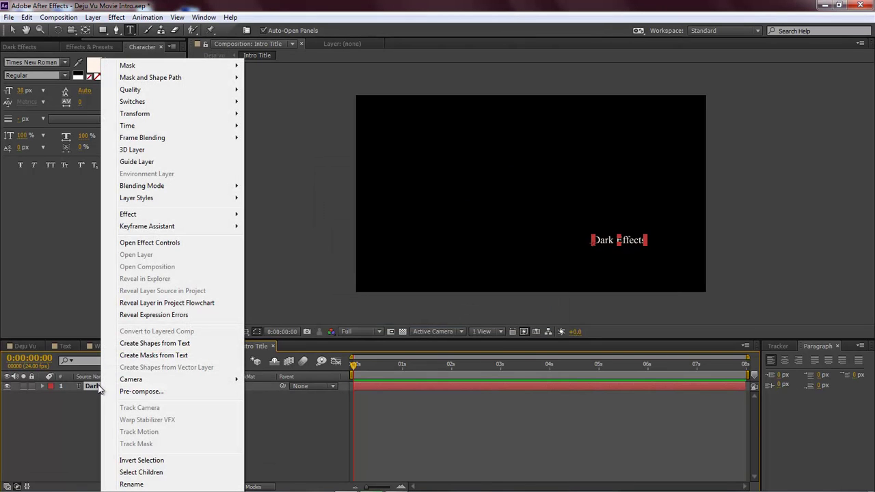
left_click(161, 345)
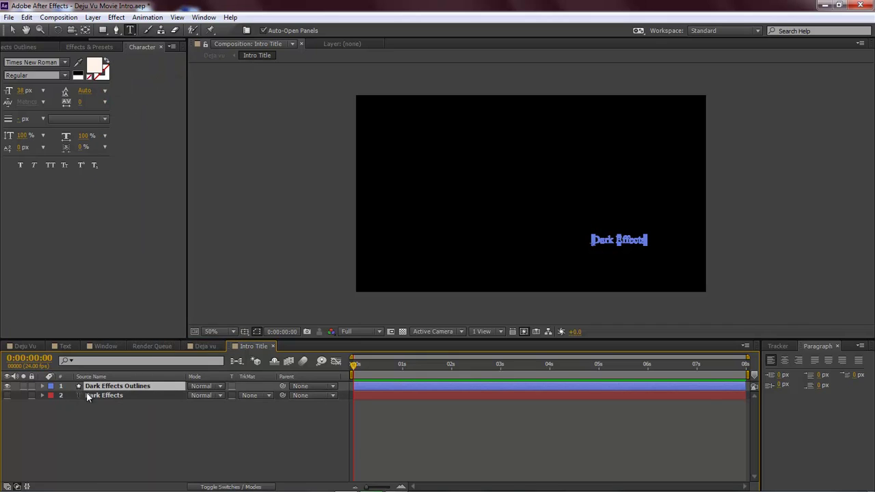
left_click(103, 396)
key("ctrl+d")
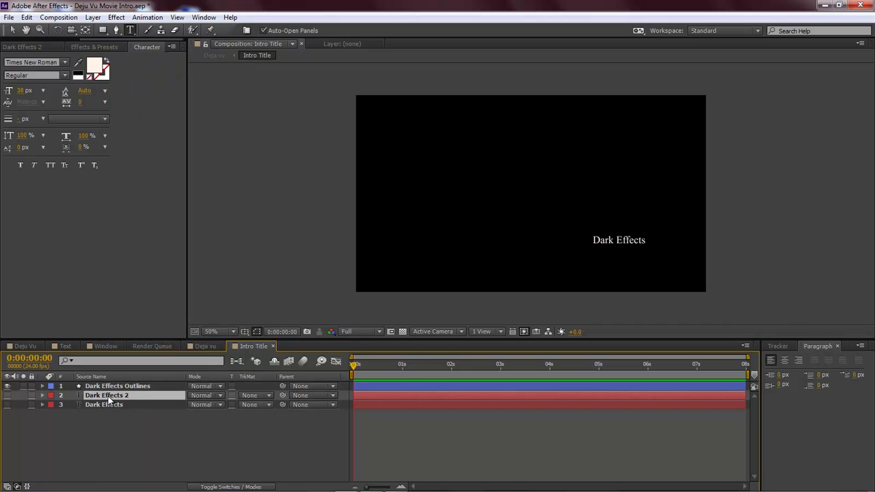
left_click_drag(109, 400, 187, 432)
left_click(7, 405)
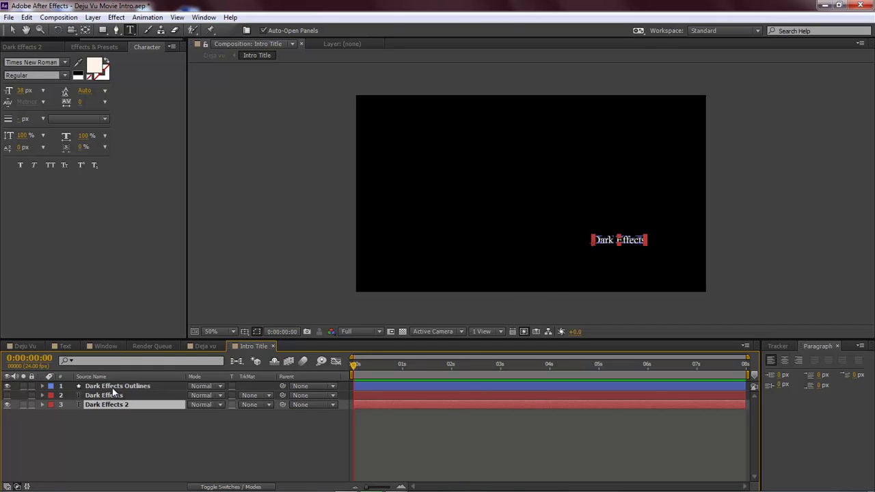
Move the Dark Effects Outlines layer left to position 133,542
left_click(113, 388)
key("p")
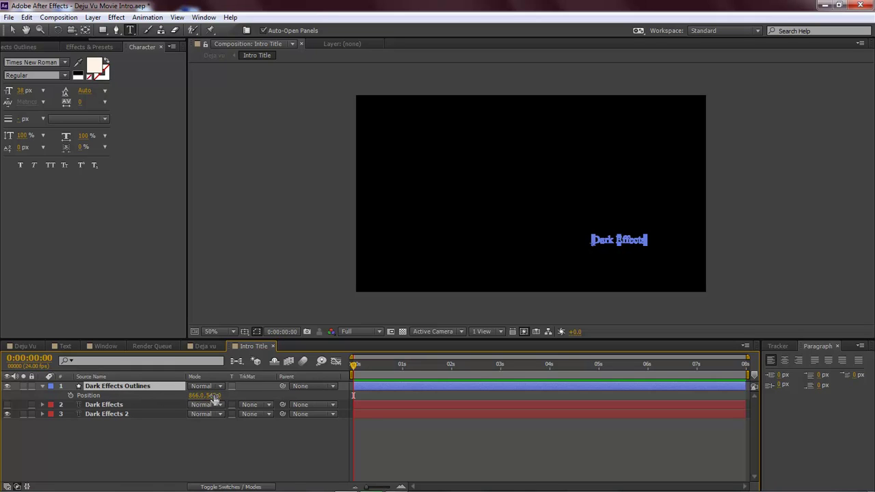
left_click_drag(205, 395, 74, 399)
key("ctrl+z")
left_click_drag(196, 396, 2, 395)
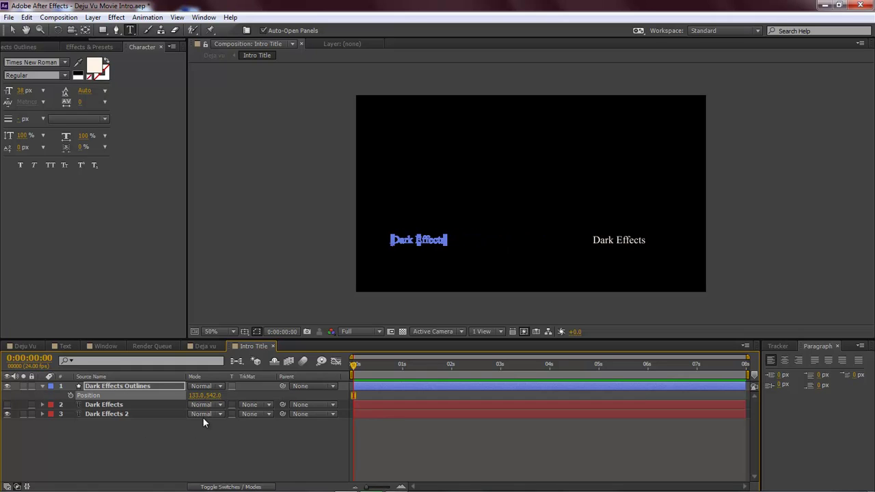
Expand the outlines layer's Contents down to the letter D's Transform properties
key("p")
left_click(118, 385)
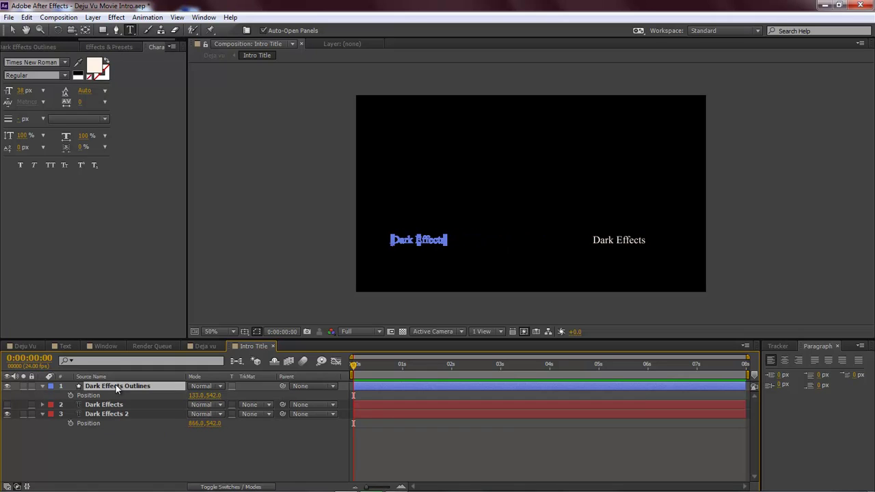
left_click(43, 386)
left_click(43, 386)
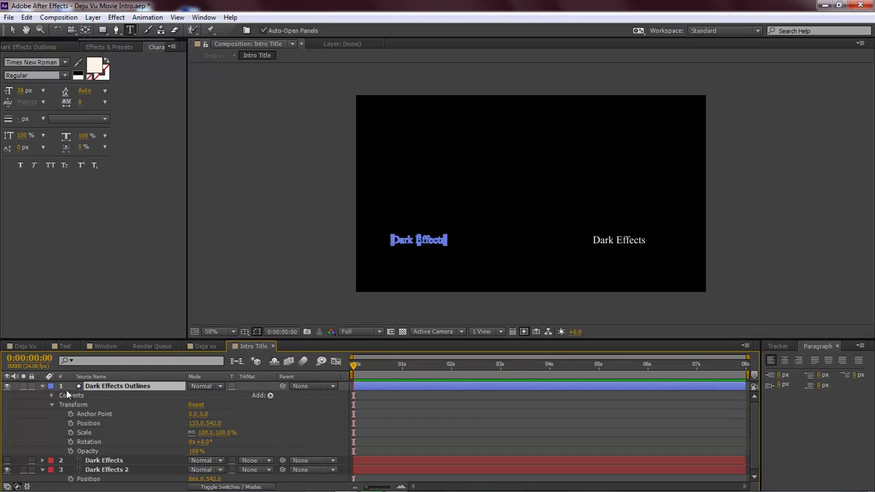
left_click(52, 396)
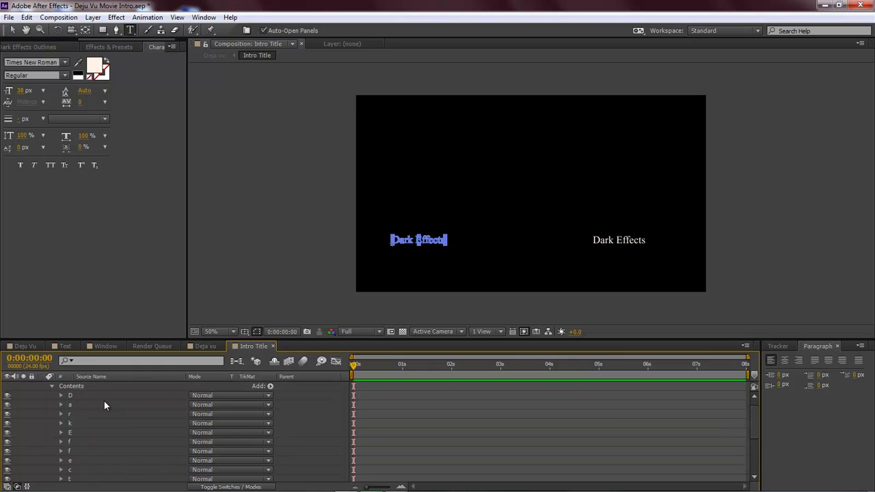
left_click(61, 395)
left_click(70, 451)
scroll(154, 402, "down", 2)
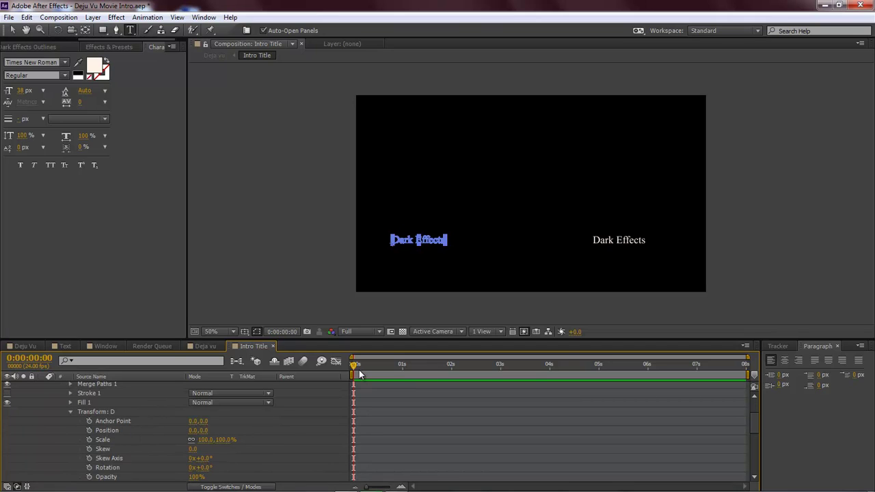
Keyframe letter D's Position from 0,0 at the start to 733,0 at 1:12
left_click(89, 430)
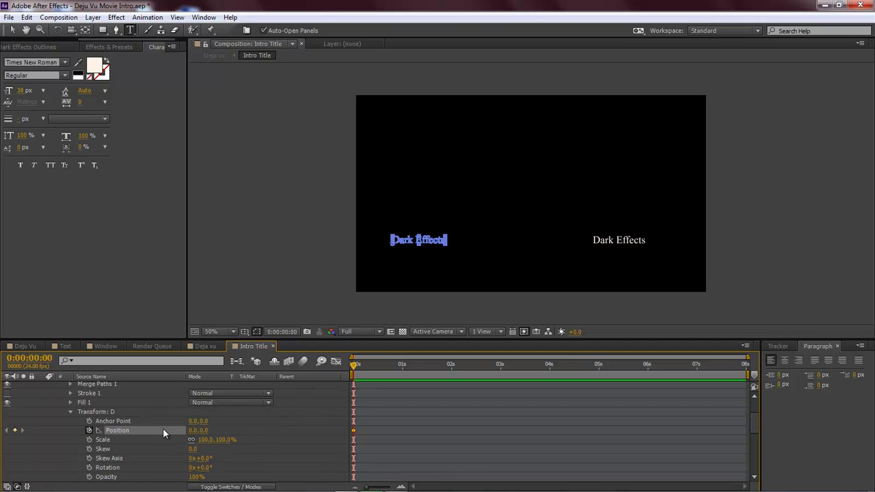
left_click_drag(354, 366, 426, 369)
left_click_drag(195, 430, 586, 425)
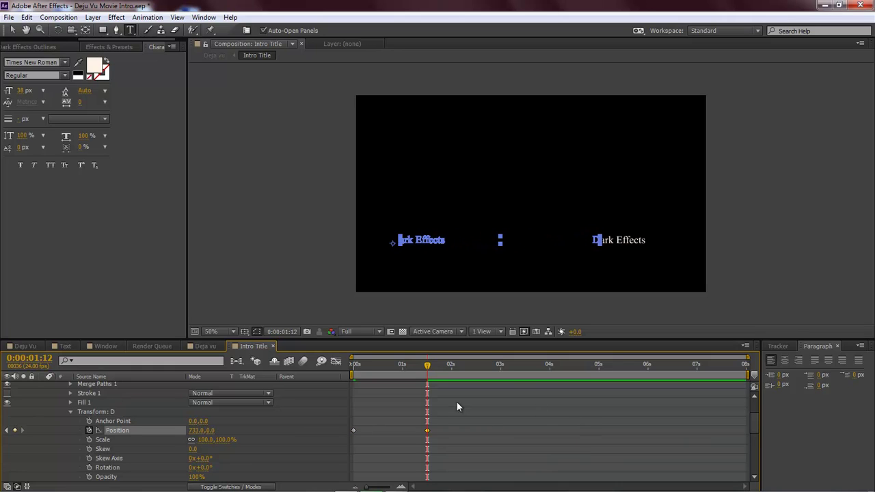
left_click(324, 403)
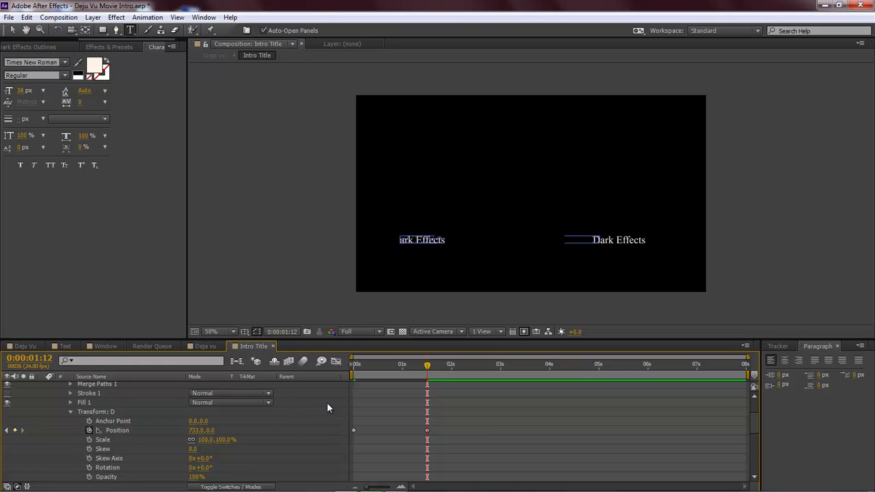
left_click(265, 254)
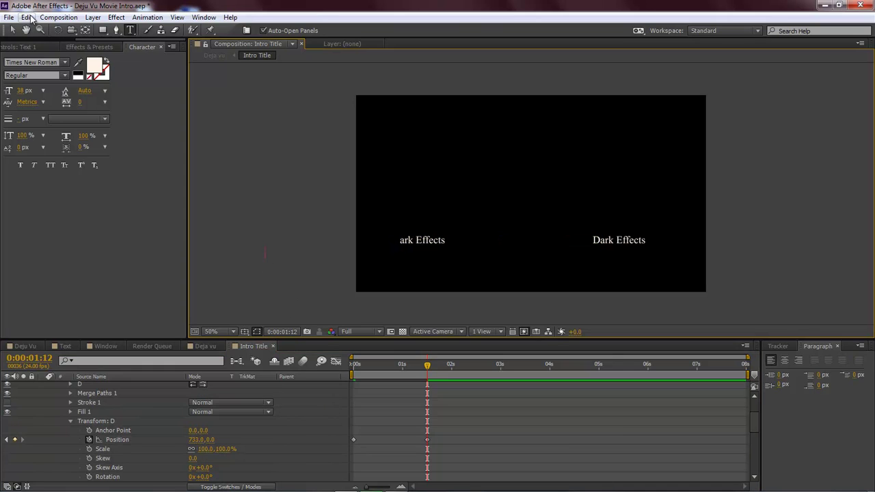
Return to the Selection tool, delete the stray empty text layer, and check D's X position
left_click(12, 30)
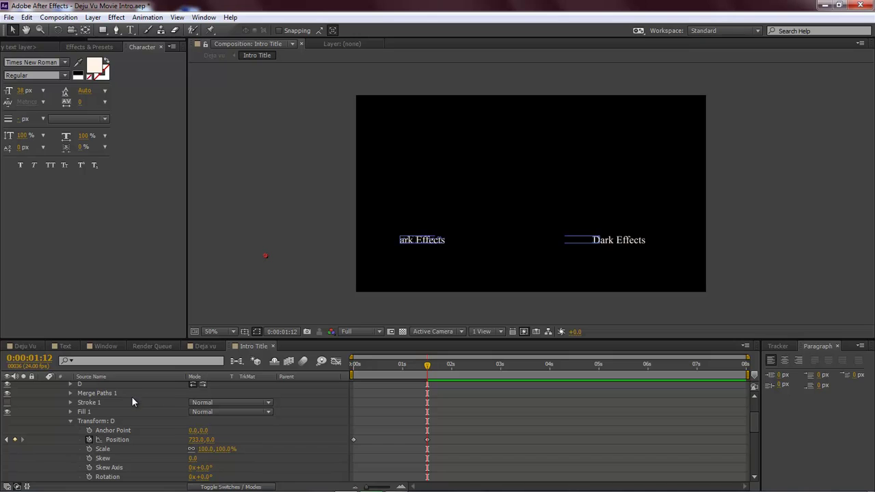
left_click(312, 401)
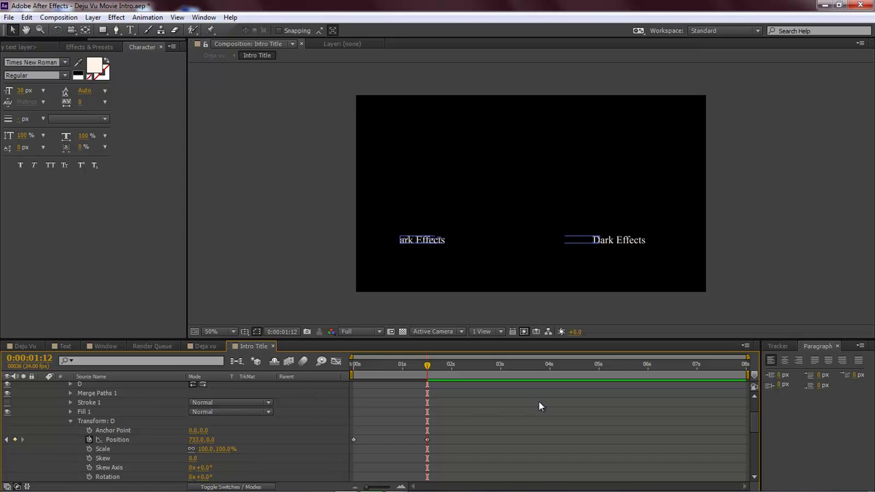
left_click_drag(758, 416, 755, 402)
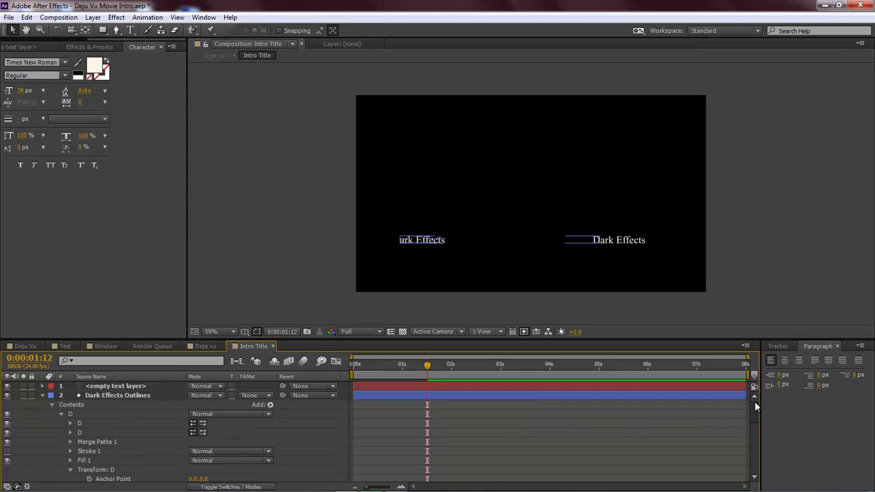
left_click(142, 387)
key("Delete")
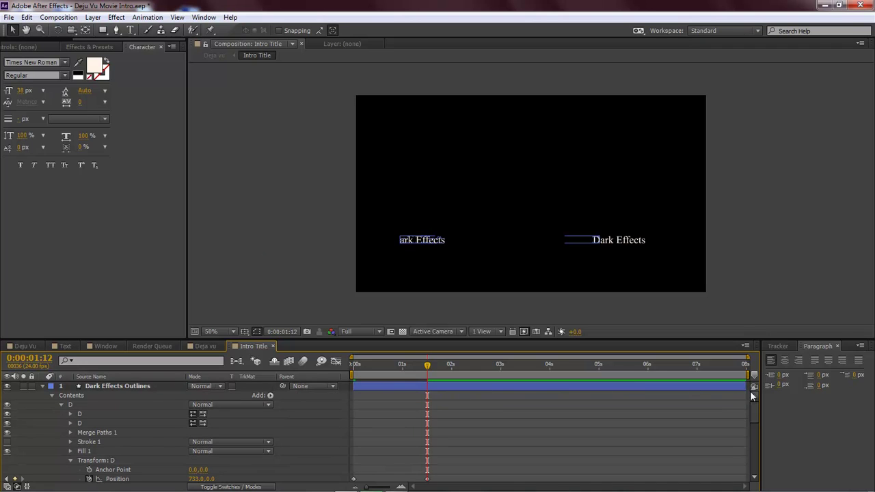
left_click_drag(753, 414, 753, 428)
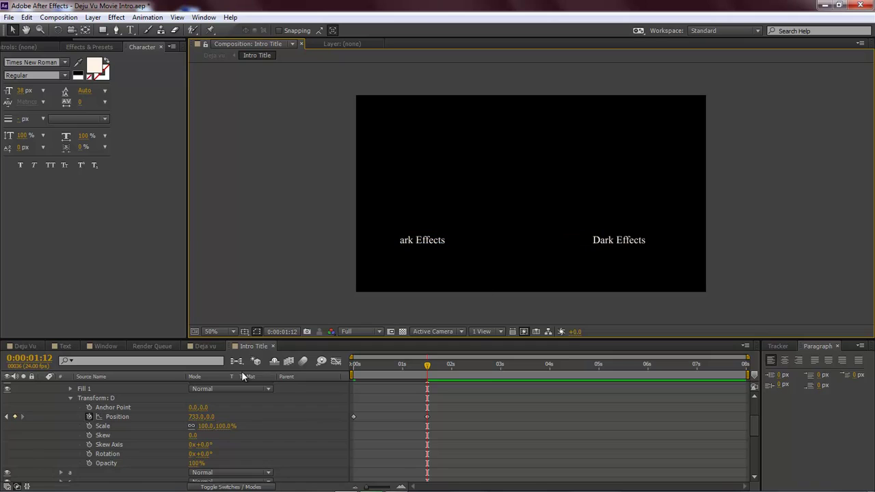
left_click(196, 416)
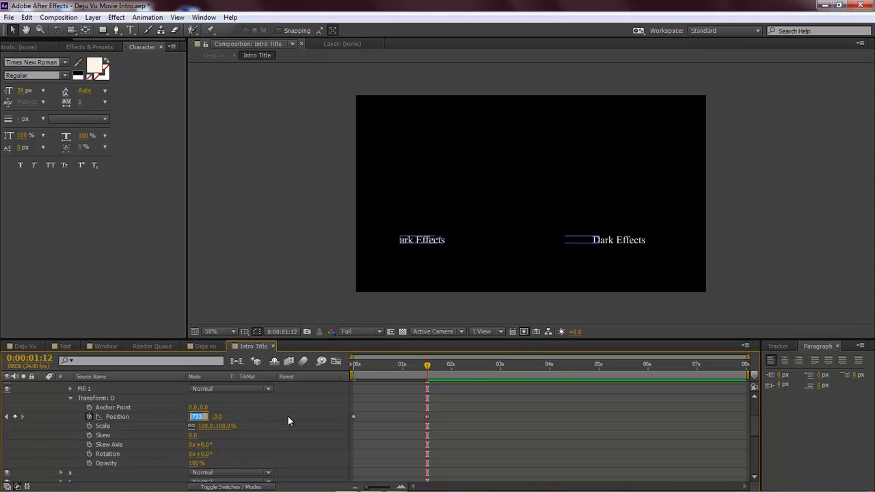
left_click(310, 407)
Enlarge the Timeline panel and expand the letter a group to its Transform: a properties
scroll(754, 429, "up", 2)
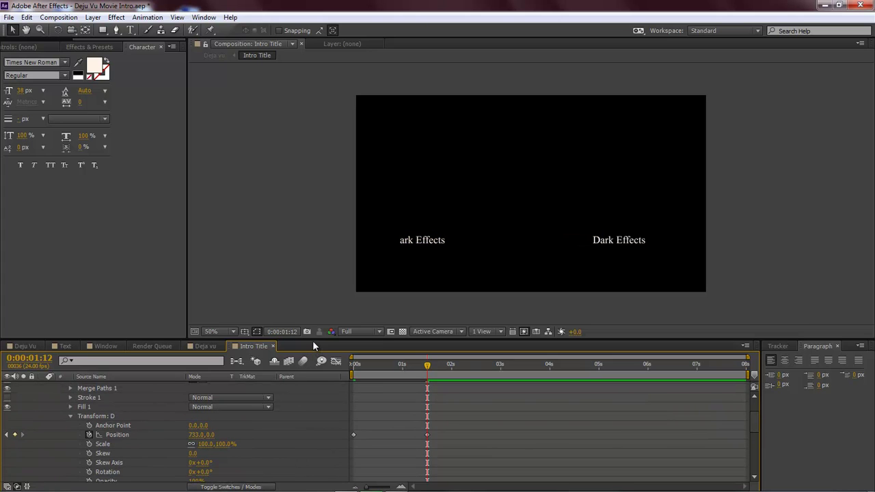
left_click_drag(313, 339, 319, 187)
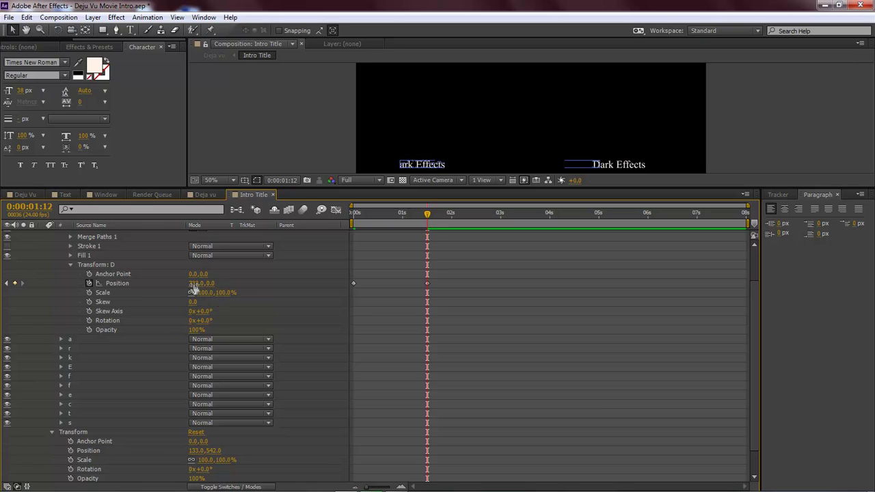
scroll(131, 316, "up", 3)
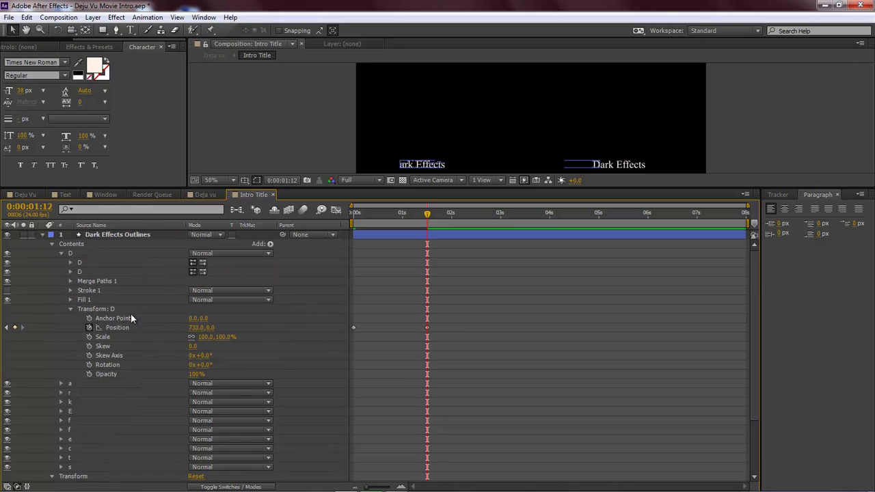
scroll(89, 335, "down", 5)
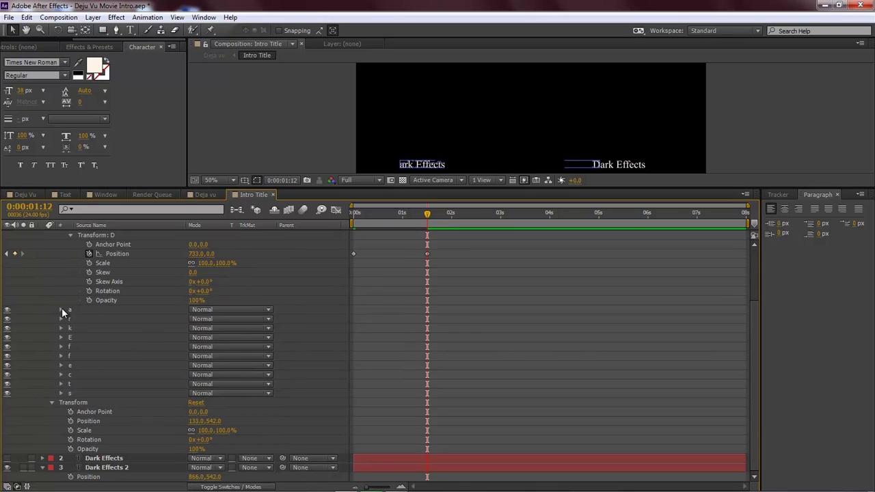
left_click(61, 309)
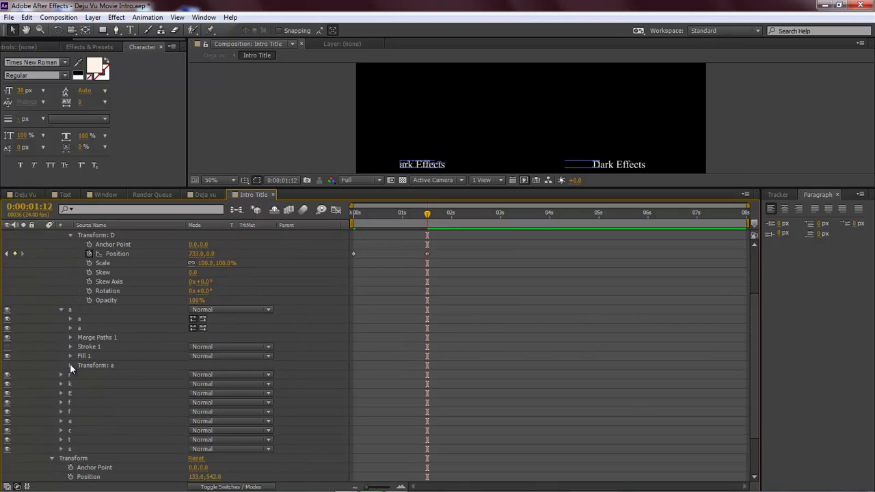
left_click(70, 366)
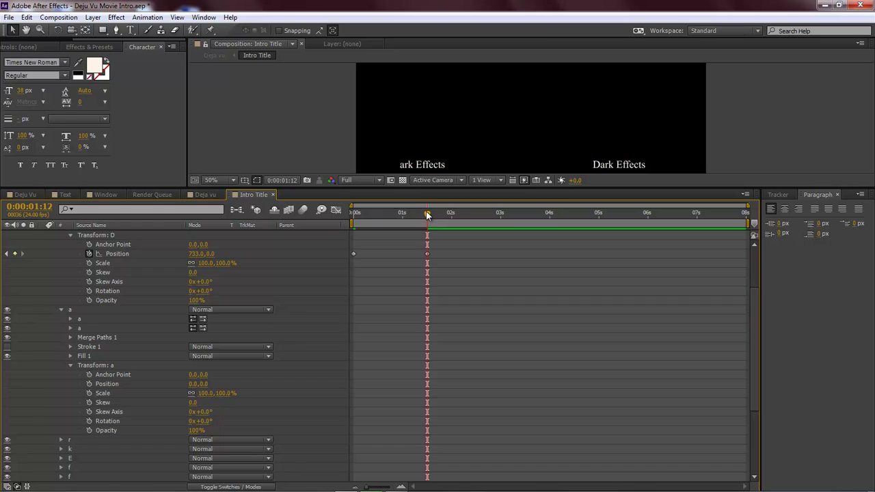
Keyframe letter a's Position from 0,0 at the start to 733,0 at 1:12
mouse_move(426, 214)
left_mouse_down()
mouse_move(331, 218)
mouse_move(426, 214)
left_mouse_up()
left_click(89, 385)
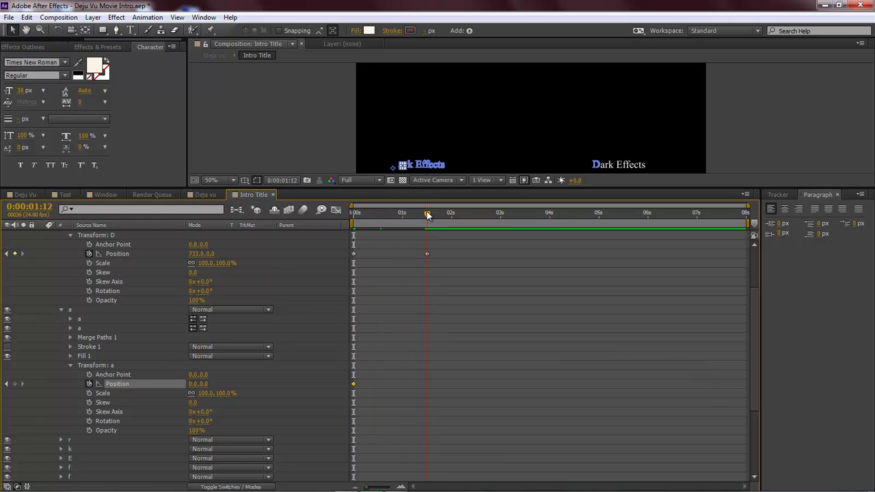
left_click(194, 384)
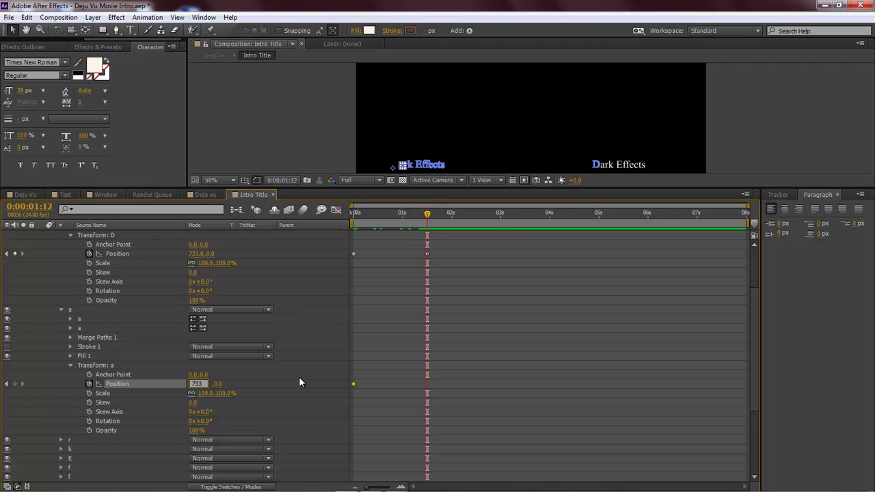
type("733")
key("Return")
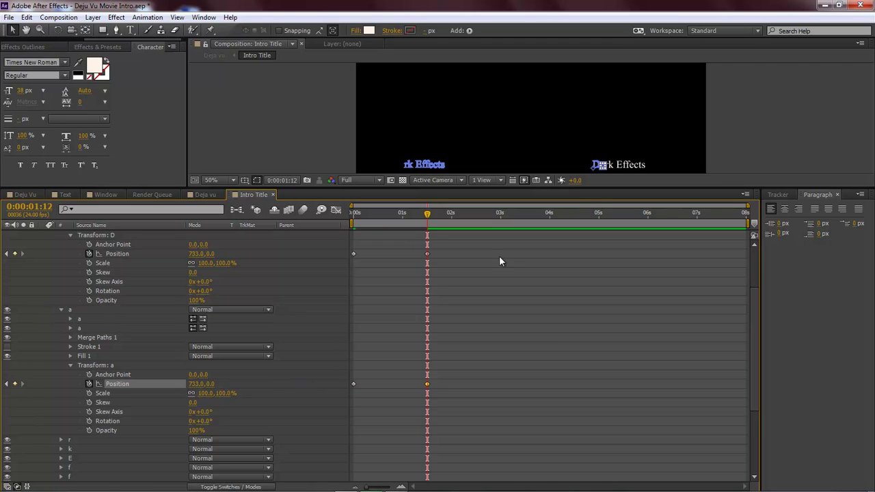
left_click(312, 141)
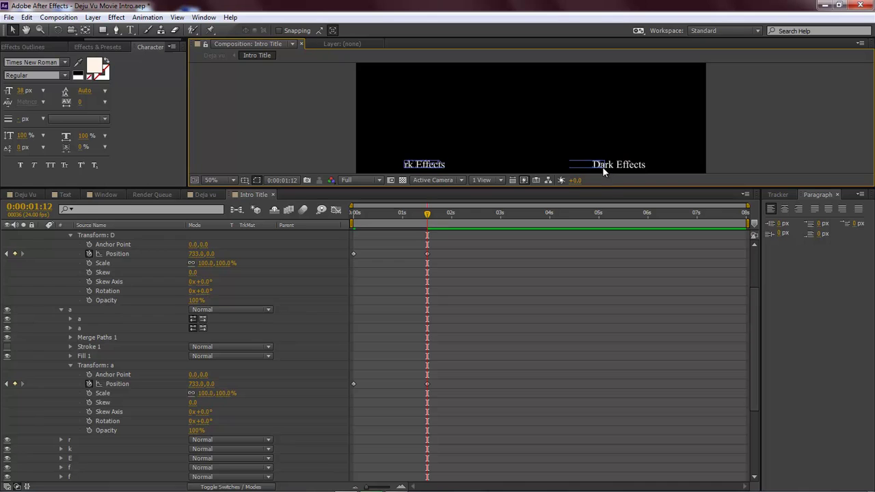
Select letter groups r through s and expand them all
scroll(102, 326, "down", 4)
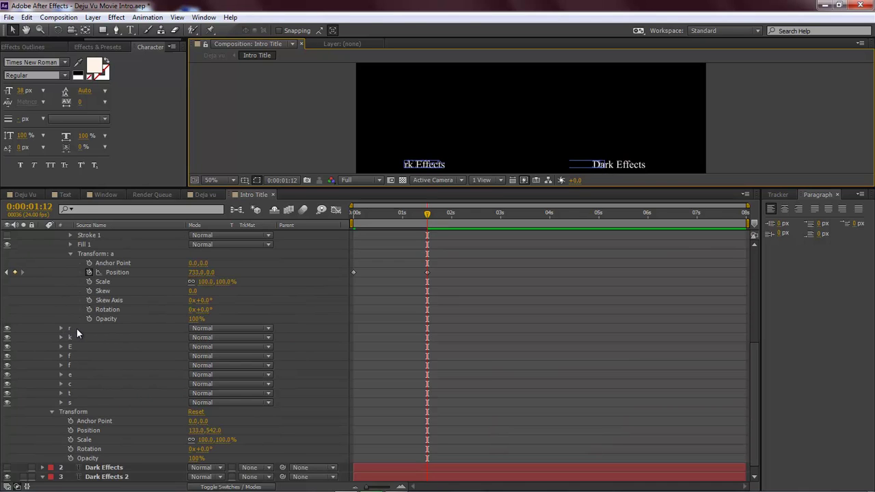
left_click(76, 329)
left_click(75, 402, "shift")
left_click(61, 325)
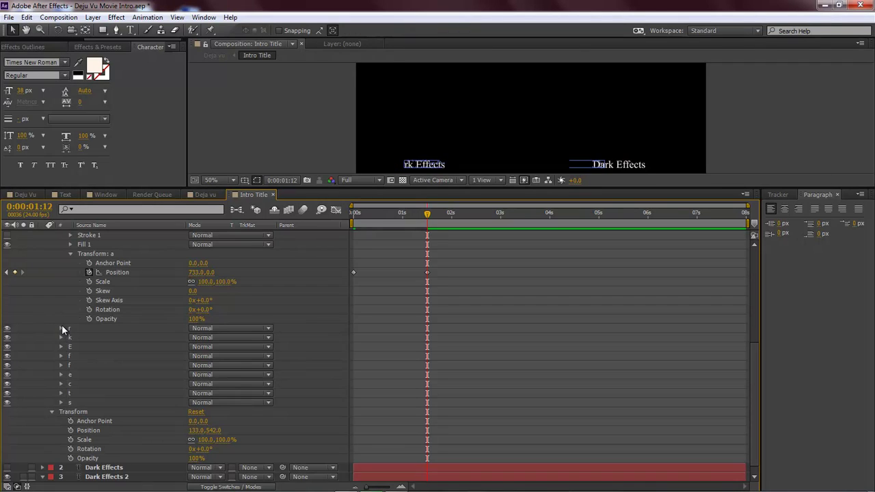
left_click(74, 329)
left_click(74, 402, "shift")
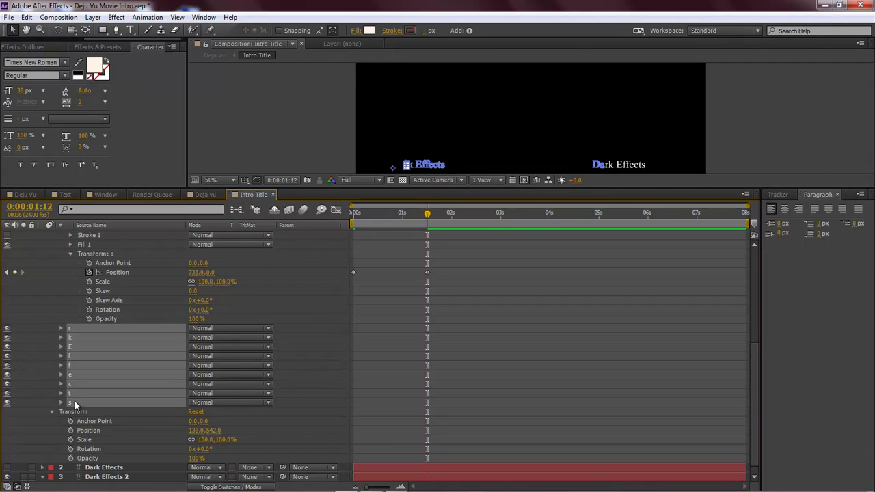
left_click(60, 328)
Open the Transform properties for letters s, t, c, f, f, E, k and r
scroll(110, 362, "down", 5)
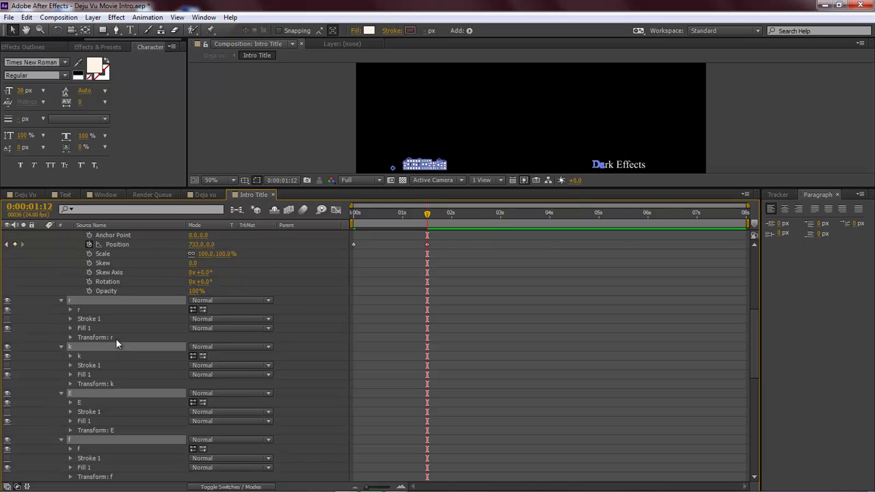
left_click(70, 394)
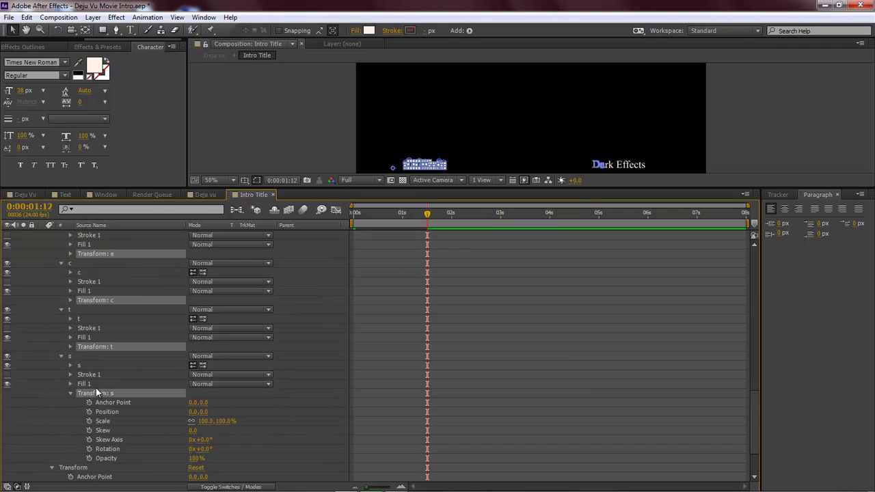
left_click(71, 348)
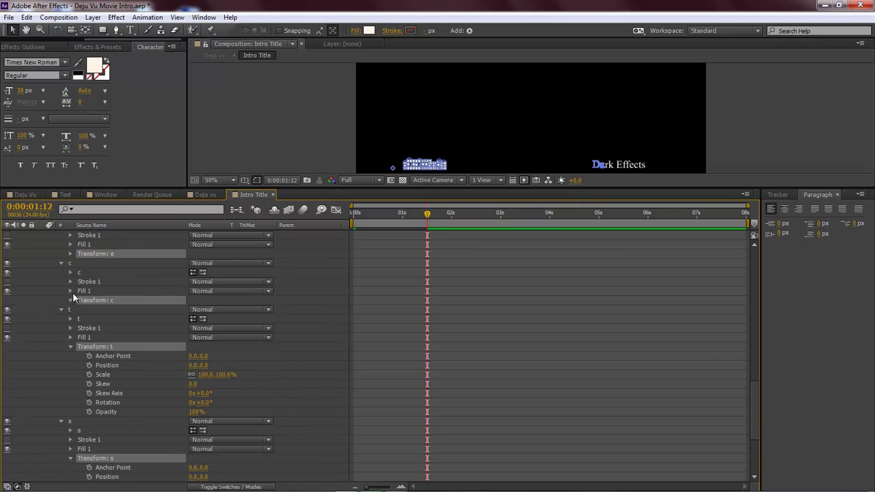
left_click(70, 300)
scroll(80, 284, "up", 3)
left_click(70, 272)
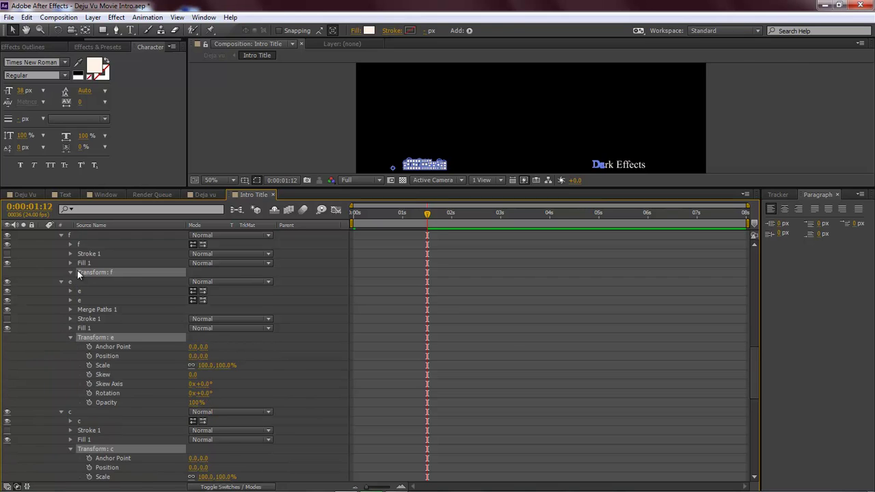
scroll(77, 270, "up", 3)
left_click(69, 310)
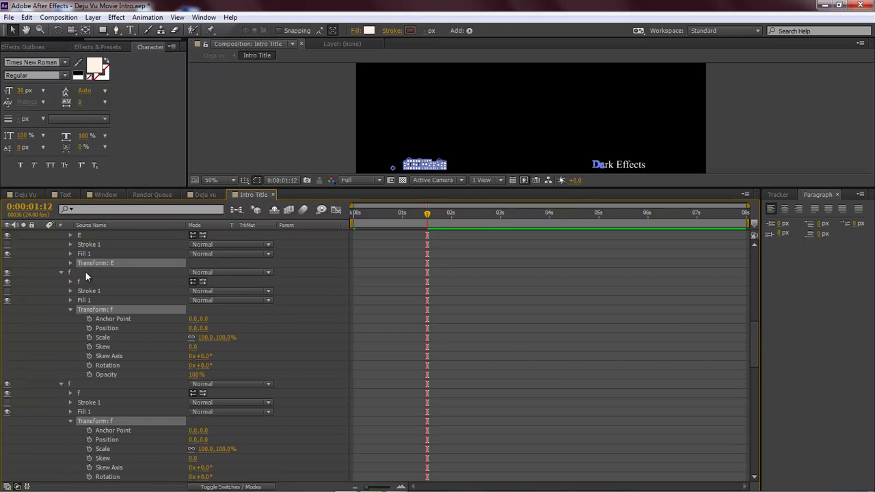
left_click(70, 263)
scroll(103, 286, "up", 3)
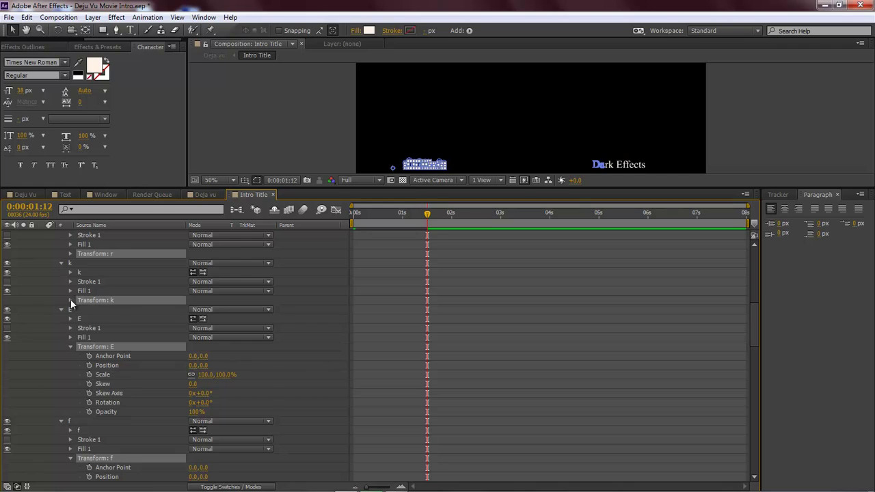
left_click(71, 301)
left_click(70, 254)
scroll(140, 295, "up", 3)
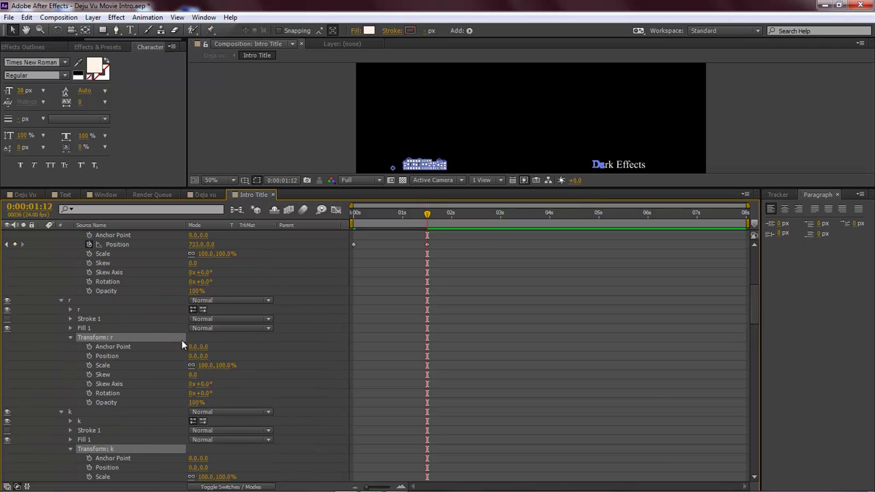
left_click(244, 392)
At the start of the timeline, add Position keyframes to letters r and k
left_click_drag(428, 213, 315, 212)
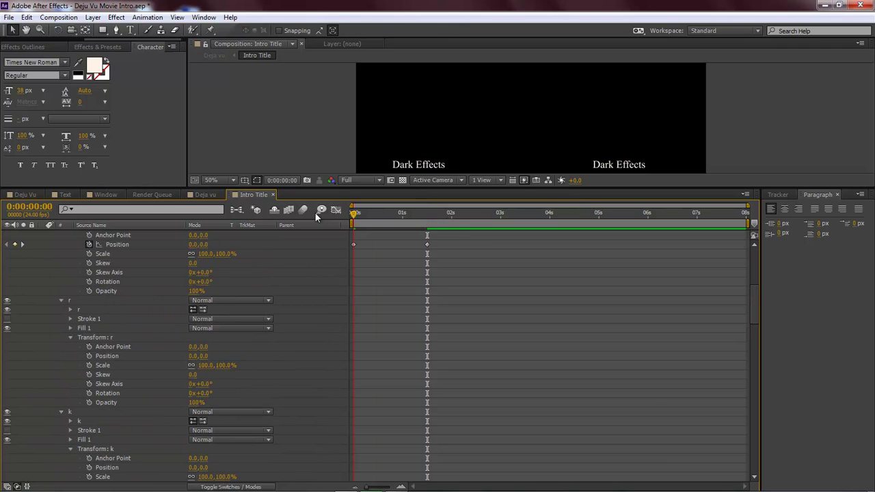
scroll(153, 376, "down", 3)
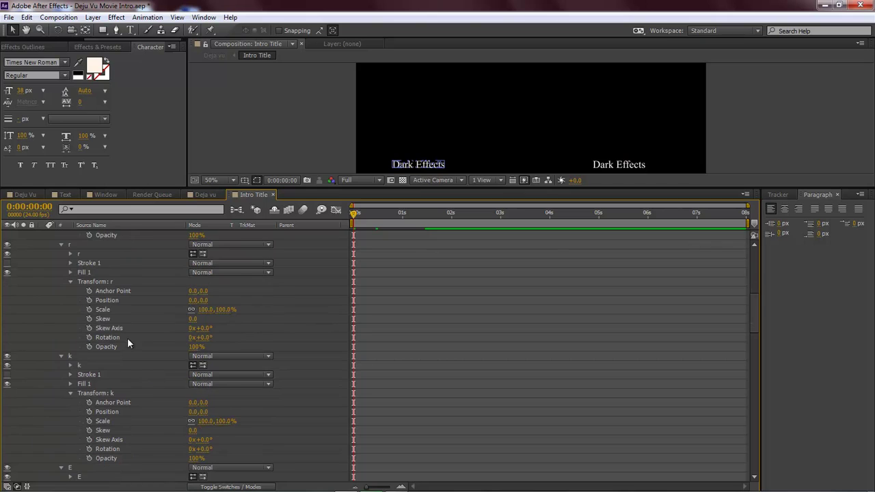
left_click(89, 300)
left_click(89, 412)
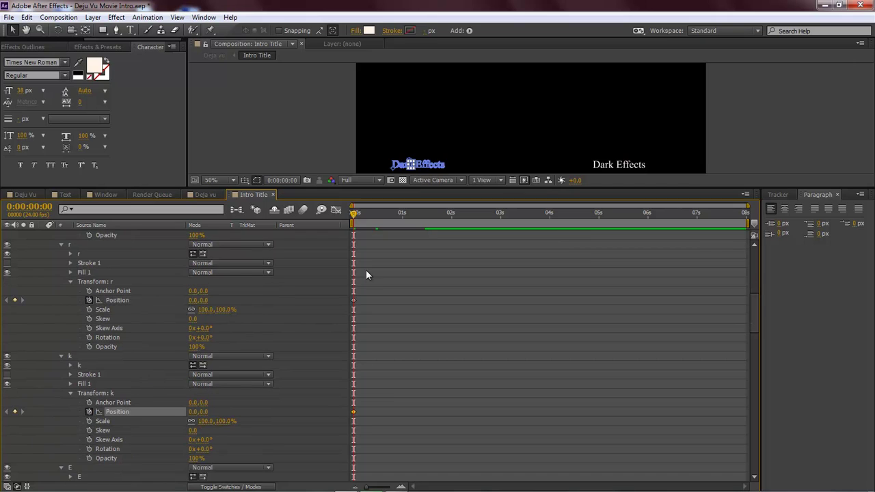
At 1:12, set r and k Position X to 733, collapsing the D, a and r groups
left_click_drag(356, 214, 430, 211)
left_click_drag(755, 307, 754, 273)
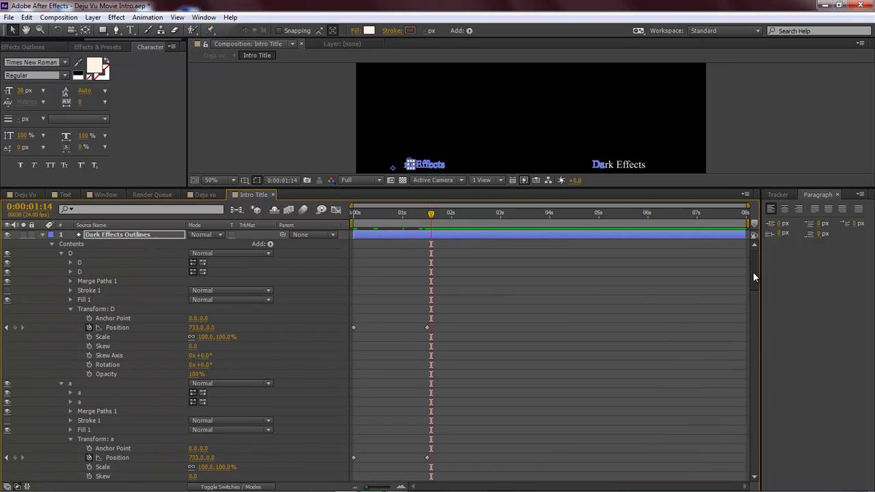
left_click(62, 253)
left_click(60, 262)
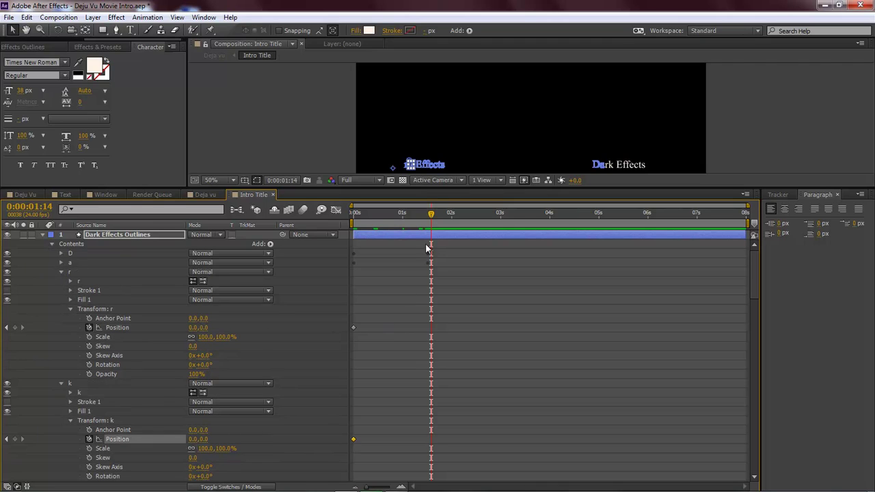
left_click(430, 215)
left_click_drag(431, 215, 427, 215)
left_click(194, 329)
type("733")
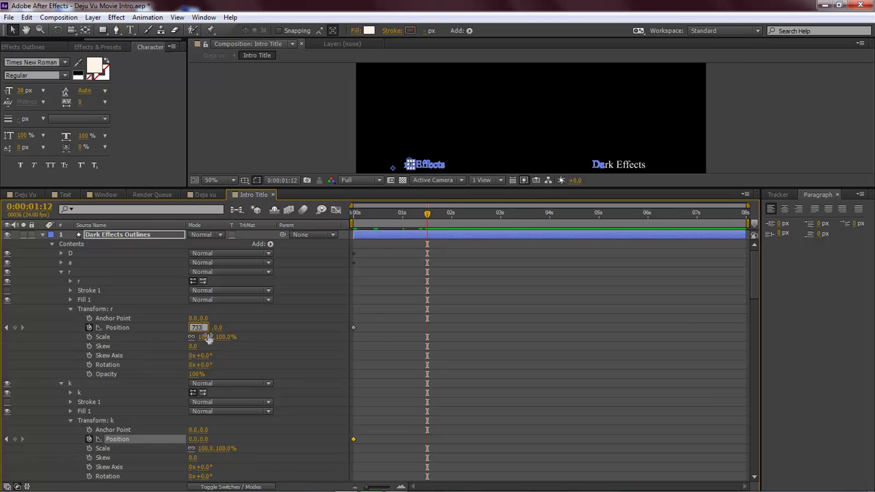
left_click(193, 440)
type("733")
left_click(431, 337)
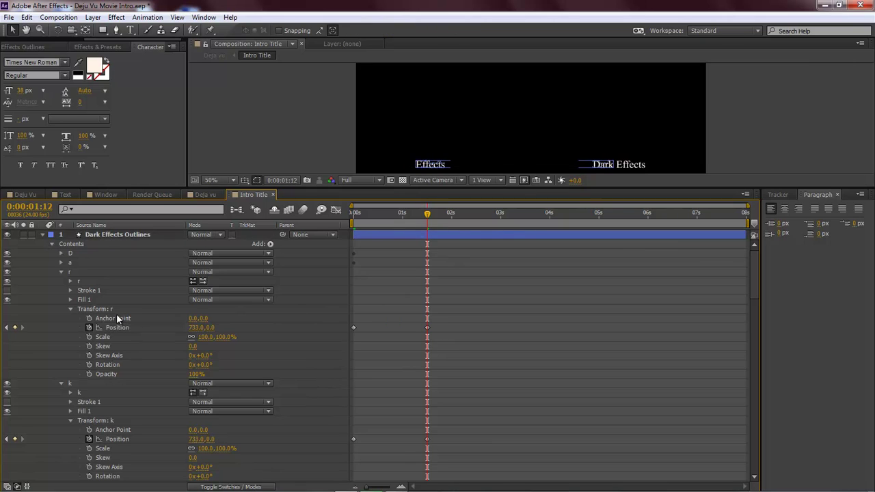
left_click(61, 271)
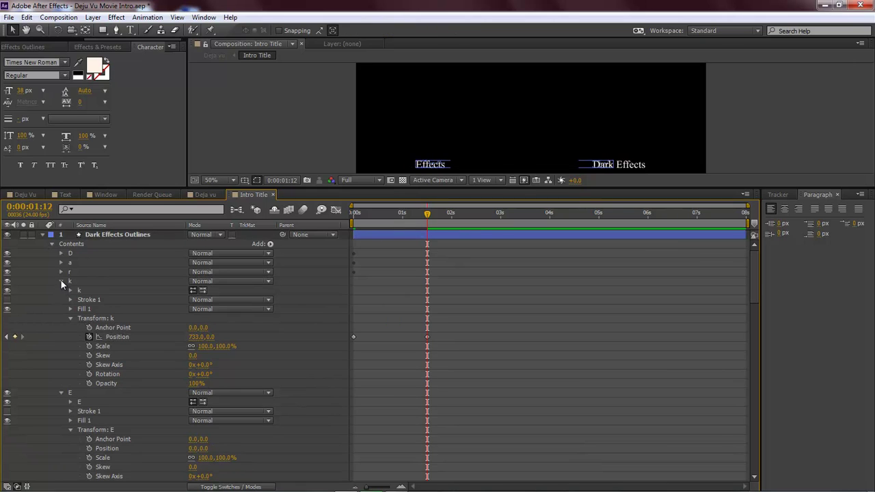
Keyframe letters E and the first f to slide to 733,0 at 1:13, then collapse them
left_click(61, 281)
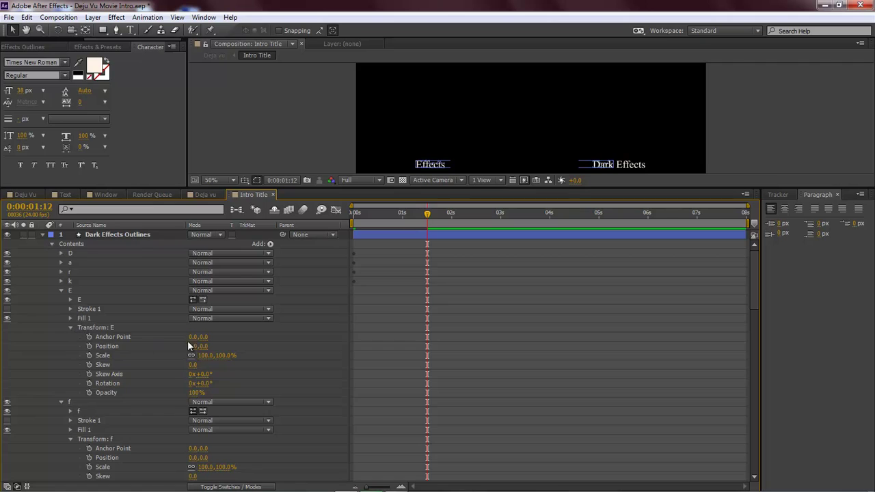
left_click_drag(418, 220, 342, 220)
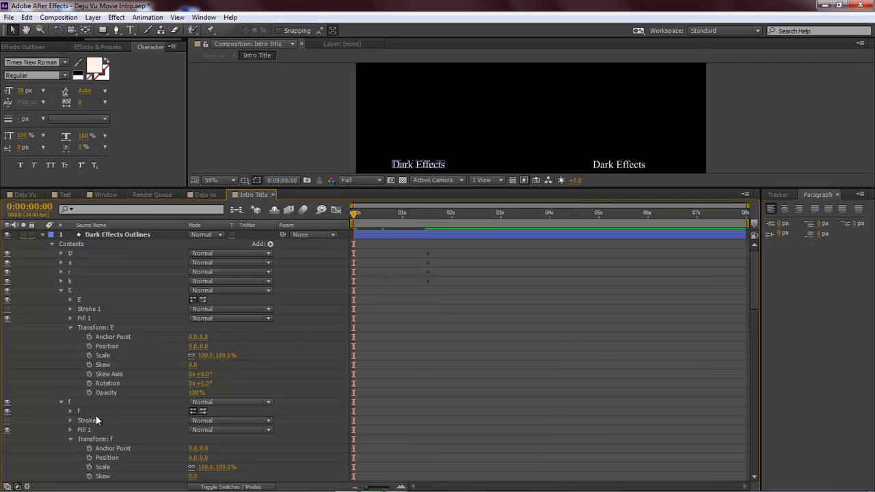
left_click(88, 346)
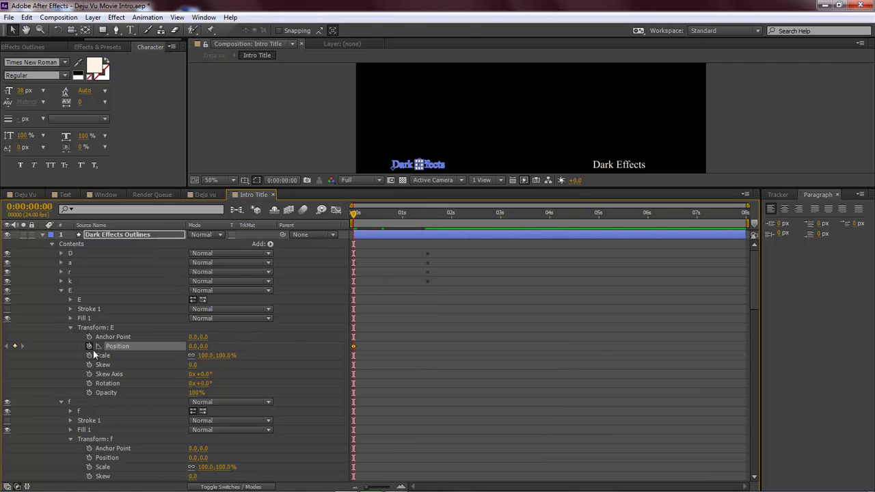
left_click(89, 457)
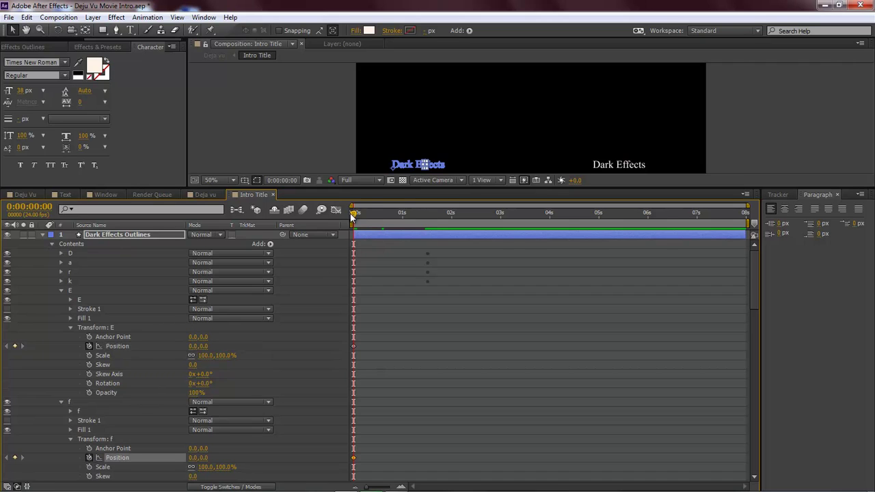
left_click_drag(353, 213, 429, 217)
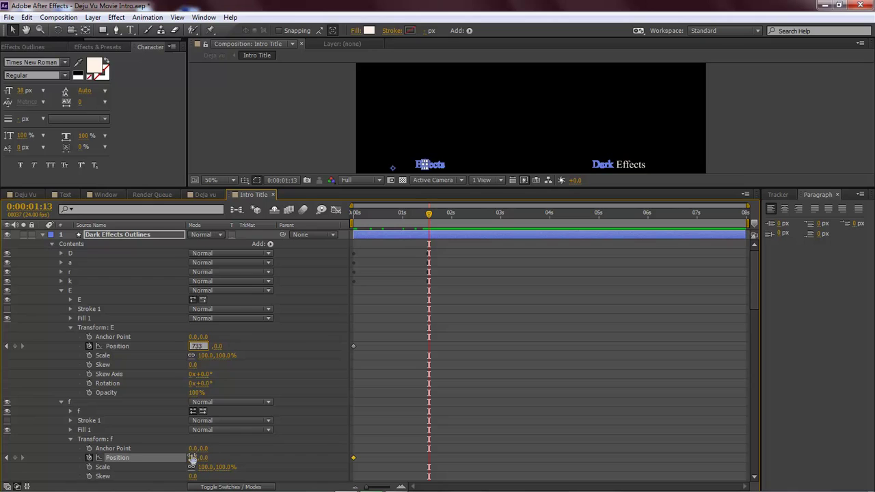
key("Return")
left_click(310, 334)
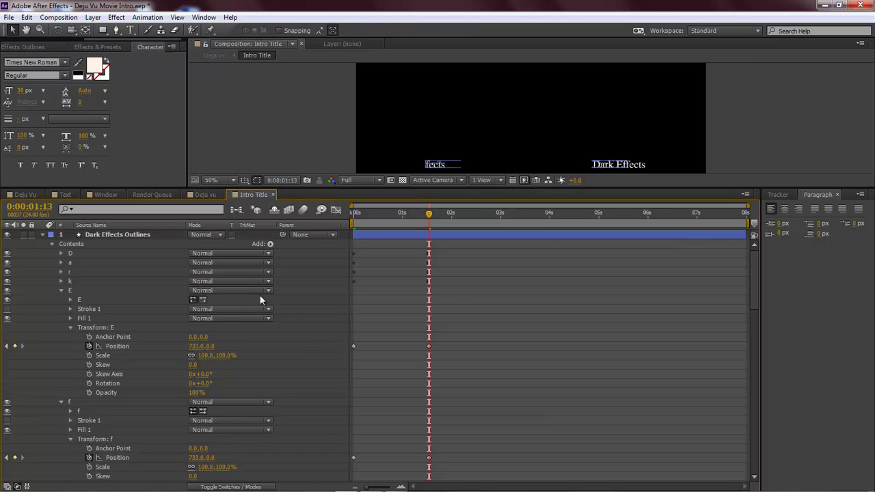
left_click(62, 291)
left_click(61, 300)
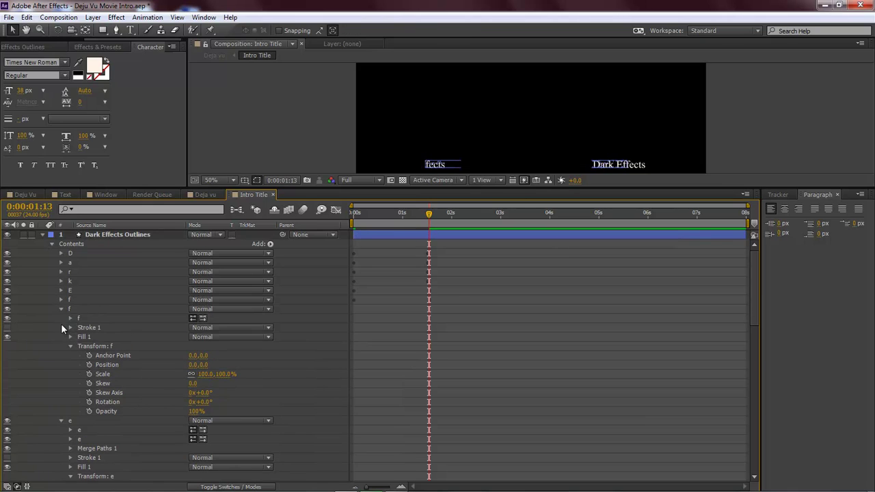
Keyframe the second f and e to slide to 733,0 by 1:12, then collapse them
left_click_drag(428, 213, 335, 225)
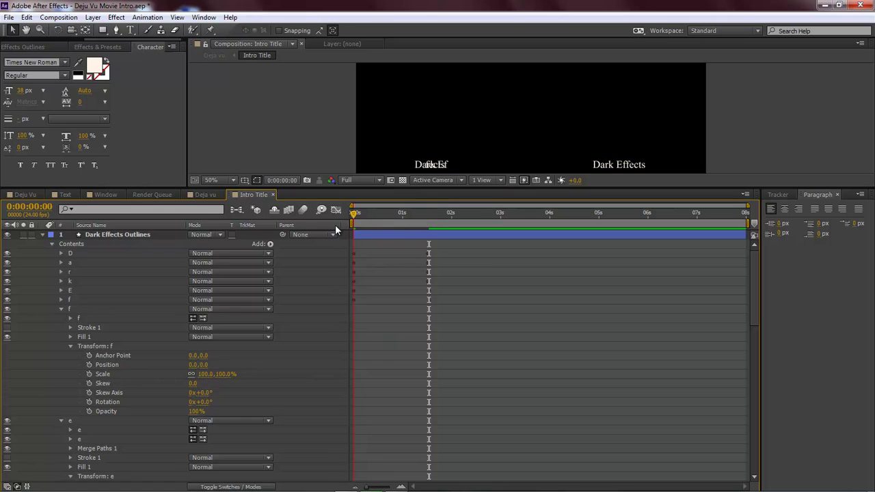
left_click(89, 365)
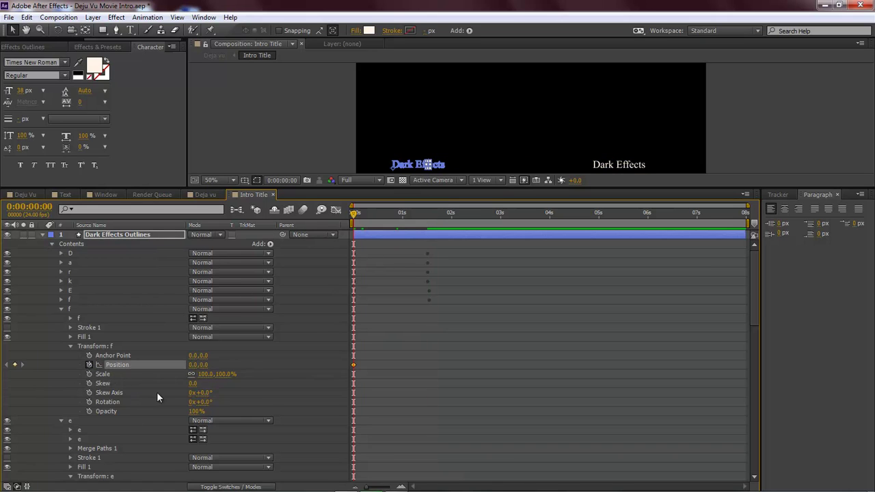
scroll(145, 380, "down", 2)
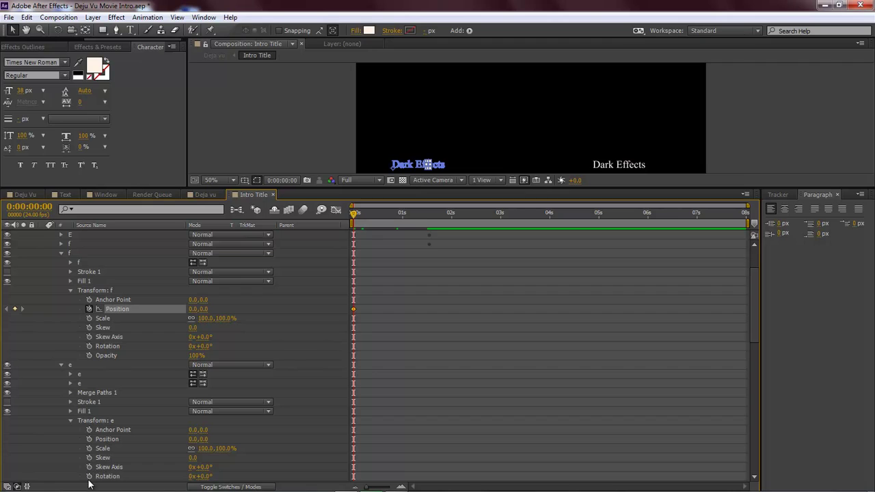
left_click(89, 439)
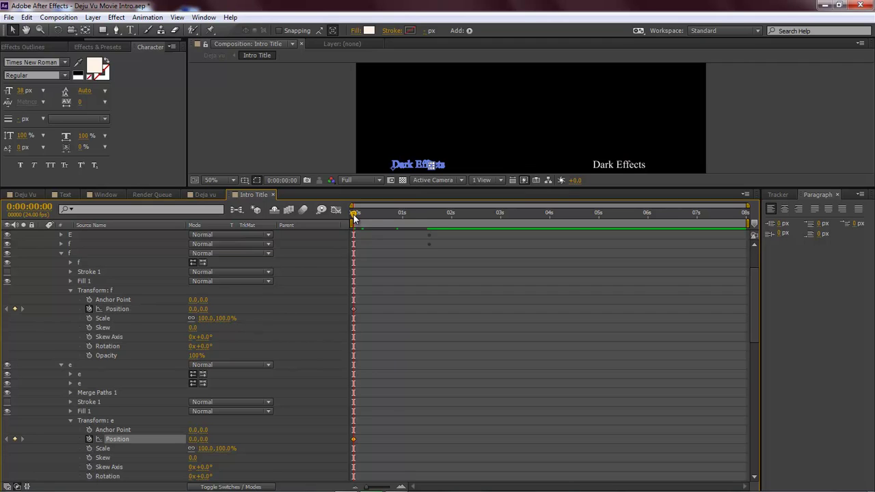
left_click_drag(354, 216, 430, 216)
left_click(197, 309)
type("733")
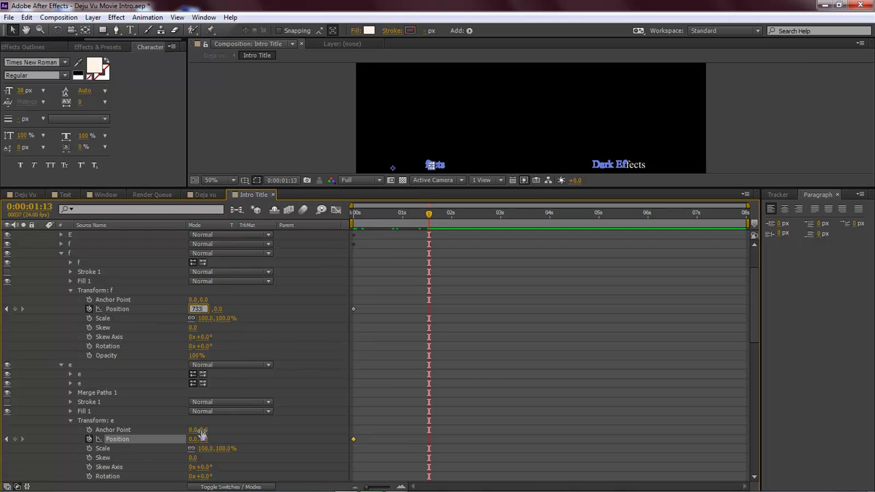
key("Return")
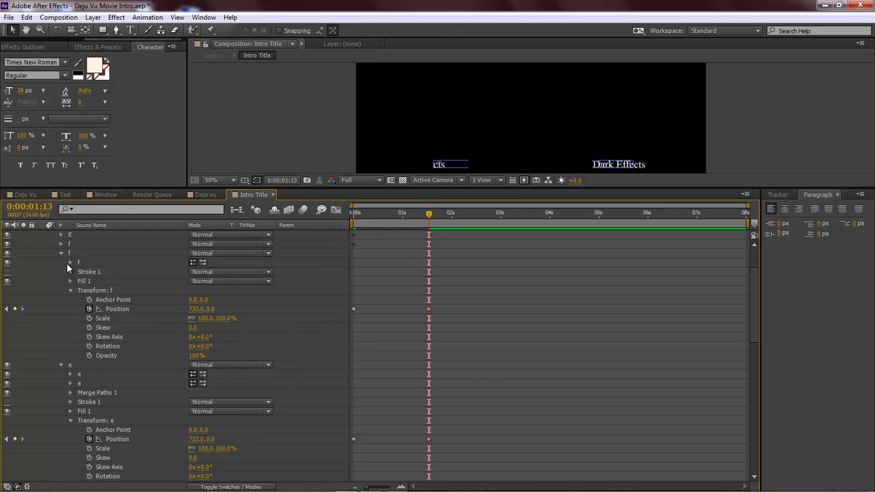
left_click(61, 254)
left_click(61, 263)
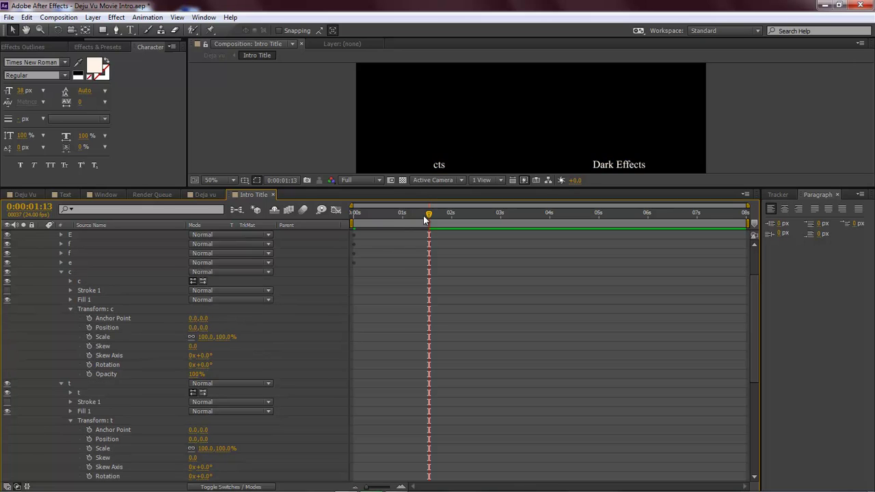
At 0:00, add Position keyframes to letters c, t and s
key("Home")
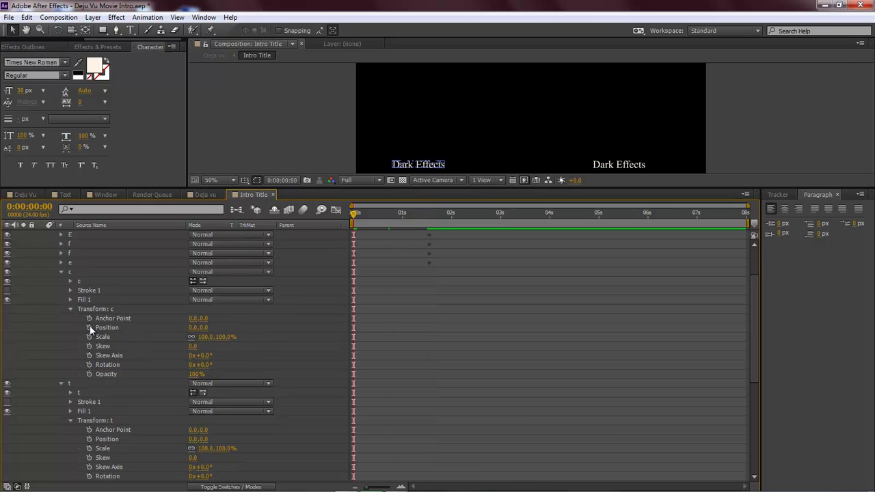
left_click(89, 328)
scroll(298, 308, "down", 2)
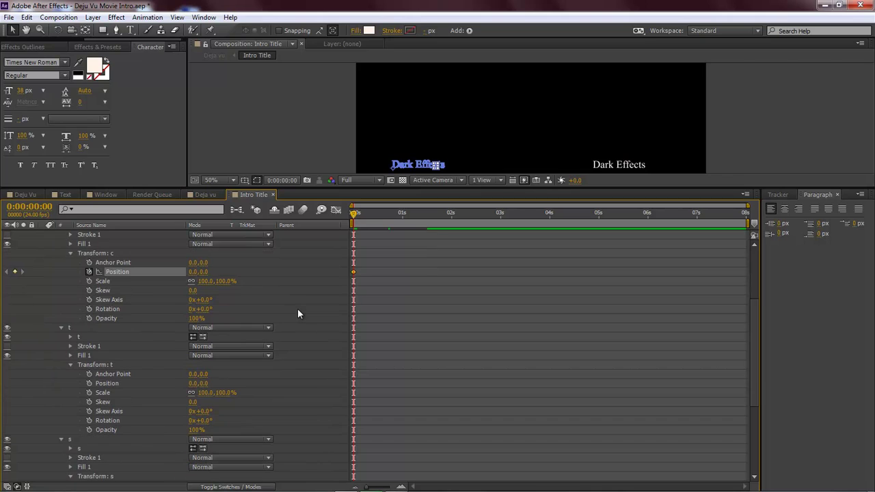
left_click(88, 384)
scroll(135, 388, "down", 2)
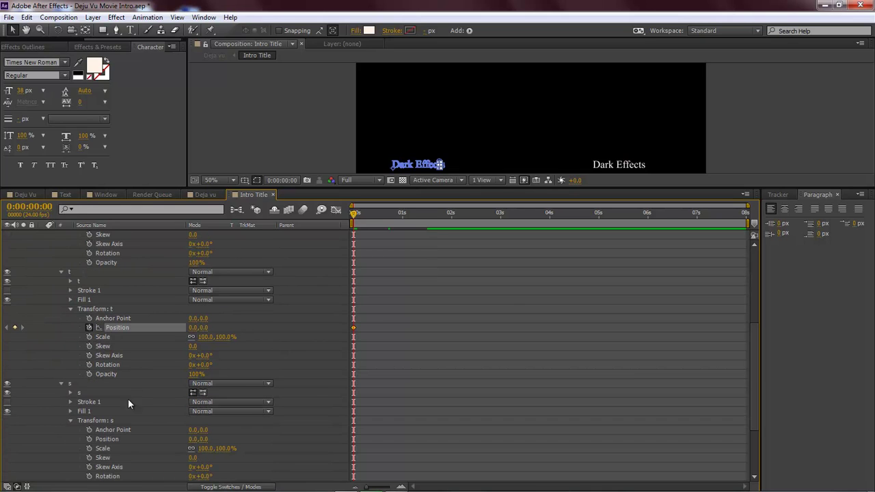
left_click(89, 439)
scroll(143, 400, "down", 3)
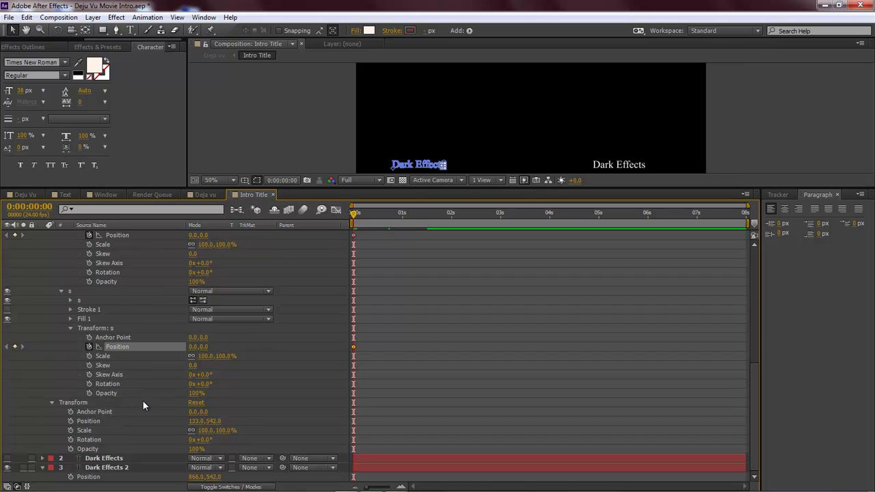
scroll(142, 399, "up", 3)
scroll(142, 400, "up", 1)
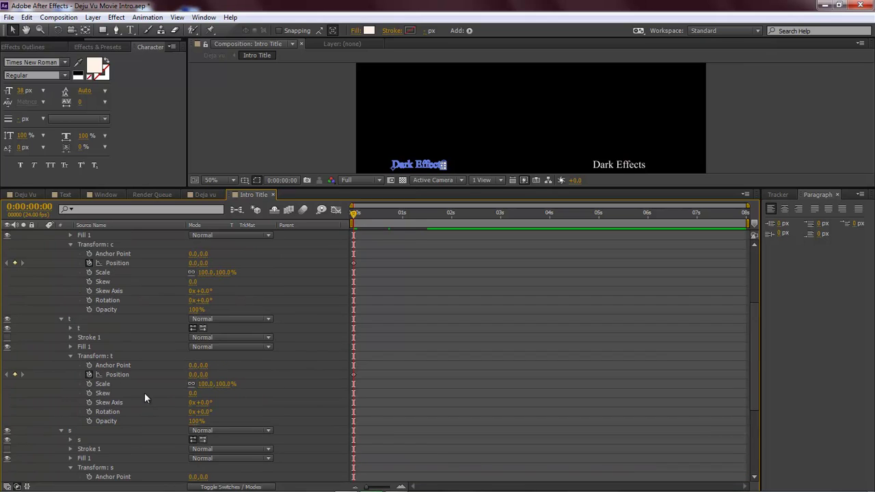
At 0:00:01:13, set Position X of c, t and s to 733
left_click(354, 217)
scroll(419, 267, "up", 2)
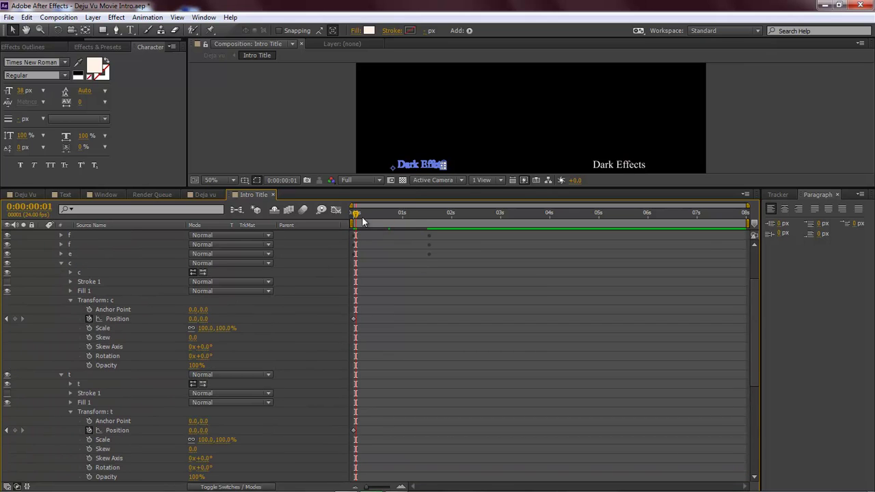
left_click_drag(362, 218, 428, 218)
left_click(192, 320)
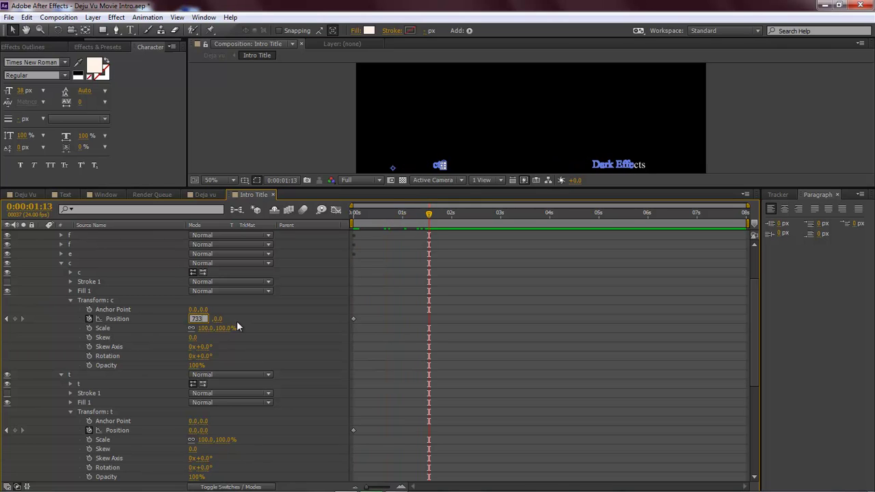
type("733")
key("Return")
scroll(291, 346, "down", 3)
left_click(194, 348)
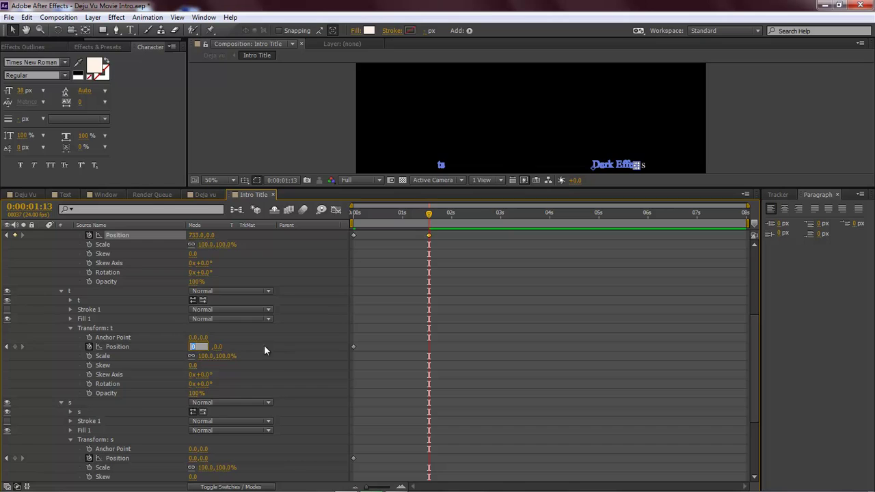
type("733")
key("Return")
scroll(287, 345, "down", 3)
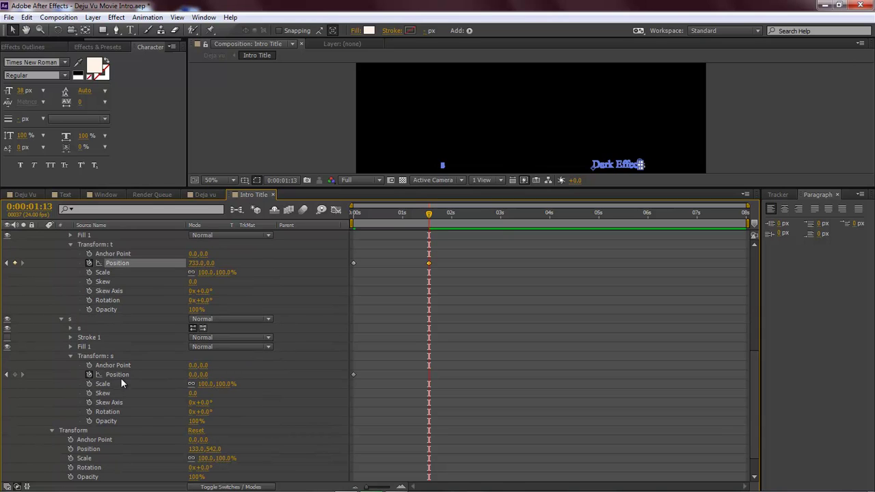
left_click(193, 375)
type("733")
key("Return")
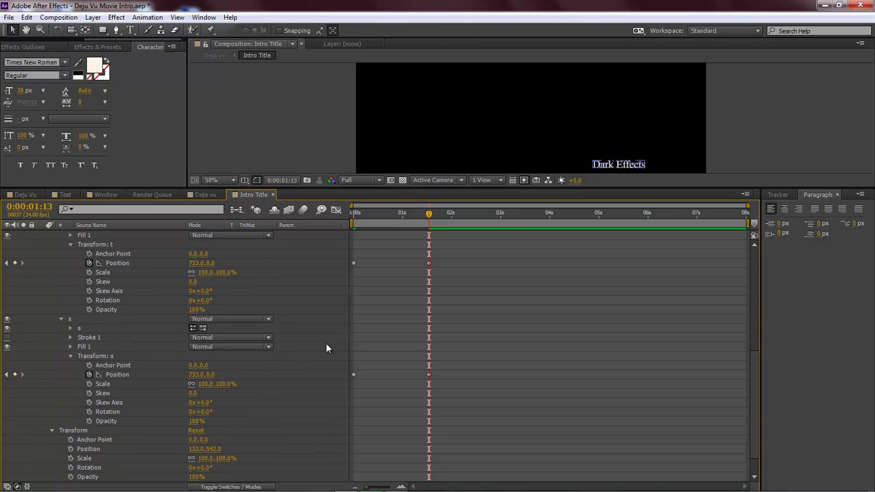
scroll(274, 277, "up", 1)
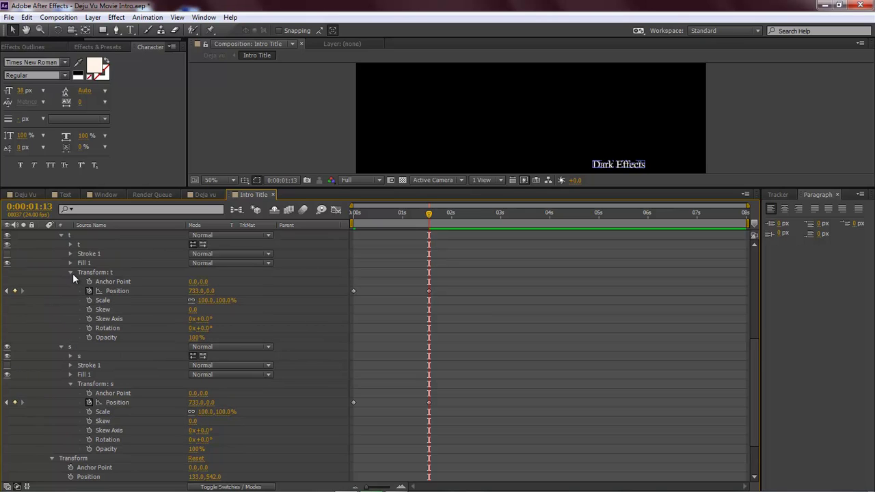
left_click(61, 235)
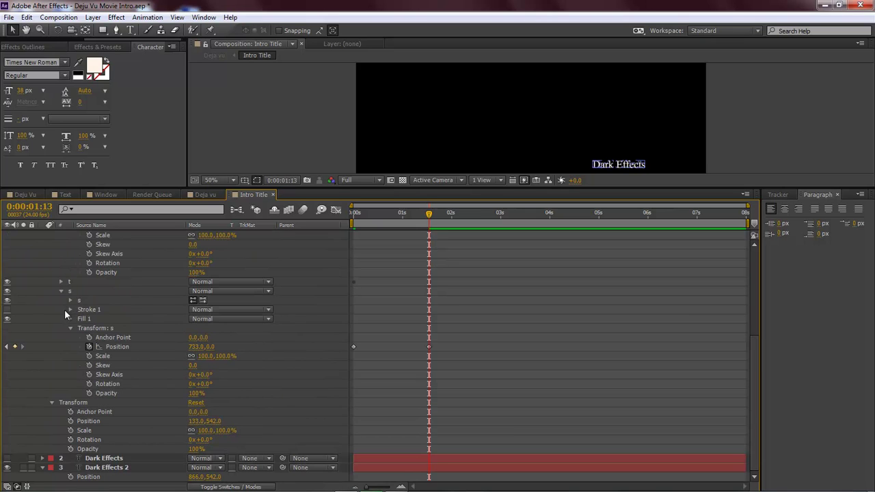
Collapse the s and c groups, review the slide from 0s, and select letters D through s
left_click(61, 291)
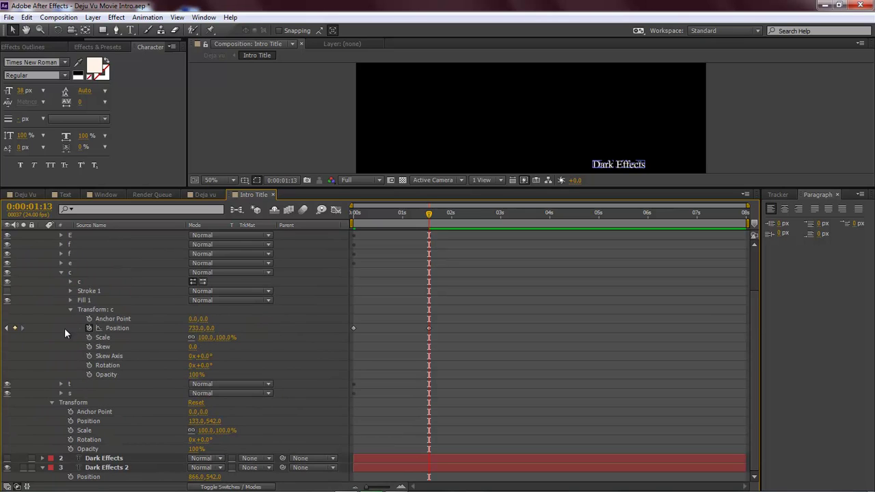
left_click(61, 272)
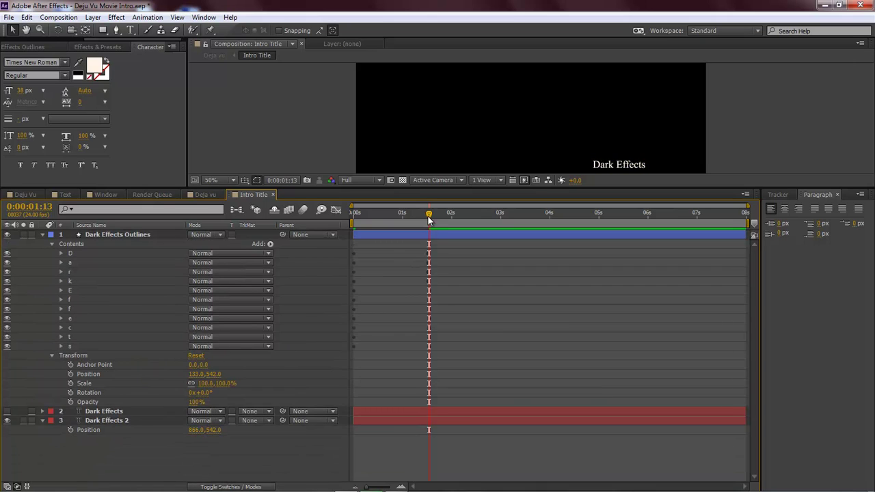
left_click_drag(428, 212, 441, 226)
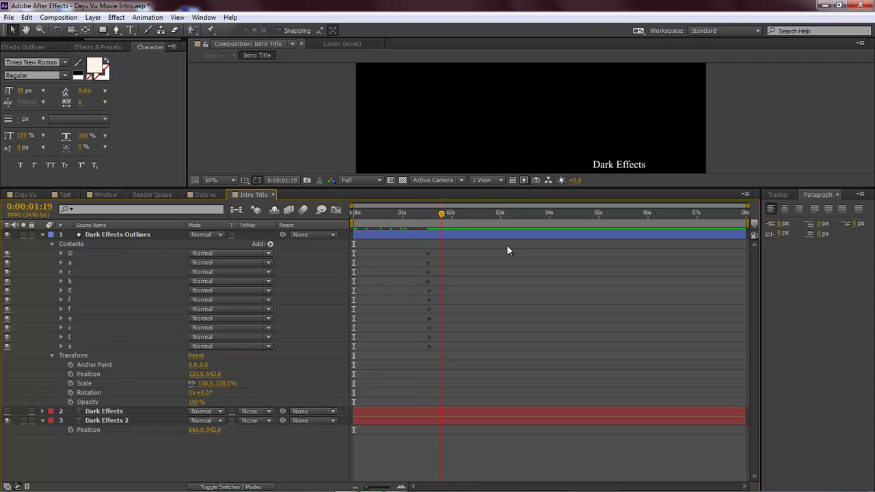
left_click(596, 164)
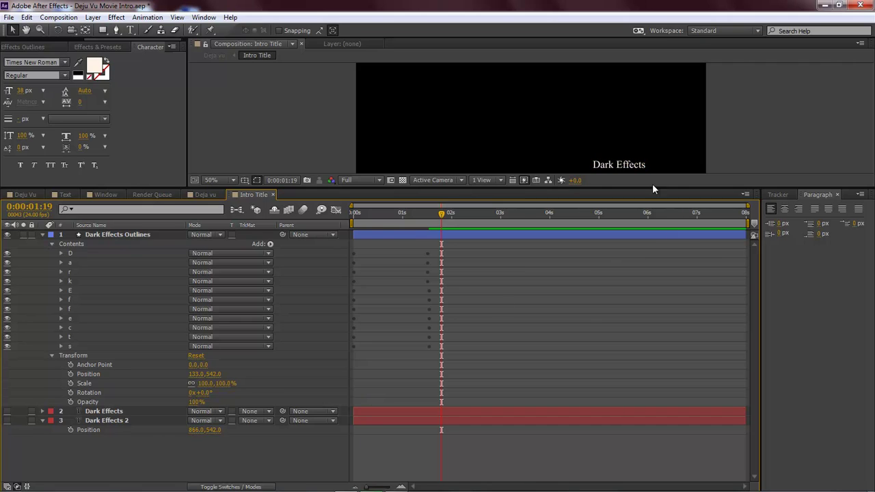
left_click_drag(437, 215, 354, 213)
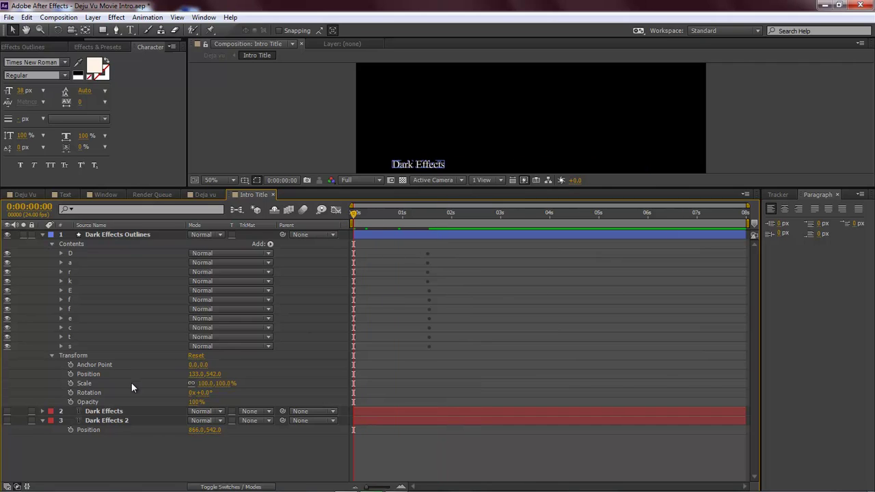
left_click(69, 253)
left_click(68, 346, "shift")
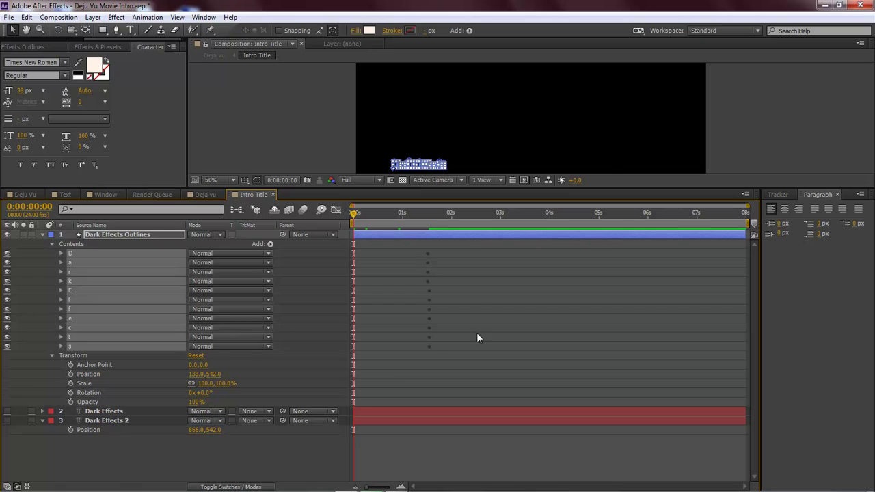
Reveal the letter groups and move the D, a, r and k Position keyframes earlier
left_click(61, 253)
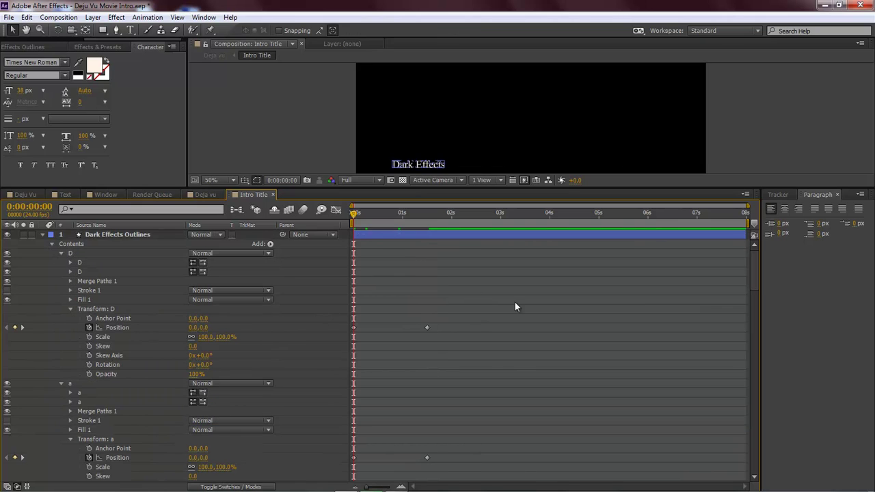
left_click_drag(426, 328, 380, 328)
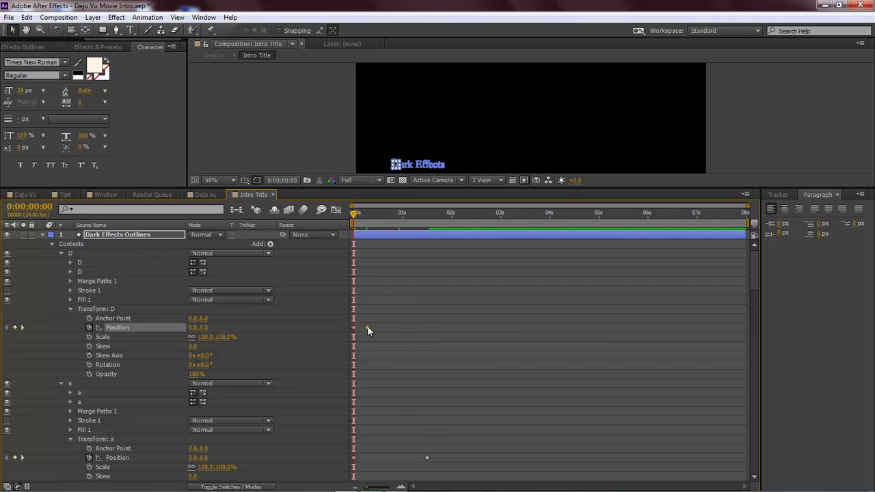
left_click_drag(426, 457, 366, 458)
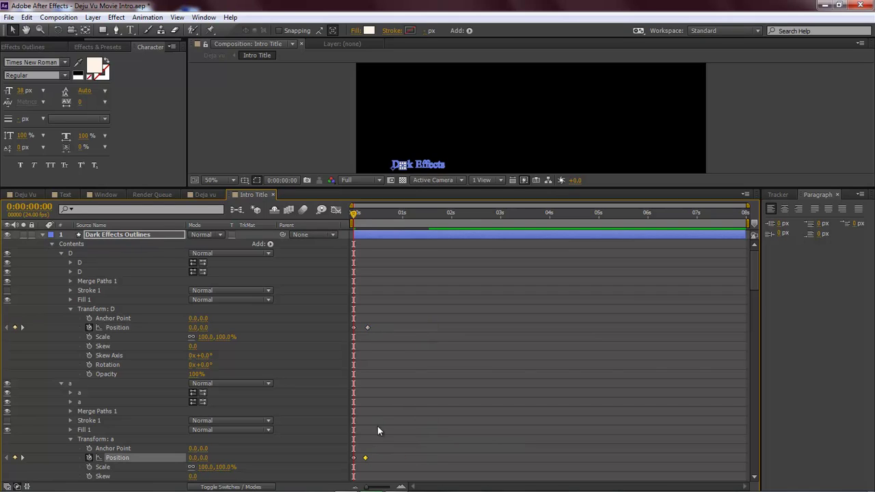
left_click_drag(366, 327, 370, 327)
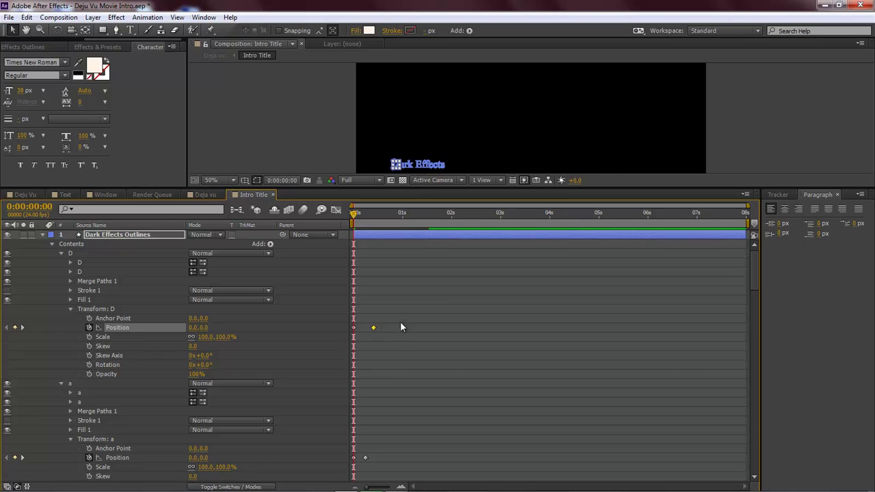
scroll(410, 314, "down", 5)
left_click_drag(427, 375, 388, 375)
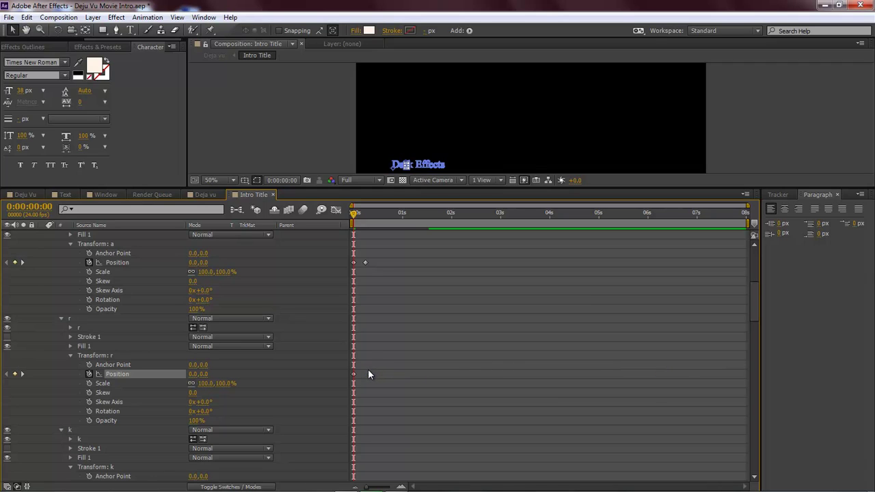
scroll(444, 349, "down", 2)
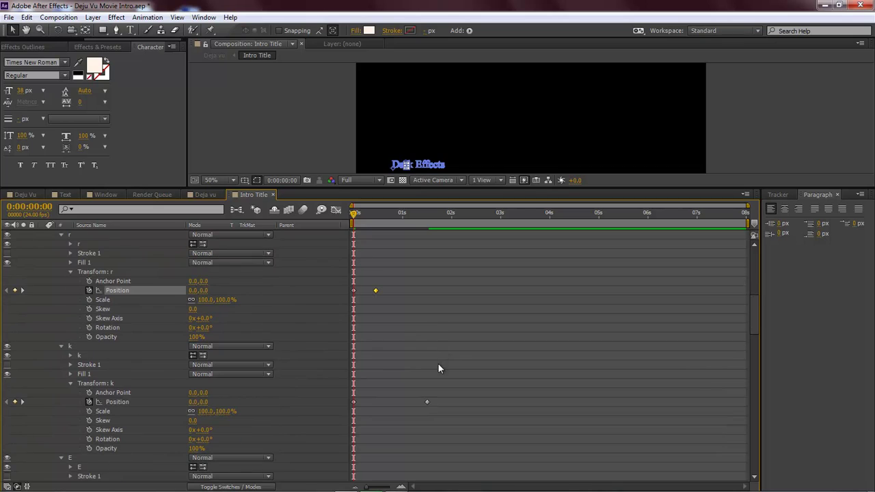
left_click_drag(428, 402, 366, 402)
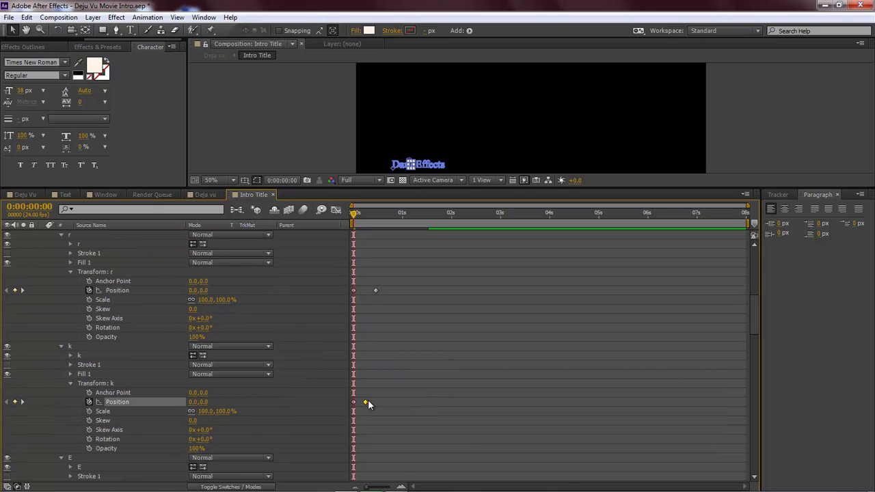
Shift the remaining letters' Position keyframes, including c, to different earlier times
scroll(441, 383, "down", 2)
left_click_drag(427, 402, 394, 402)
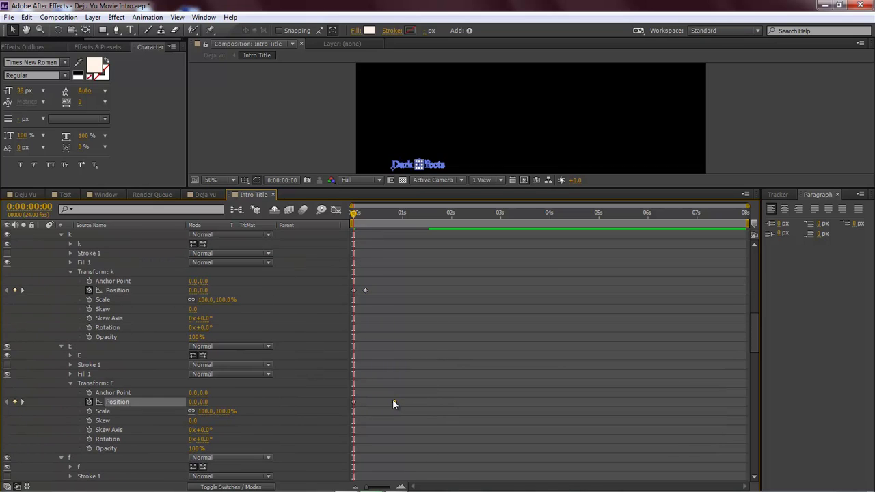
scroll(413, 382, "down", 3)
left_click_drag(428, 374, 372, 374)
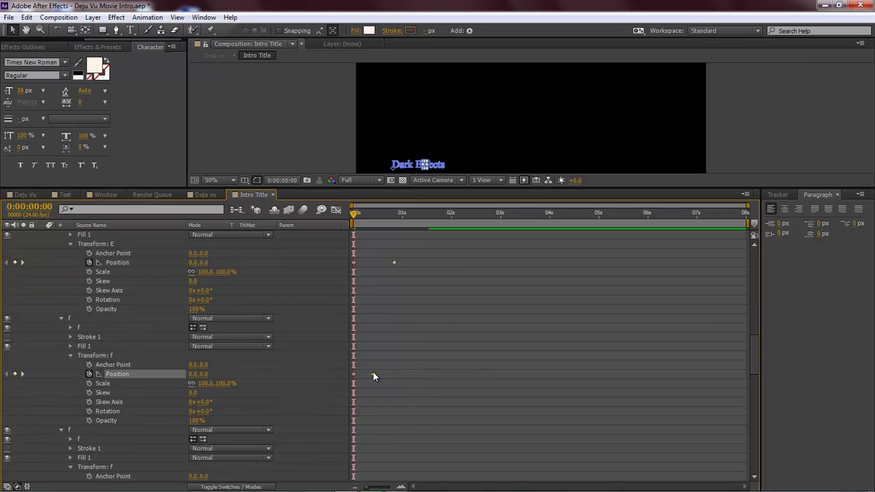
scroll(437, 336, "down", 2)
left_click_drag(428, 374, 367, 365)
scroll(422, 363, "down", 3)
scroll(425, 369, "down", 3)
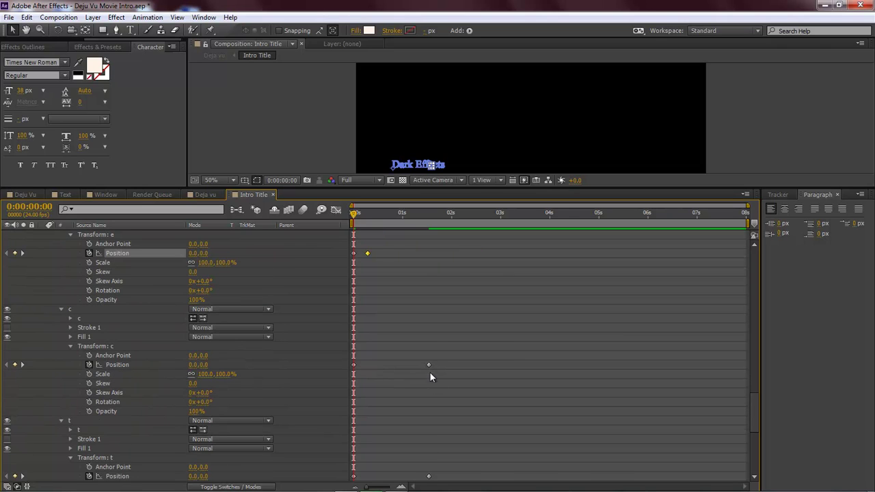
left_click_drag(429, 365, 395, 363)
scroll(431, 362, "down", 3)
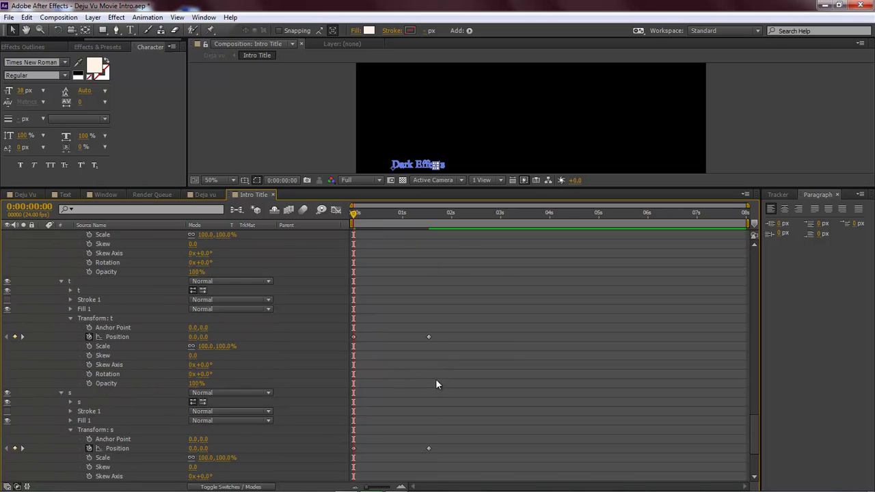
left_click_drag(428, 336, 371, 337)
scroll(403, 349, "down", 3)
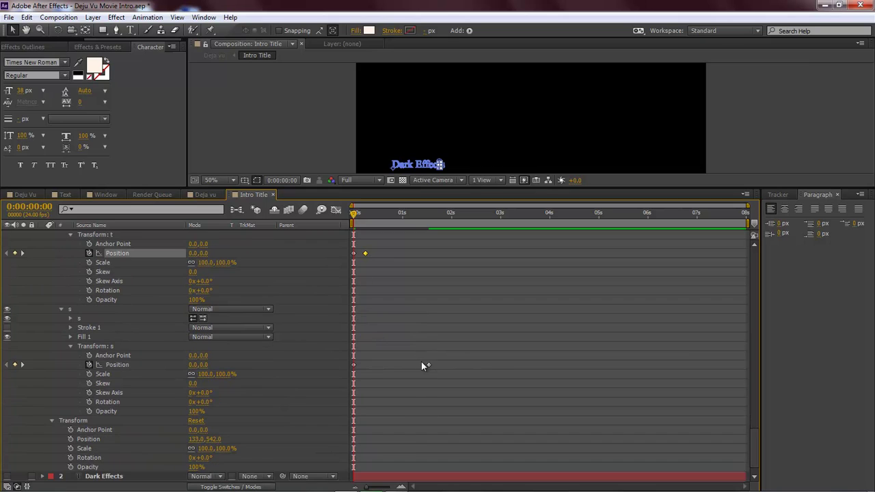
left_click_drag(426, 364, 378, 364)
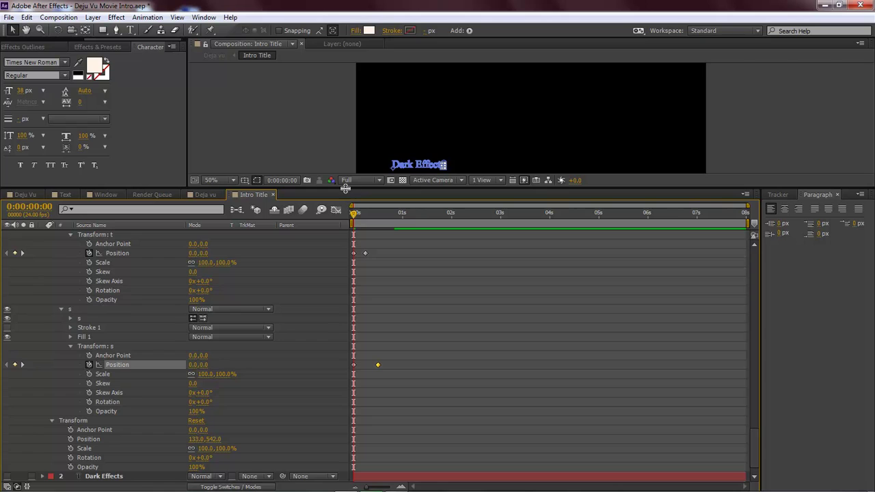
left_click_drag(346, 188, 345, 249)
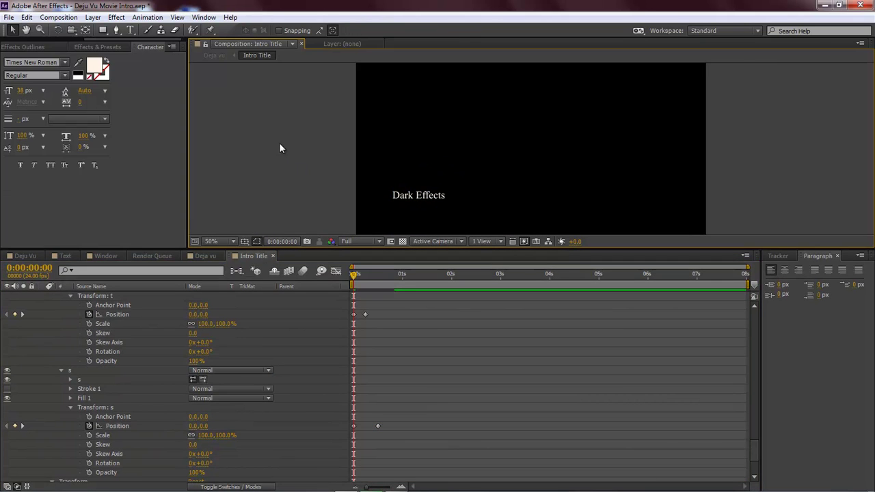
Set the outlines layer's Opacity to 0% and keyframe it at 0:00
left_click(281, 333)
scroll(279, 331, "up", 10)
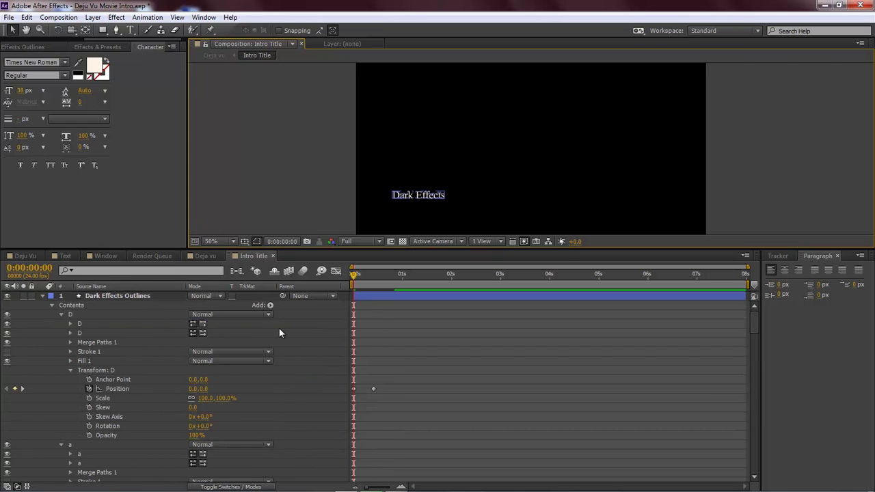
left_click(52, 305)
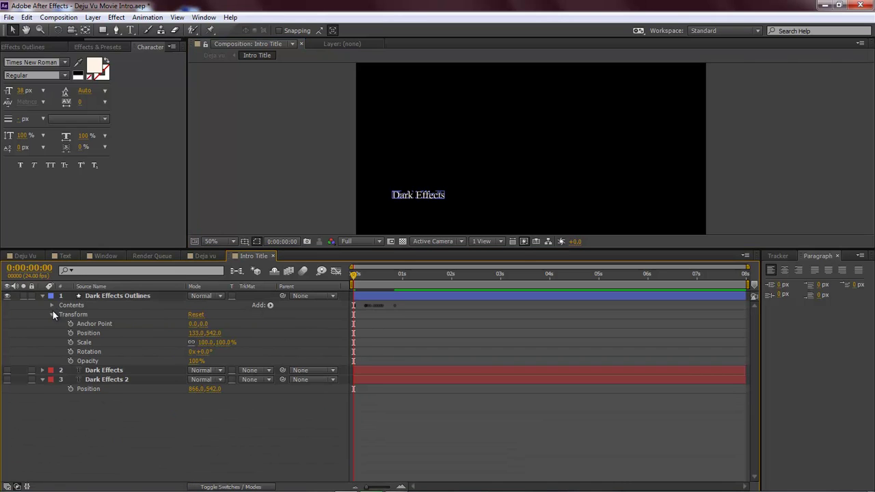
left_click(196, 361)
type("0")
key("Return")
left_click(71, 361)
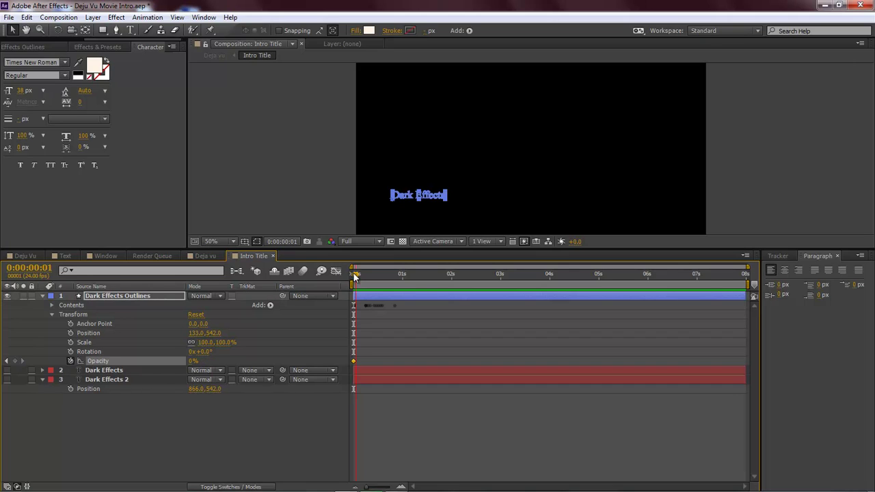
Add a 28% Opacity keyframe at frame 10
left_click_drag(355, 274, 374, 275)
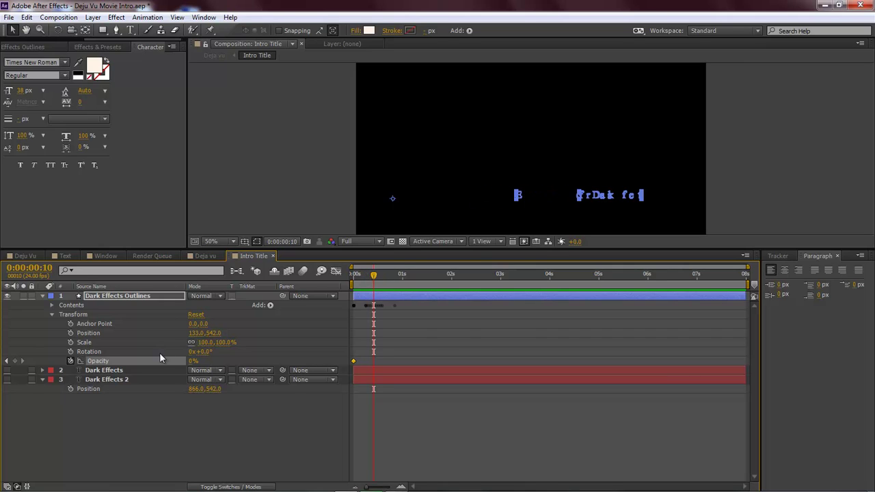
left_click(193, 362)
type("28")
key("Return")
left_click(308, 391)
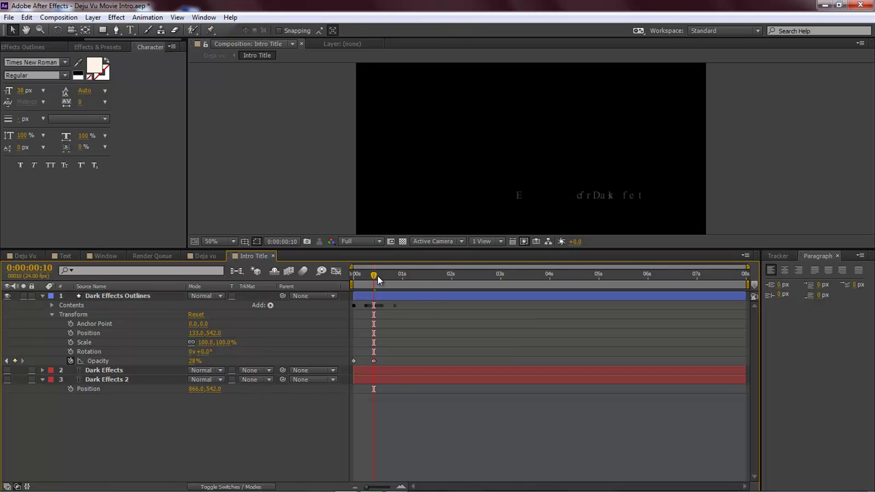
Preview the fade-in from the start twice and collapse the transform properties
key("Home")
left_click(294, 173)
key("space")
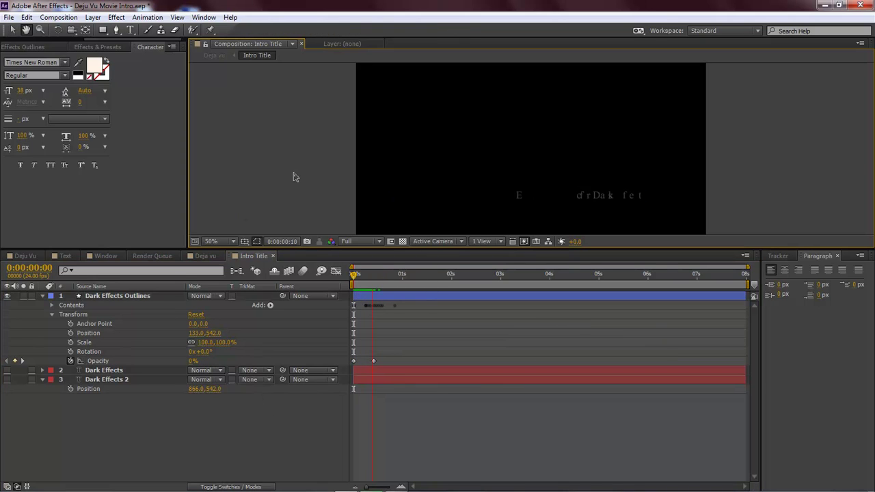
key("space")
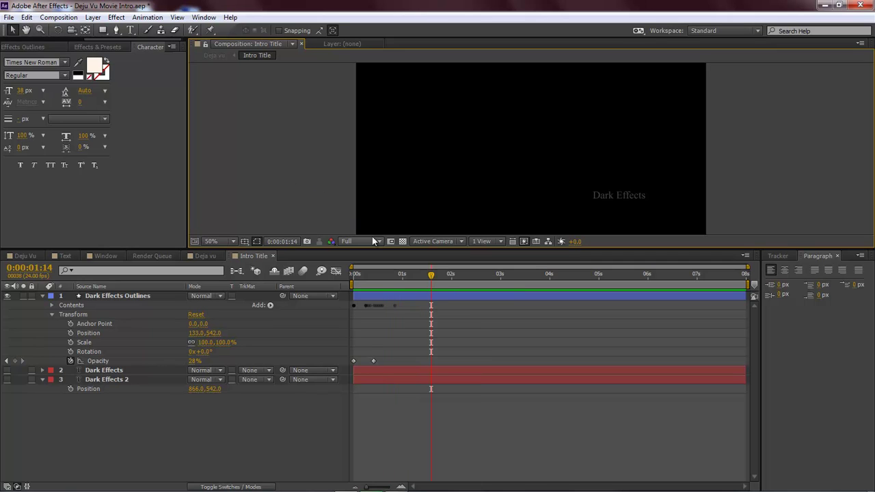
key("Home")
left_click(289, 195)
key("space")
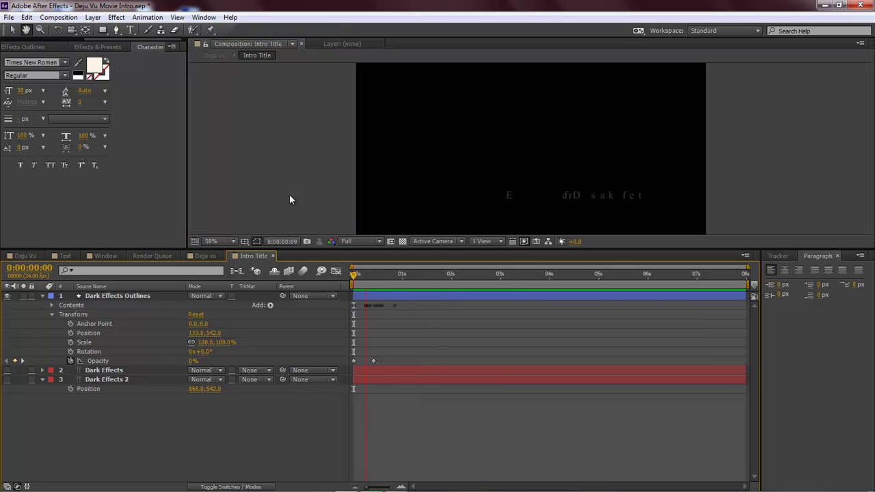
key("space")
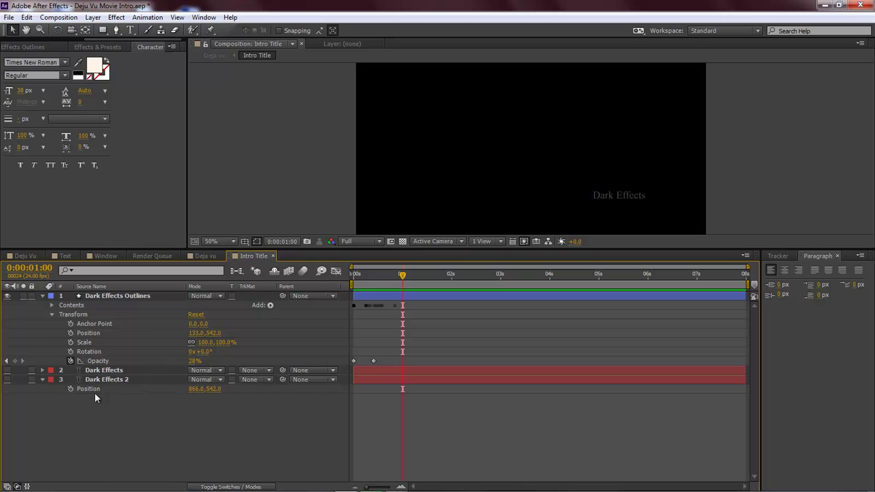
left_click(51, 313)
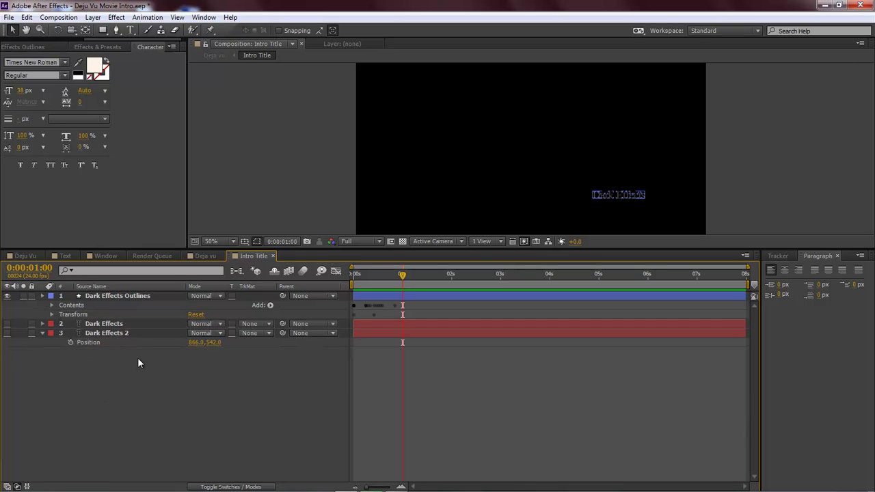
Select Dark Effects Outlines and duplicate it twice with Ctrl+D
left_click(116, 297)
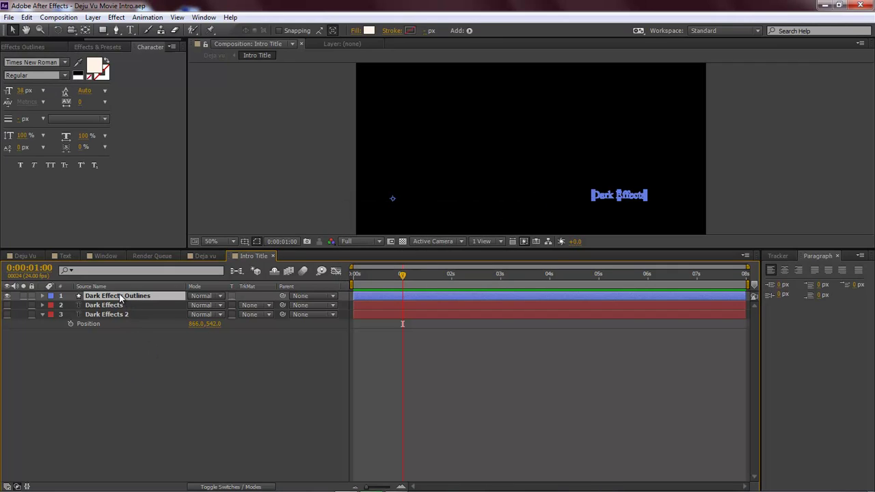
left_click_drag(157, 40, 45, 53)
left_click(50, 48)
left_click(16, 47)
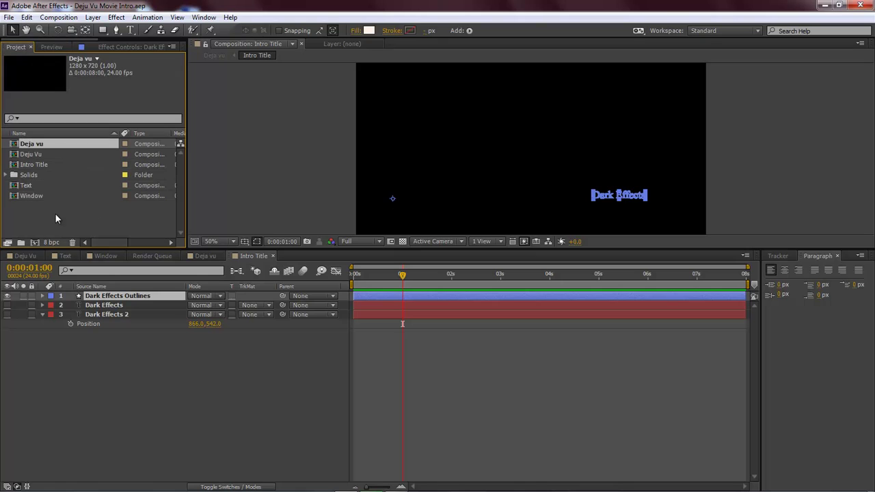
left_click(119, 296)
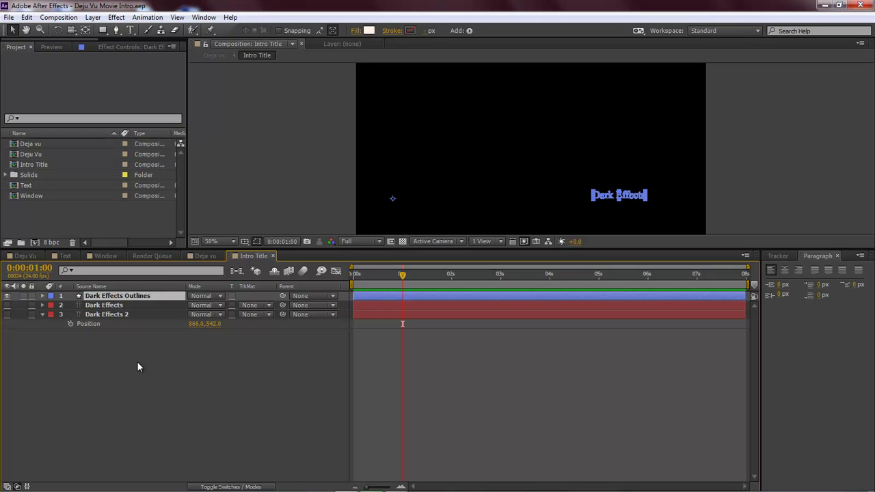
key("ctrl+d")
key("ctrl+d")
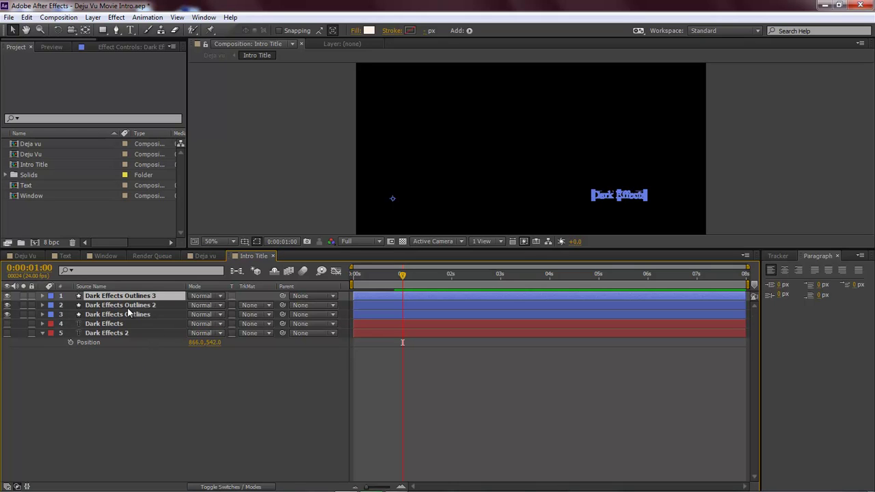
Select both duplicate outline layers at 0s and show their Position properties
left_click_drag(403, 275, 360, 271)
left_click(263, 396)
left_click(451, 199)
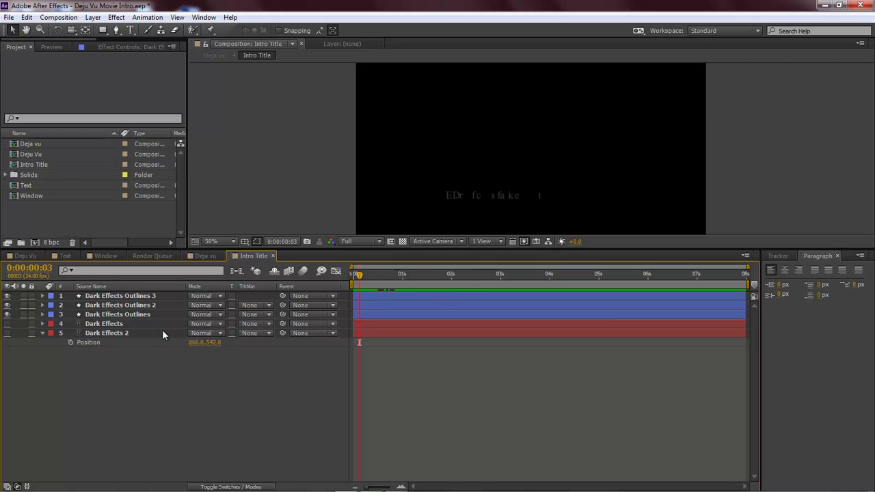
left_click(118, 305)
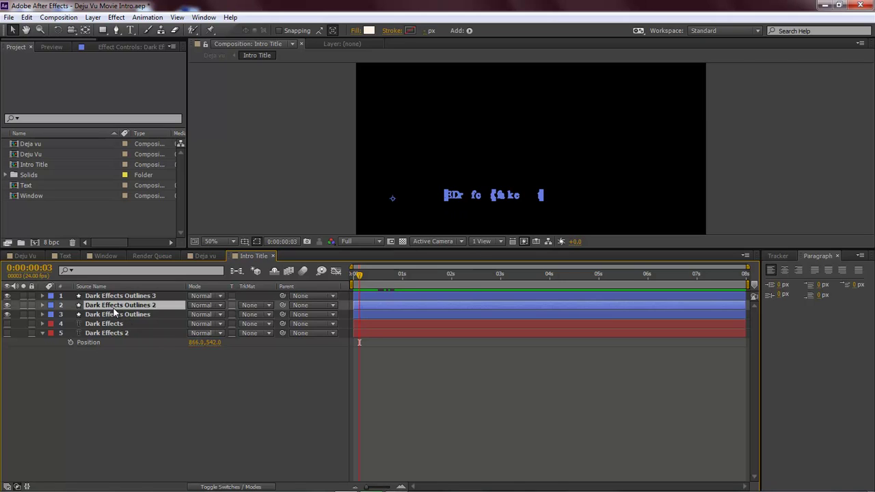
left_click(120, 296, "shift")
key("p")
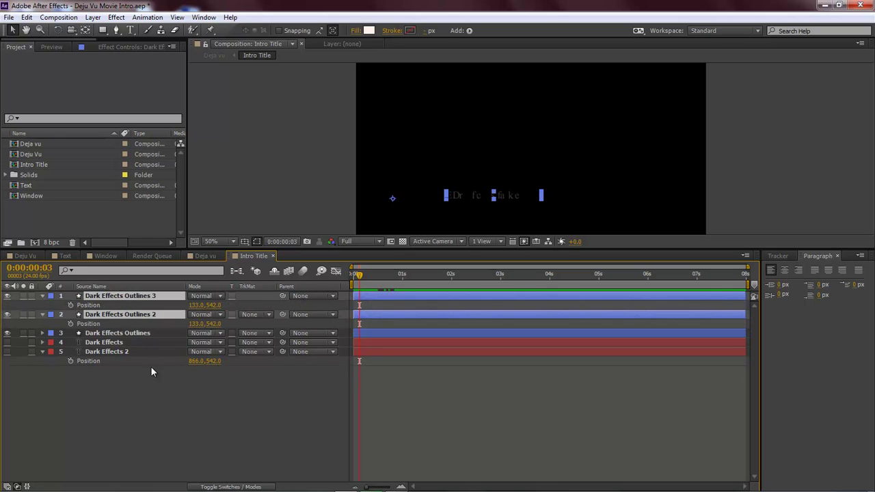
Set Outlines 2's Position X to 142 and Outlines 3's to 146
left_click(151, 367)
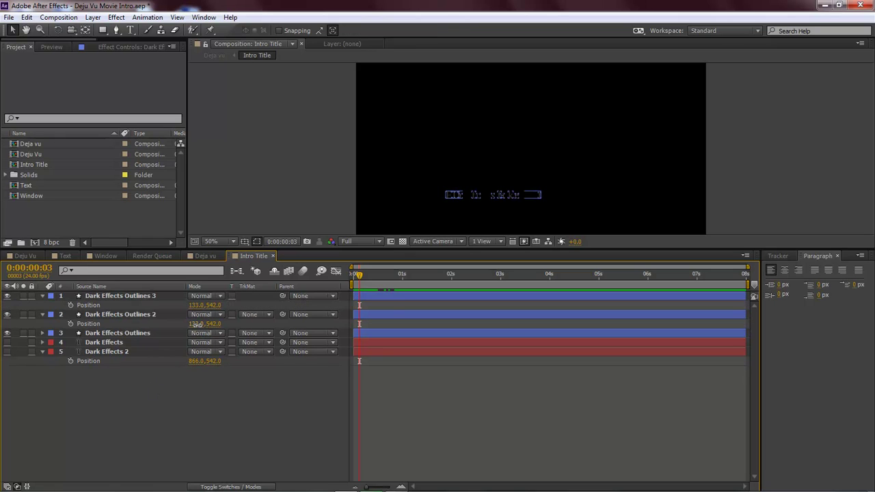
left_click(196, 324)
left_click_drag(199, 325, 202, 324)
left_click(228, 396)
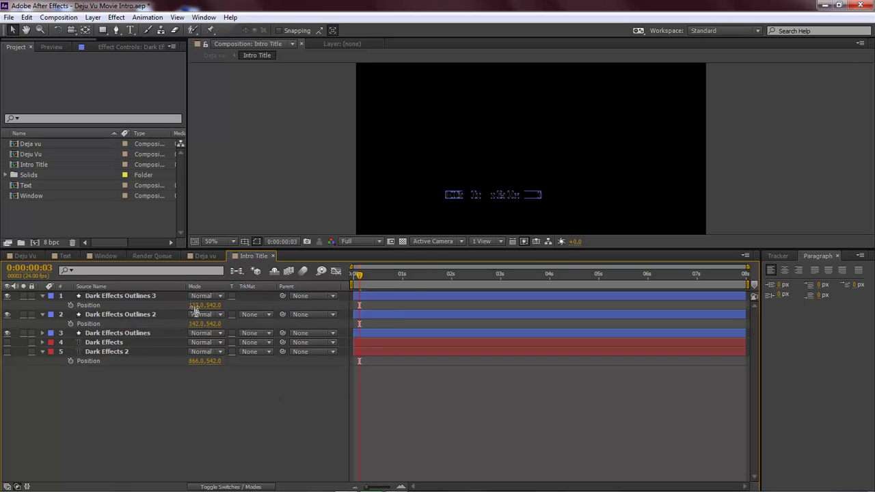
left_click_drag(194, 306, 201, 306)
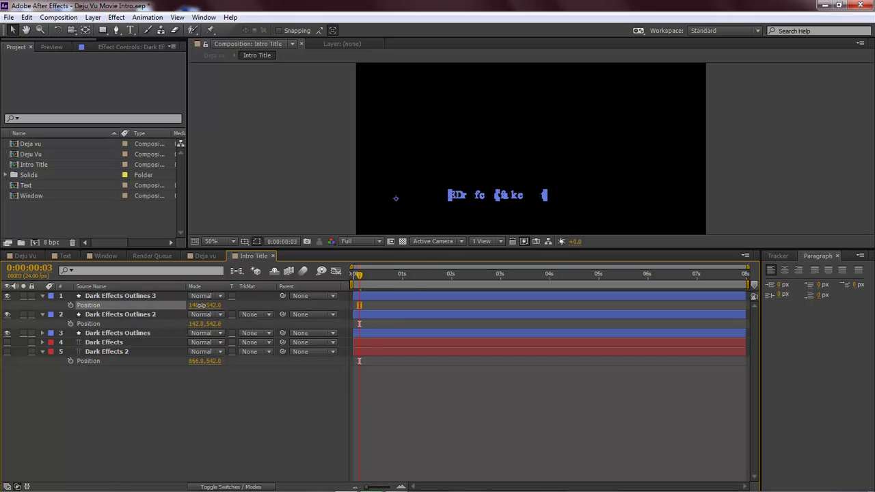
left_click(231, 401)
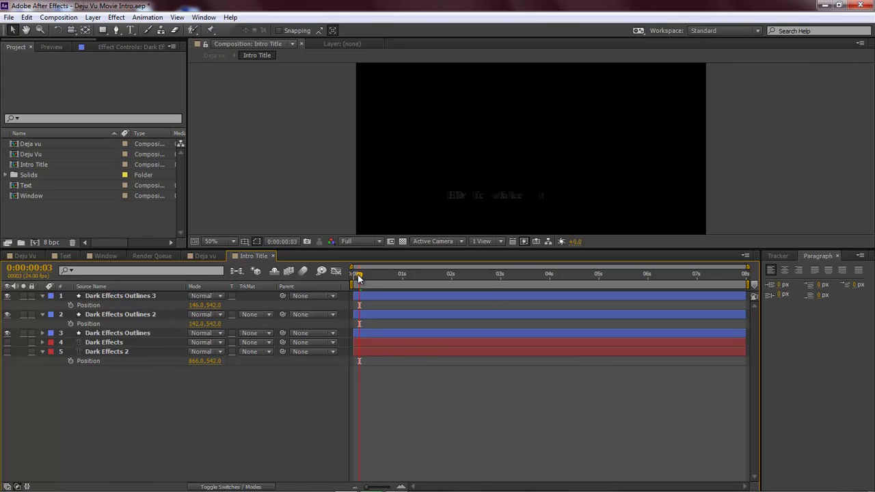
left_click_drag(359, 275, 367, 278)
Trim both duplicate outline layers' out-points to the playhead near frame 7
left_click(715, 295)
left_click(721, 315, "ctrl")
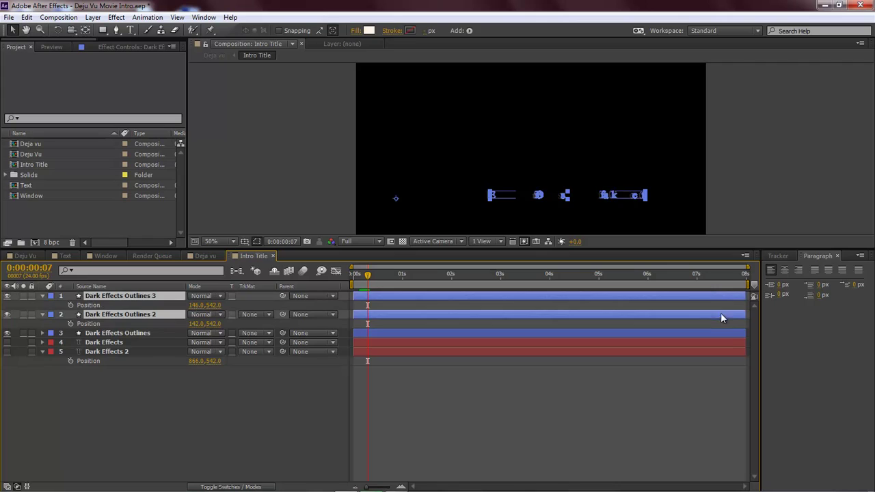
left_click_drag(745, 315, 372, 314)
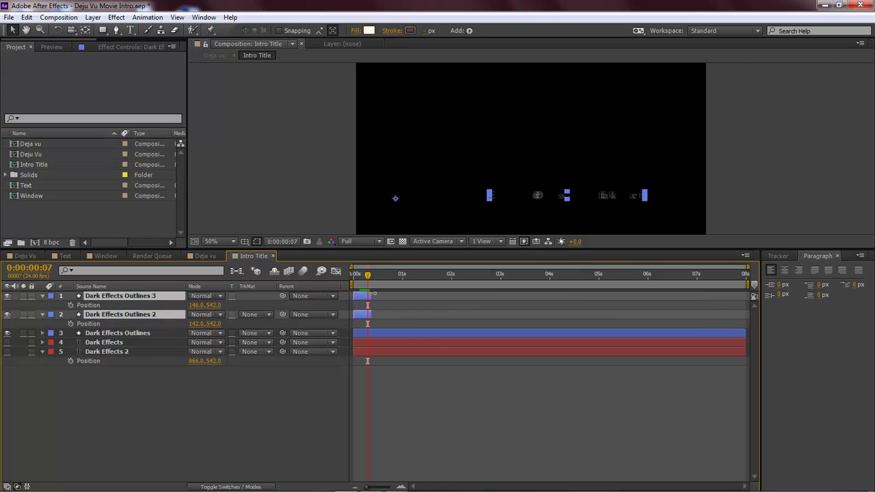
Add Opacity keyframes to both duplicate layers at frame 8
left_click_drag(368, 278, 372, 279)
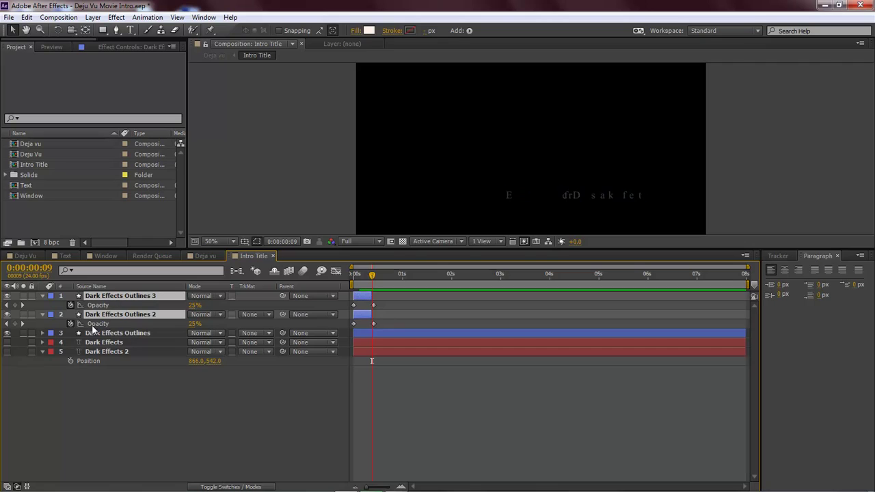
left_click_drag(373, 275, 370, 278)
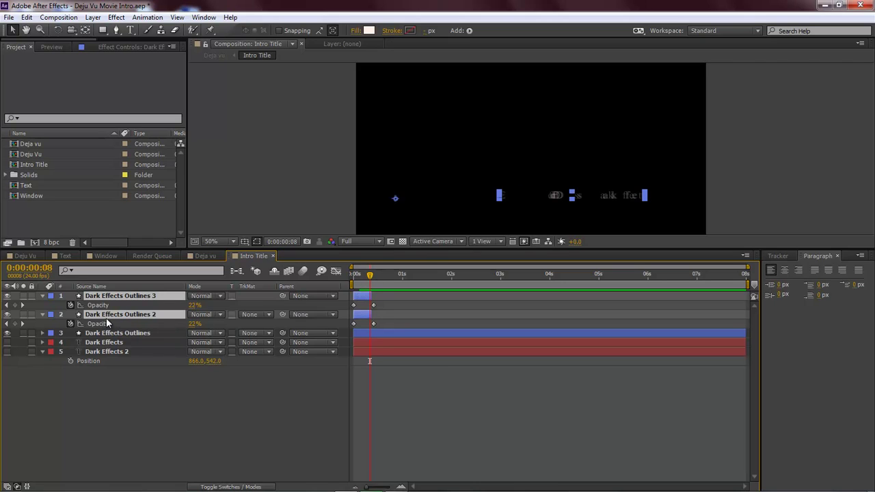
left_click(15, 305)
left_click(15, 323)
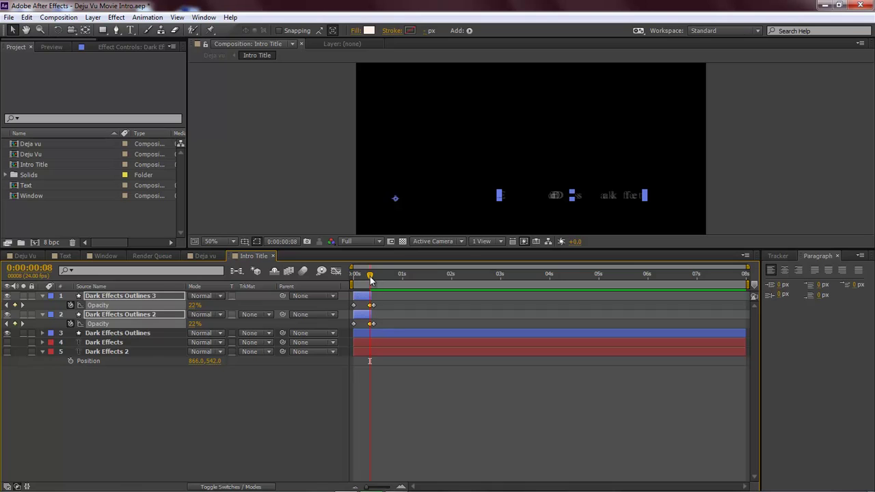
left_click_drag(370, 277, 375, 279)
Set both duplicates' frame-10 Opacity keyframes to 0% in the Opacity dialog
double_click(373, 303)
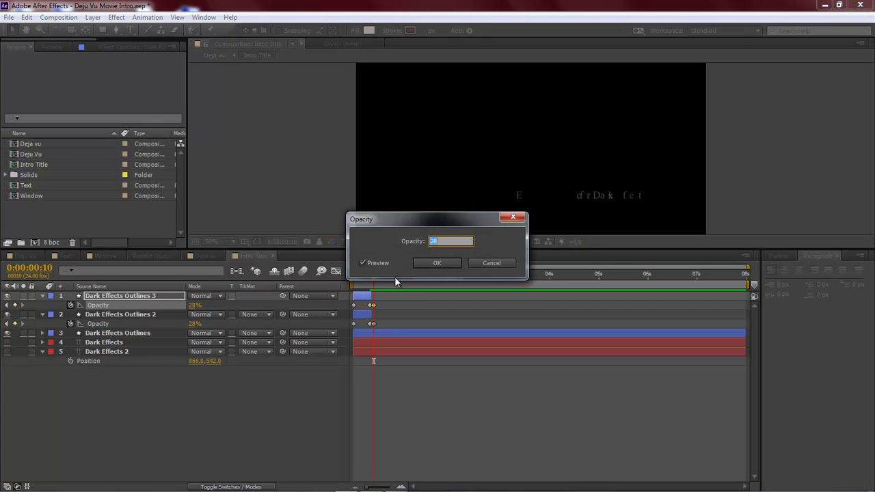
type("0")
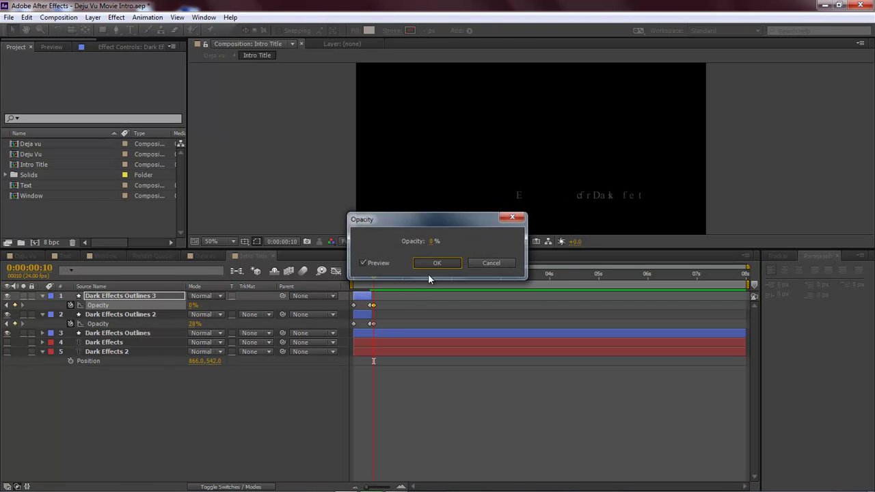
left_click(434, 263)
double_click(373, 323)
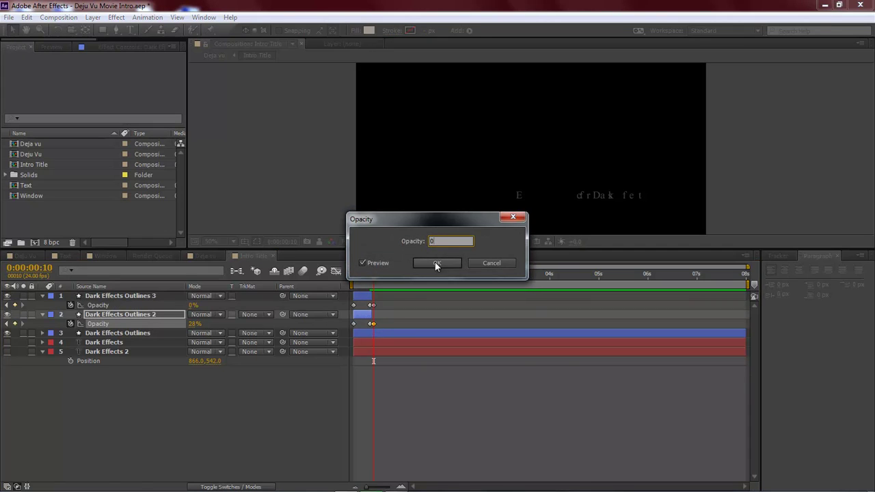
type("0")
left_click(435, 264)
Inspect the original outlines layer's contents, then collapse all the layers' property rows
left_click_drag(376, 277, 359, 278)
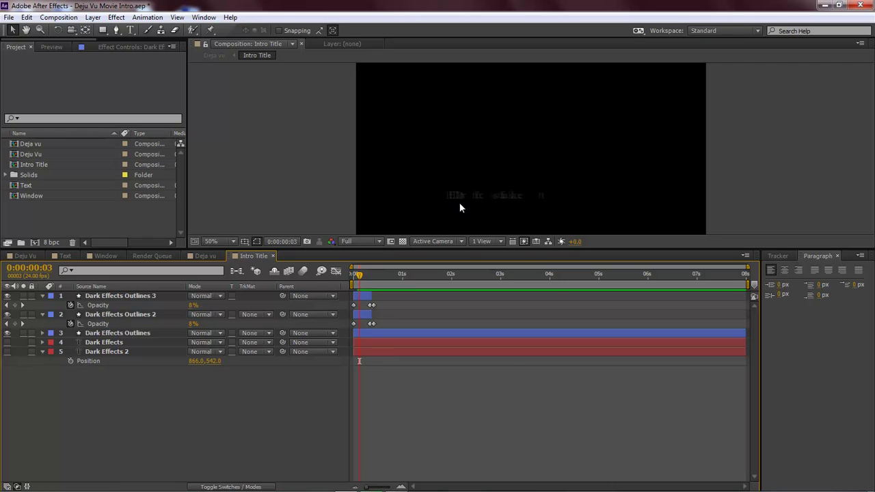
left_click(291, 314)
left_click(44, 334)
left_click(43, 334)
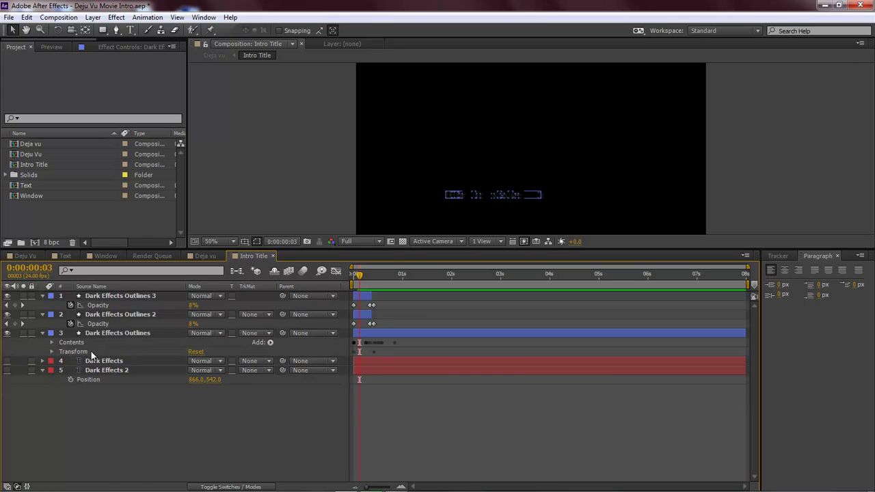
left_click(52, 342)
scroll(130, 359, "down", 2)
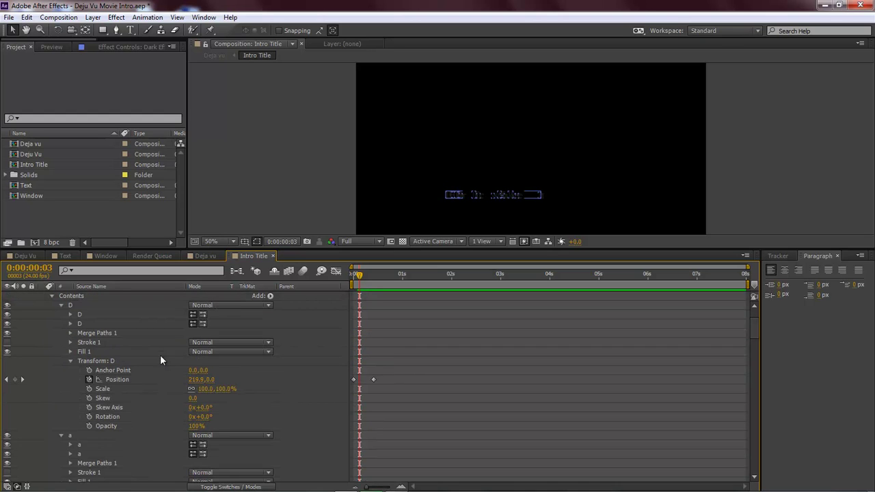
scroll(289, 351, "up", 2)
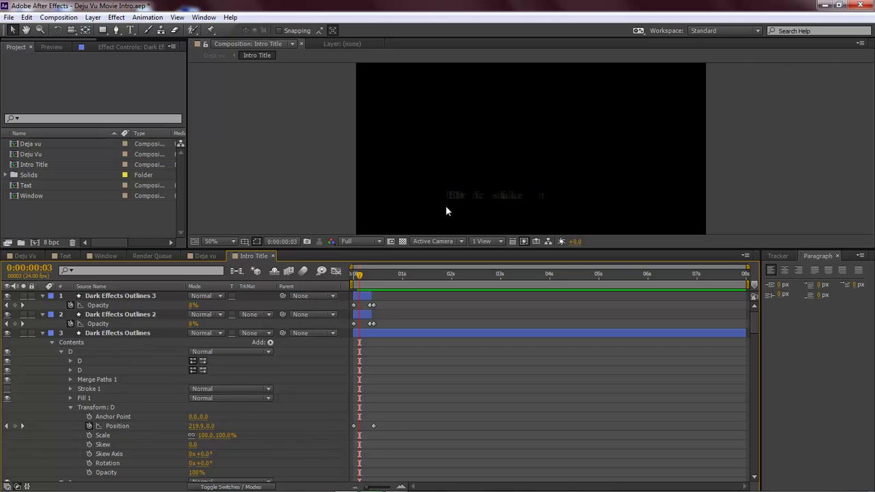
left_click(43, 334)
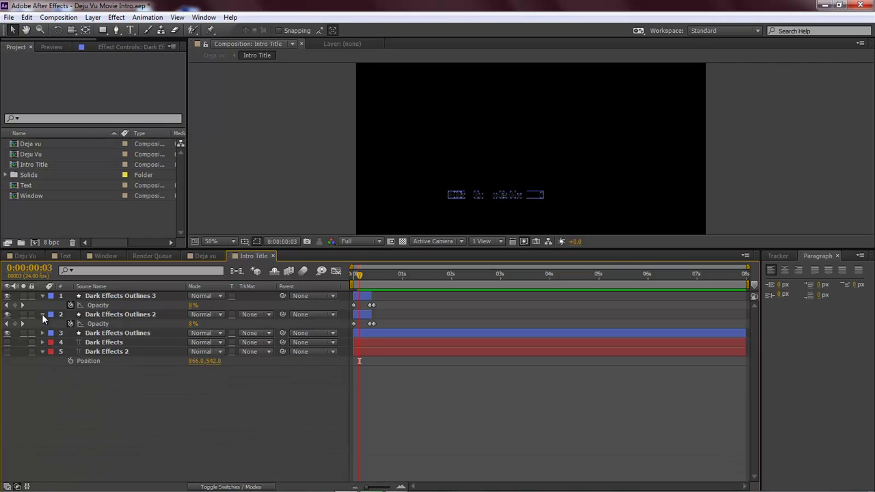
left_click(43, 315)
left_click(43, 295)
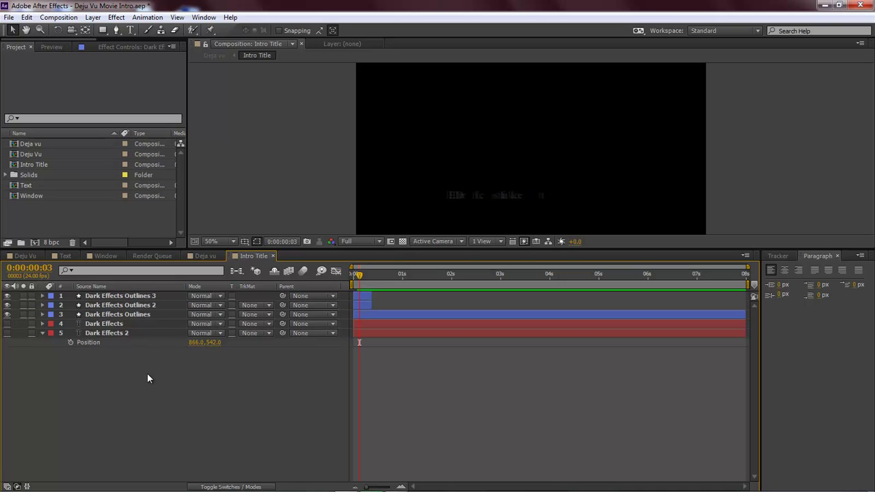
mouse_move(359, 278)
left_mouse_down()
mouse_move(388, 274)
mouse_move(360, 275)
left_mouse_up()
Search 'blur' in Effects & Presets and drop Fast Blur onto Dark Effects Outlines 3
left_click(106, 296)
left_click(181, 316, "shift")
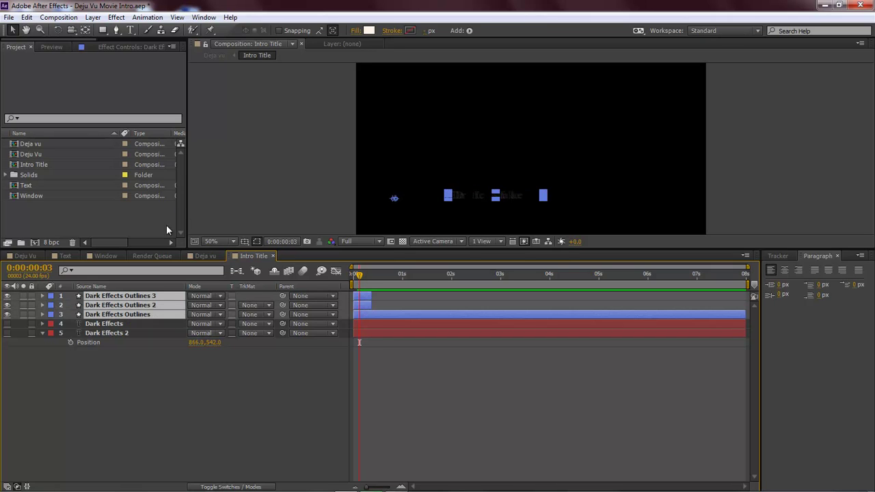
left_click(119, 47)
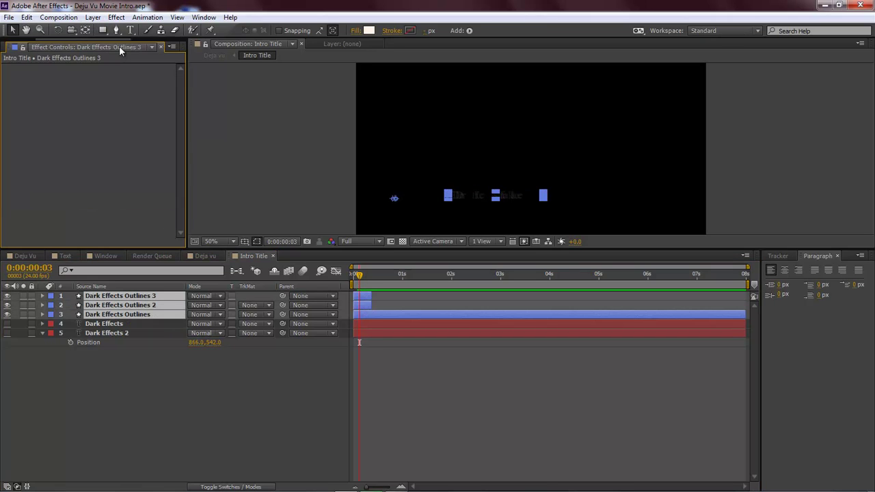
left_click_drag(119, 39, 139, 38)
left_click(101, 47)
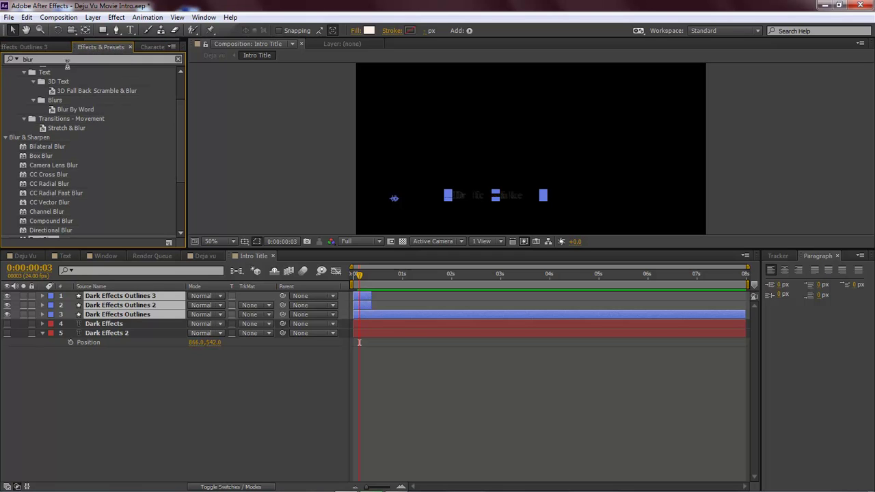
left_click_drag(65, 59, 2, 59)
type("blur")
scroll(175, 171, "down", 4)
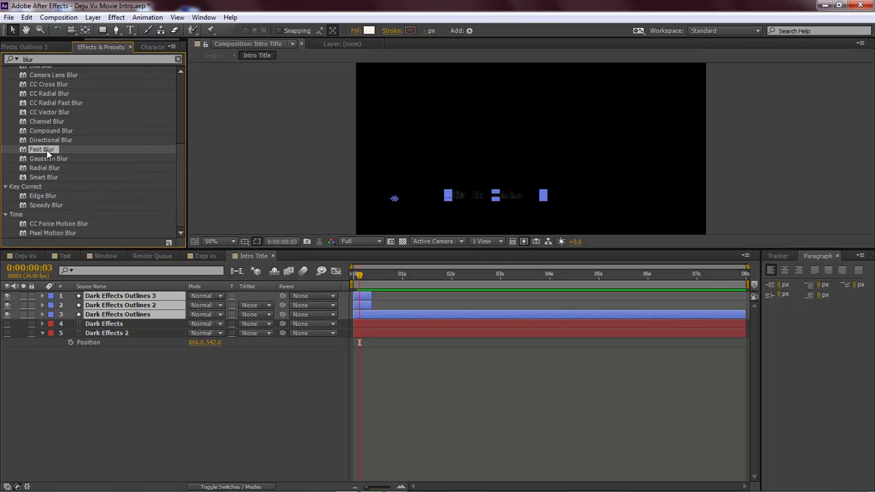
left_click_drag(150, 284, 146, 303)
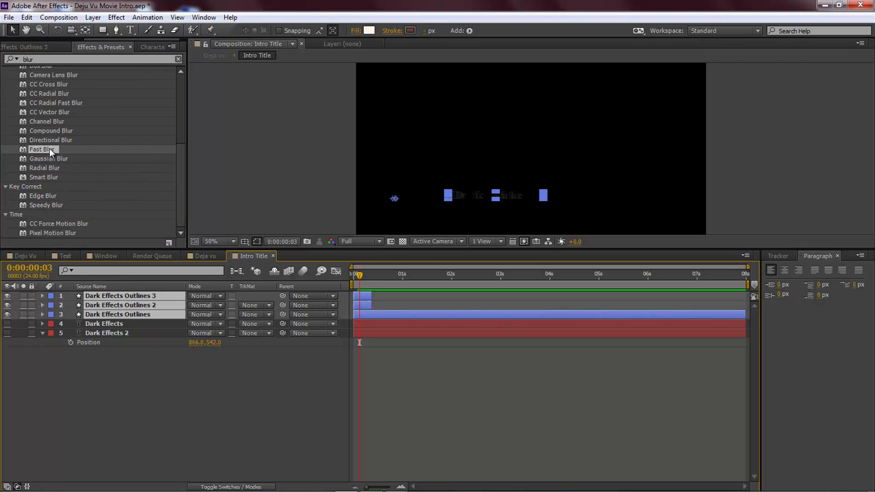
left_click_drag(53, 148, 495, 198)
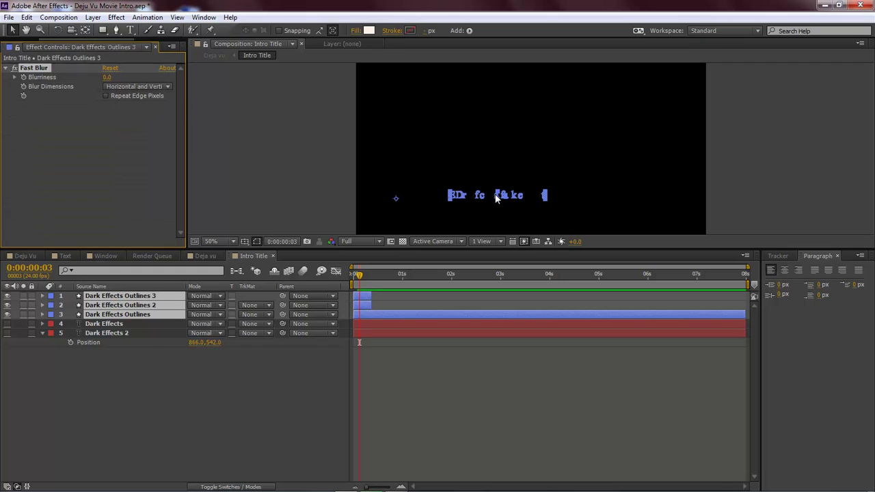
Set Outlines 3's Fast Blur Blurriness to 4 at the first frame
left_click(116, 296)
left_click_drag(361, 277, 319, 282)
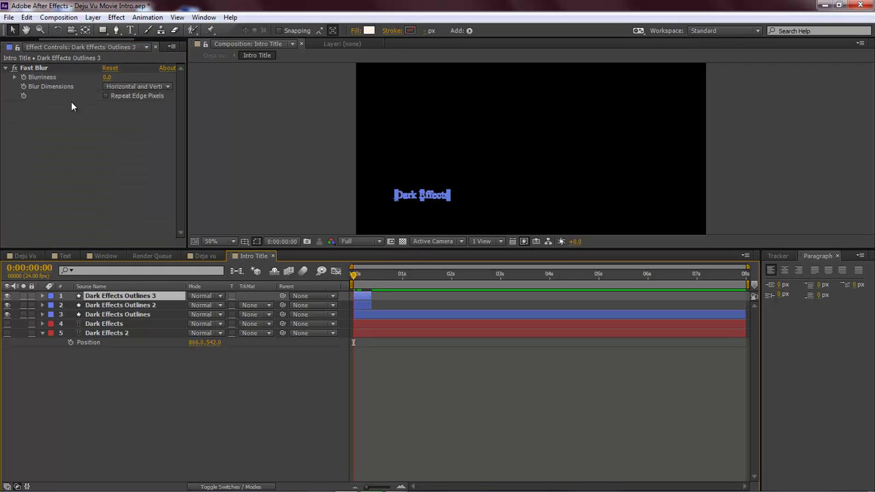
left_click(106, 77)
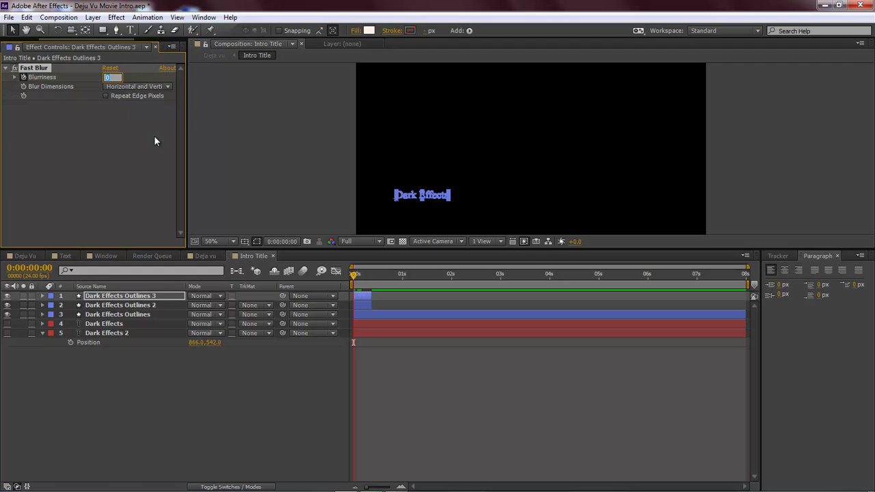
type("5")
key("BackSpace")
type("4")
key("Return")
Set Blurriness to 0 at frame 3
left_click_drag(356, 277, 362, 277)
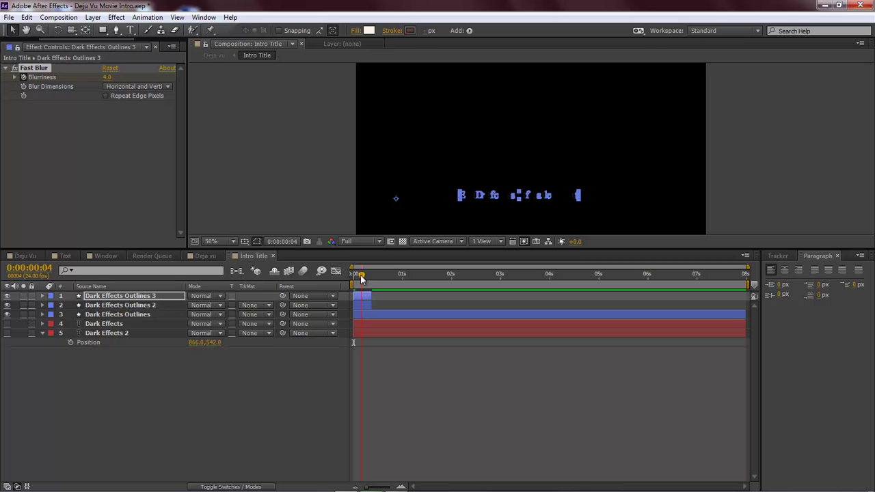
left_click(112, 77)
type("0")
key("Return")
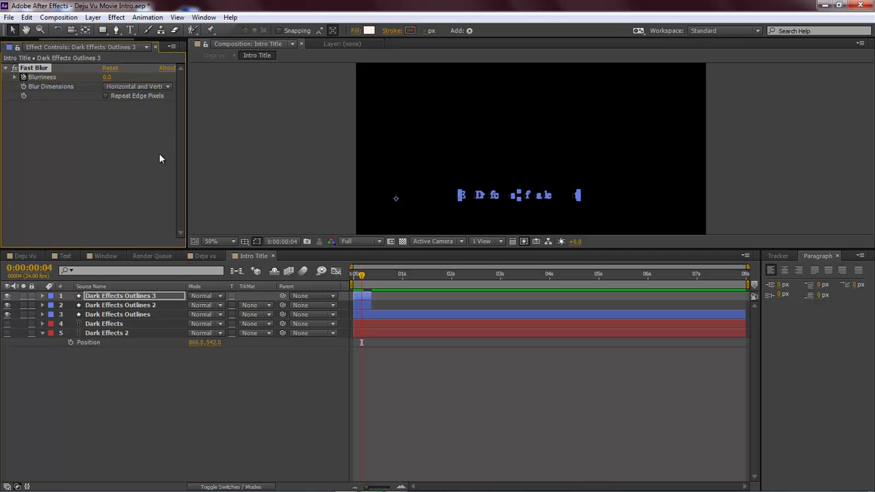
left_click(244, 419)
left_click_drag(362, 277, 358, 276)
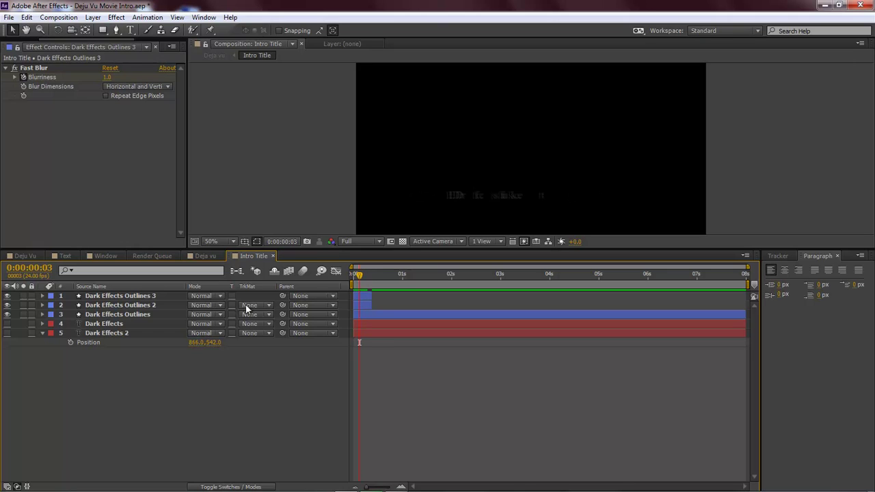
Move the final Blurriness keyframe to frame 9
left_click(42, 295)
left_click(51, 324)
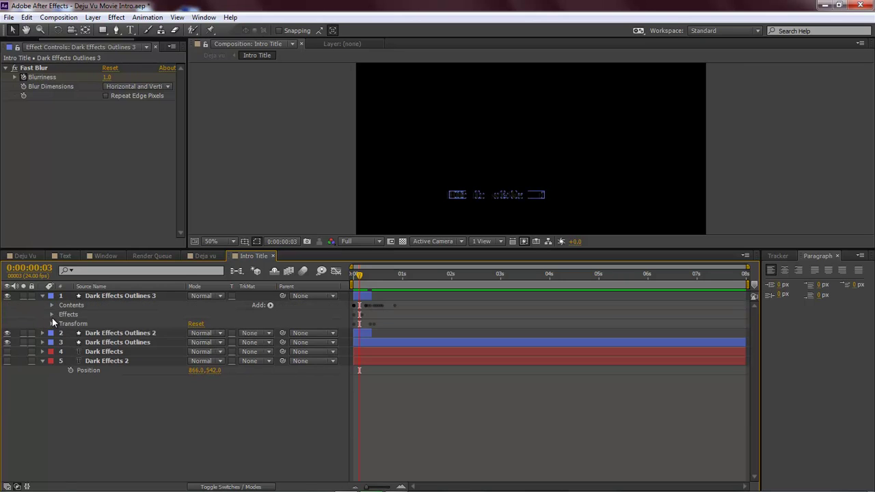
left_click(52, 315)
left_click(61, 324)
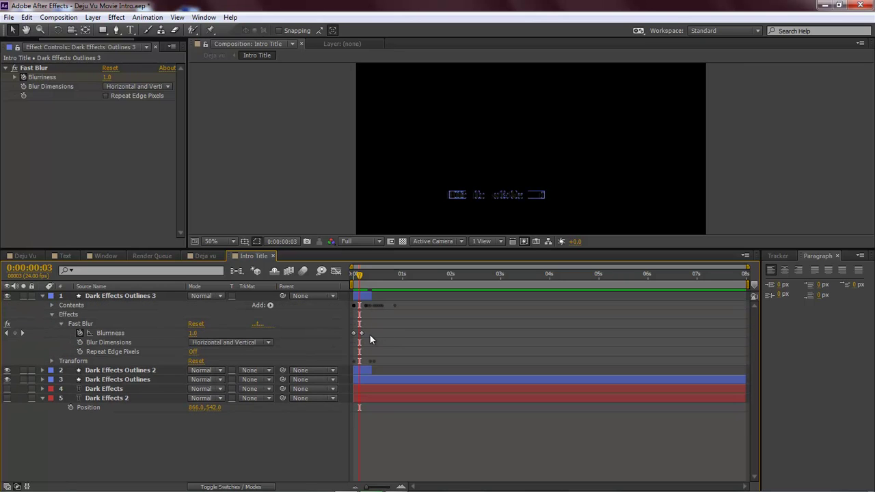
left_click_drag(361, 333, 368, 333)
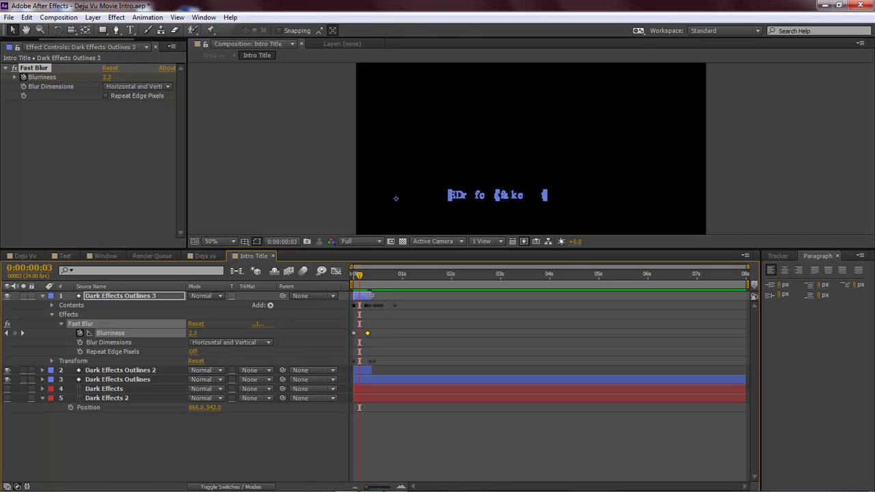
left_click(371, 276)
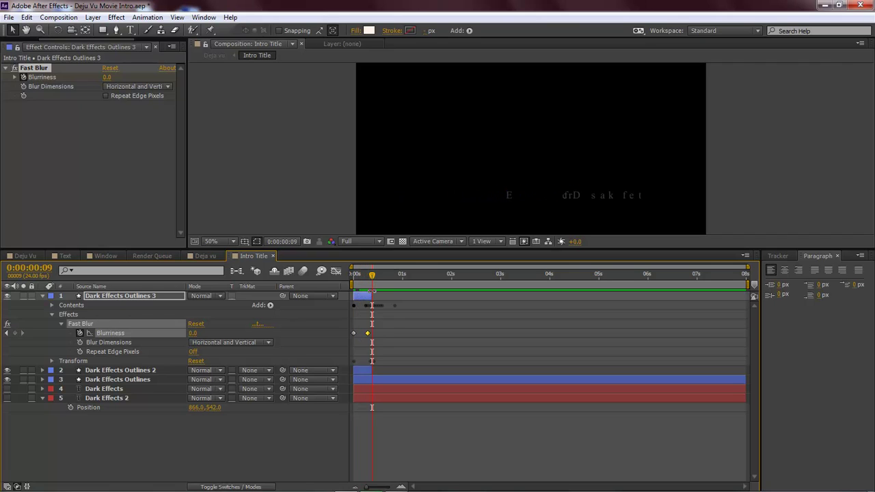
left_click_drag(368, 333, 374, 335)
left_click_drag(373, 275, 358, 278)
Copy Fast Blur from Outlines 3 and paste it onto Outlines 2 and Dark Effects Outlines
left_click(42, 295)
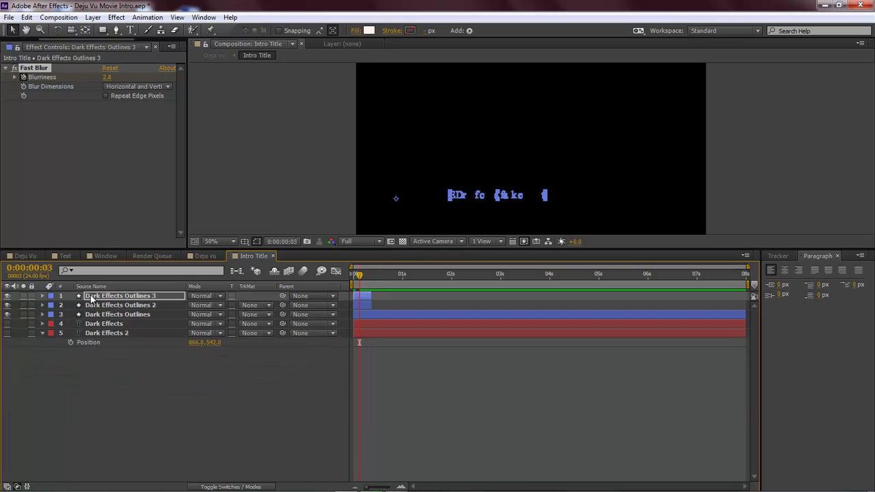
left_click(91, 299)
left_click(41, 70)
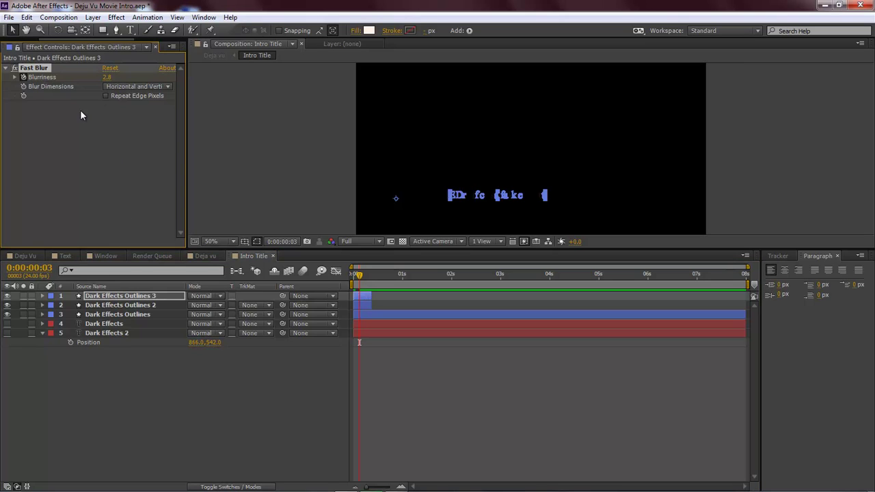
left_click(101, 305)
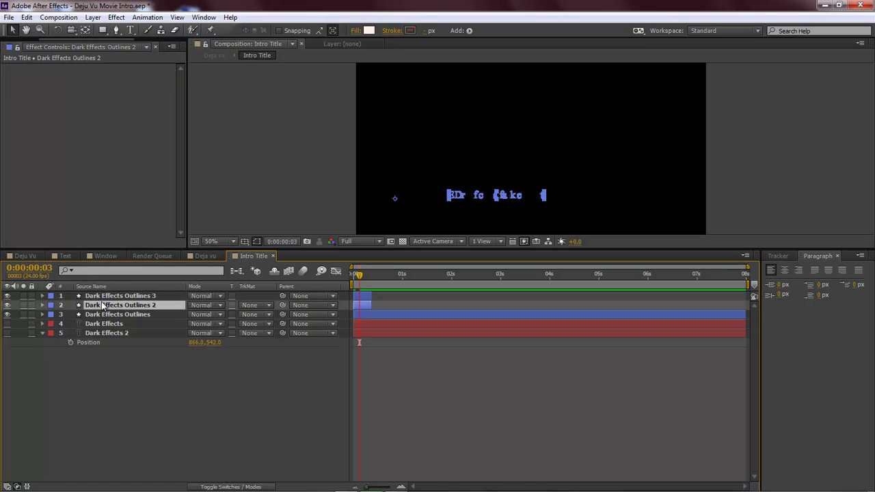
key("ctrl+v")
left_click(102, 315)
key("ctrl+v")
left_click(127, 370)
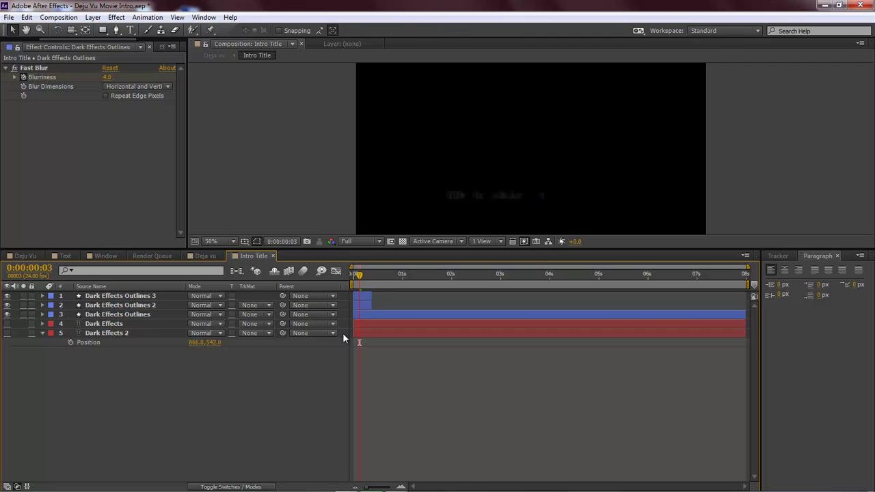
Preview the blurred-to-sharp title animation from the start twice
mouse_move(358, 275)
left_mouse_down()
mouse_move(369, 277)
mouse_move(353, 277)
left_mouse_up()
key("space")
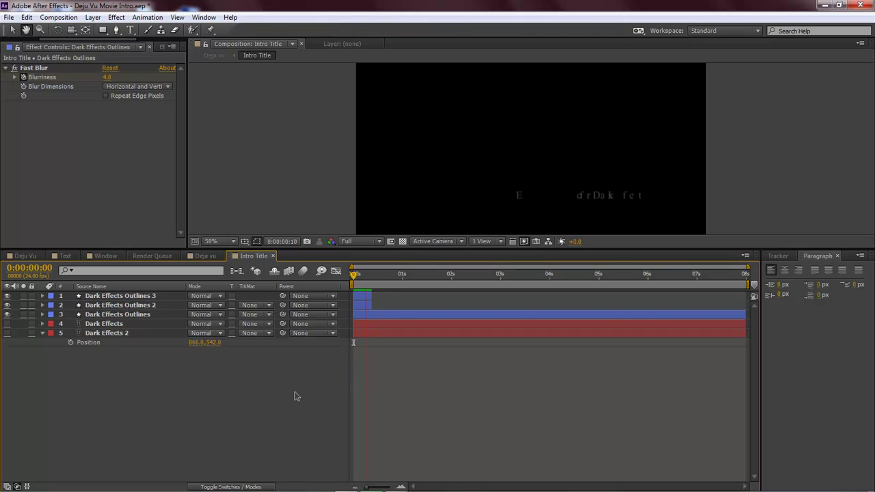
key("space")
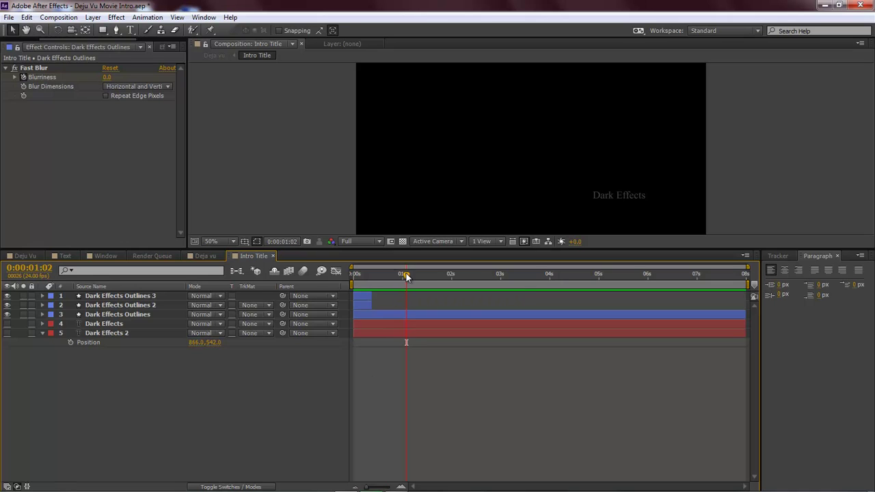
left_click_drag(407, 276, 322, 297)
key("space")
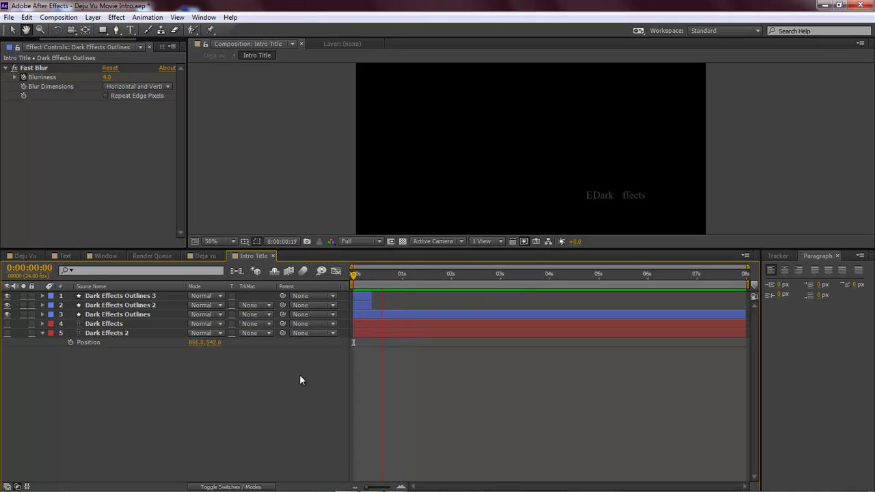
key("space")
left_click_drag(415, 274, 272, 280)
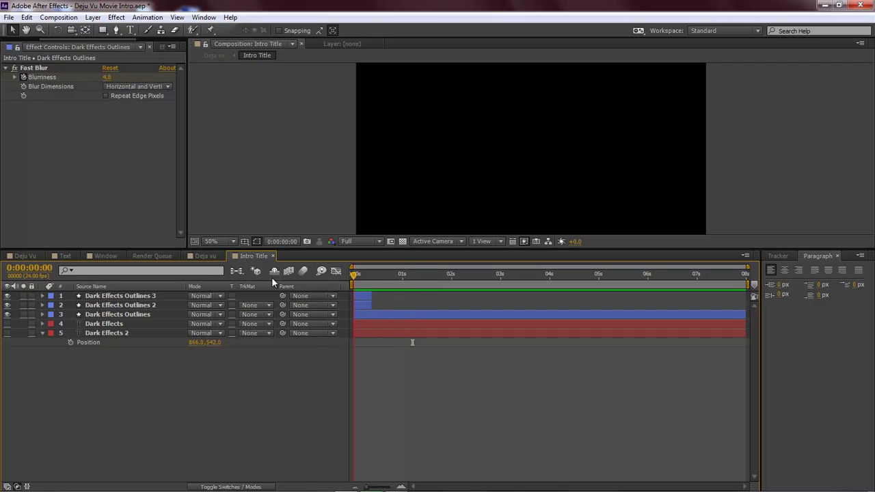
In the Deja vu comp, choose the Pen tool and move to 0:00:01:05 where the title shows
left_click(212, 256)
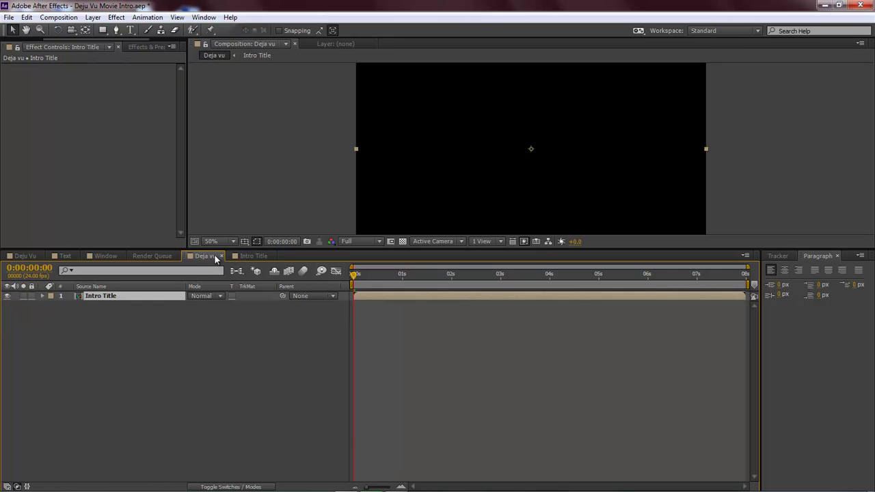
left_click(116, 30)
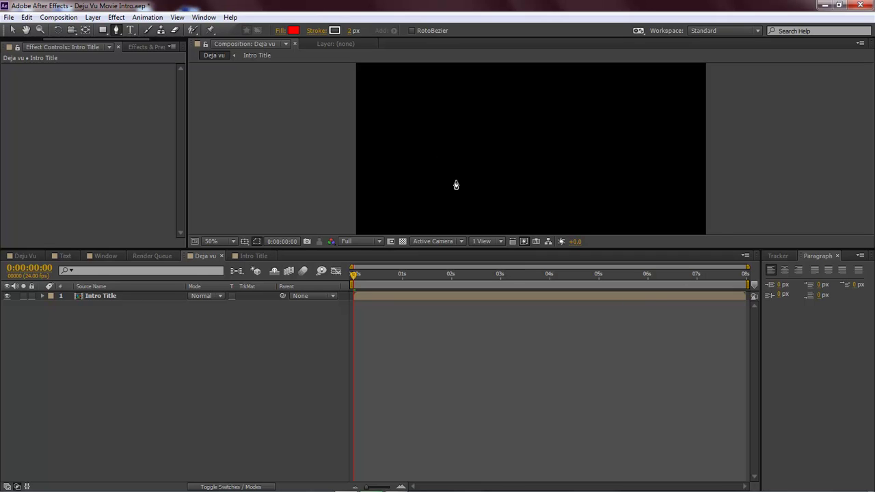
left_click_drag(456, 180, 475, 157)
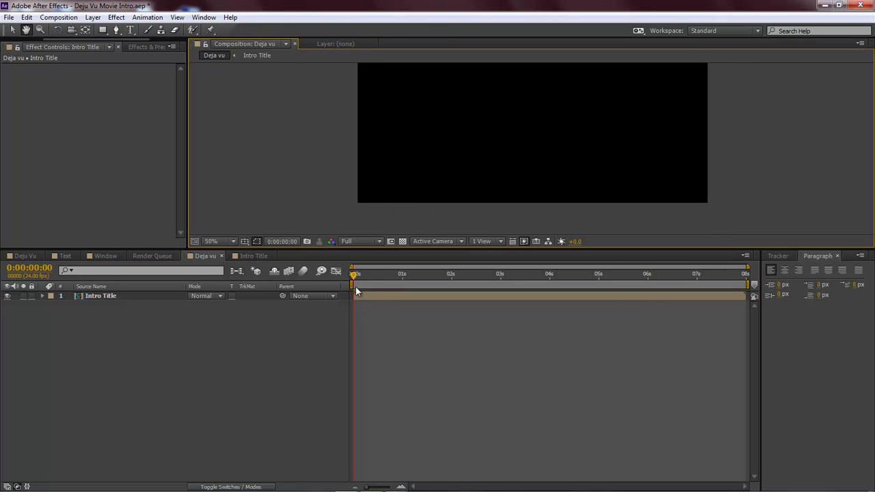
left_click_drag(355, 277, 412, 277)
scroll(483, 172, "up", 3)
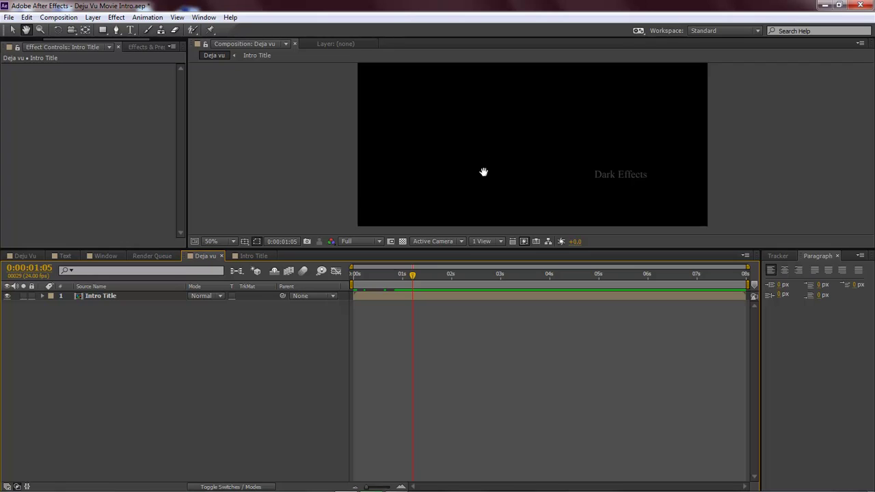
Draw a thin vertical line left of Dark Effects and place the first point of a second line
left_click(483, 172)
left_click(117, 30)
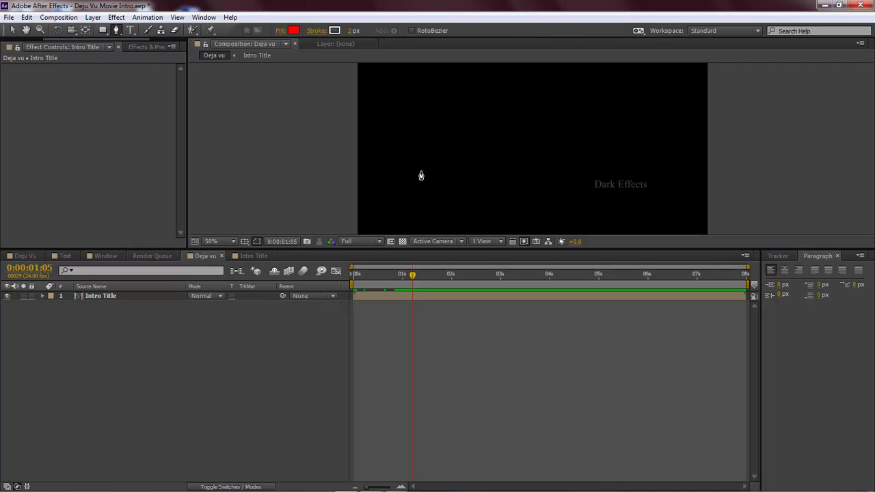
left_click(581, 165)
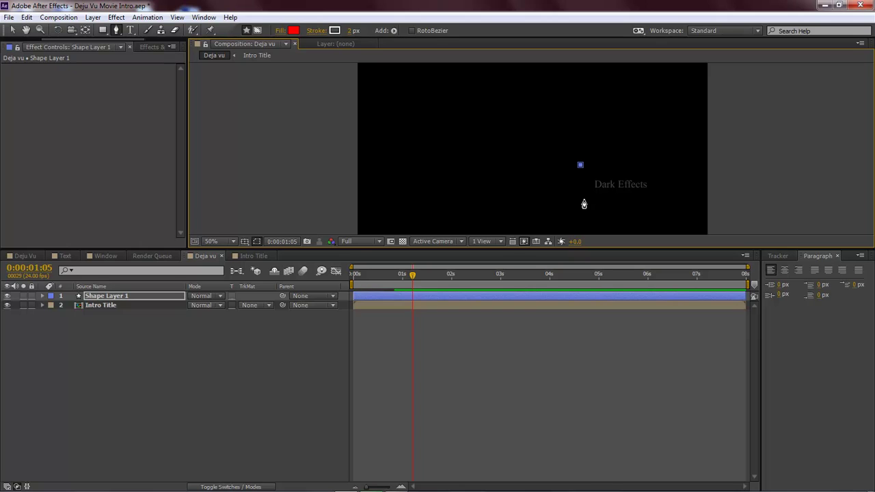
left_click(580, 203)
left_click(533, 137)
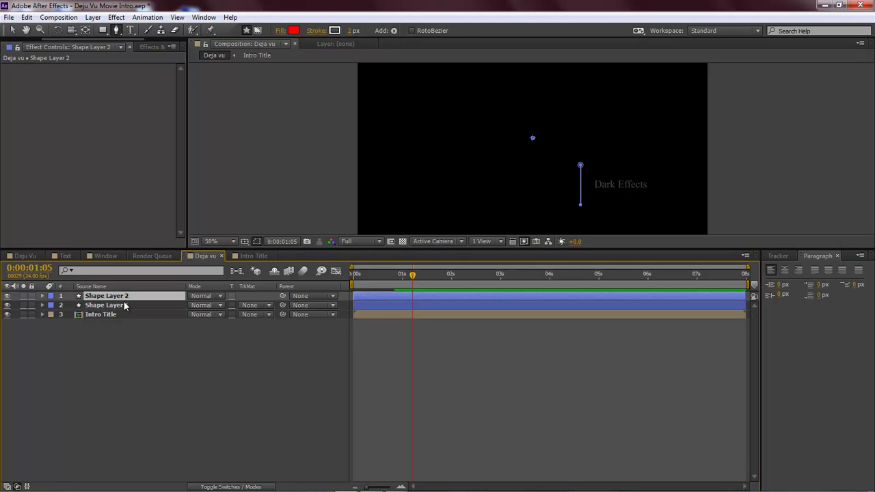
Rename Shape Layer 1 to 'Left' and Shape Layer 2 to 'right'
left_click(116, 306)
key("Return")
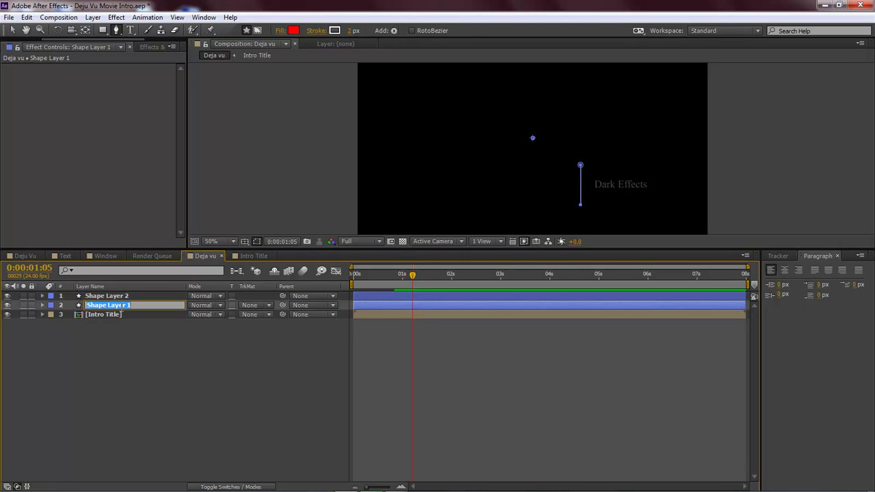
type("Left")
key("Return")
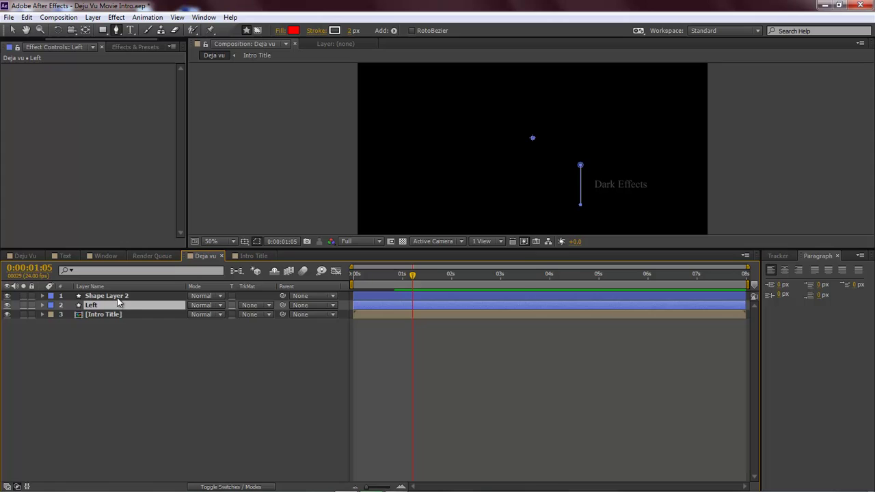
left_click(118, 296)
key("Return")
type("right")
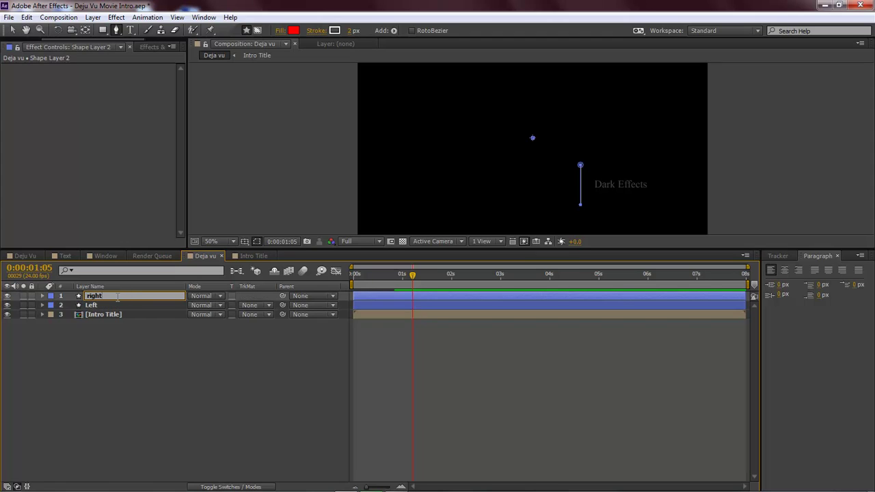
key("Return")
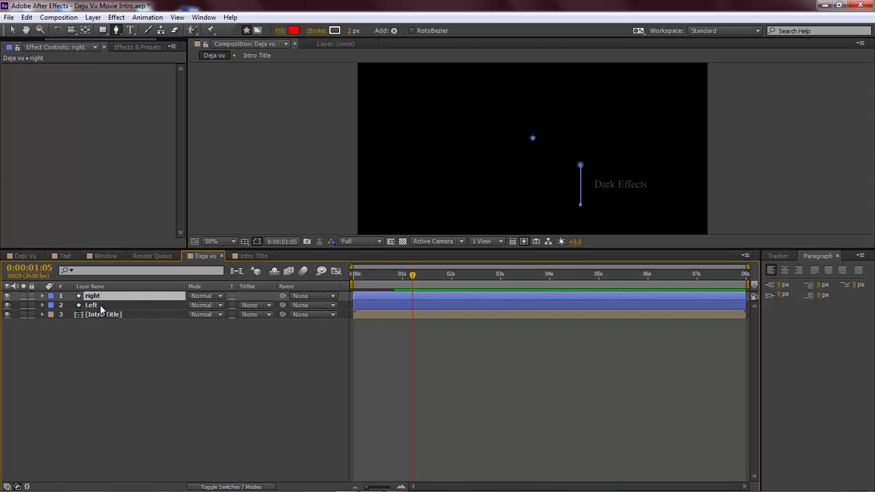
Move the right line to the title's right side, Position X 918
left_click(101, 309, "ctrl")
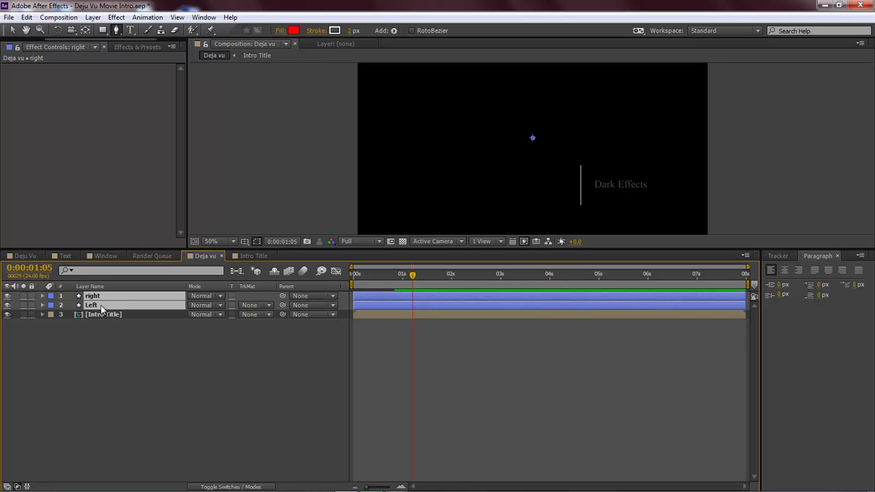
key("alt+shift+p")
left_click(177, 384)
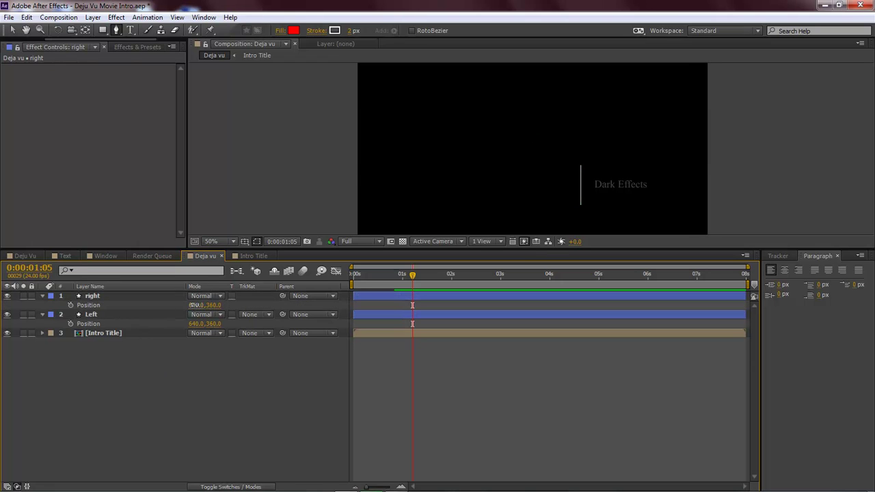
left_click_drag(207, 307, 340, 298)
left_click(309, 371)
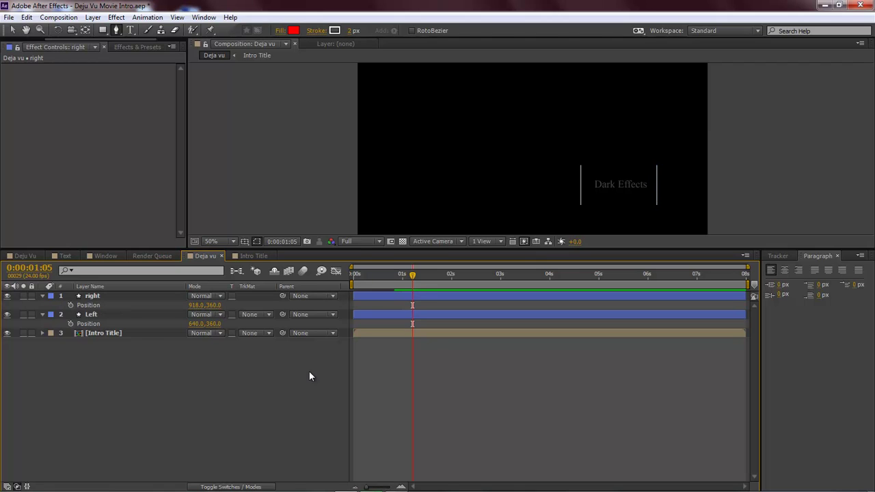
View the comp at 100% centred on Dark Effects and start a new path at the right line's top
left_click(235, 243)
left_click(228, 366)
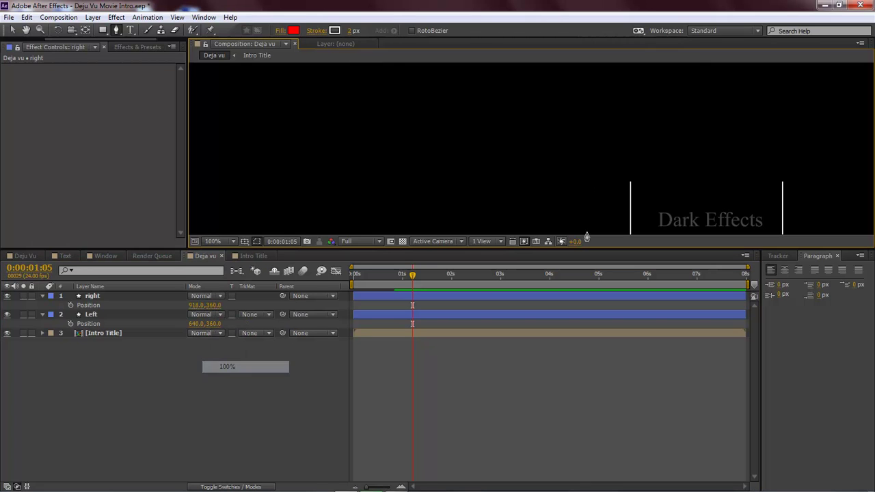
key("h")
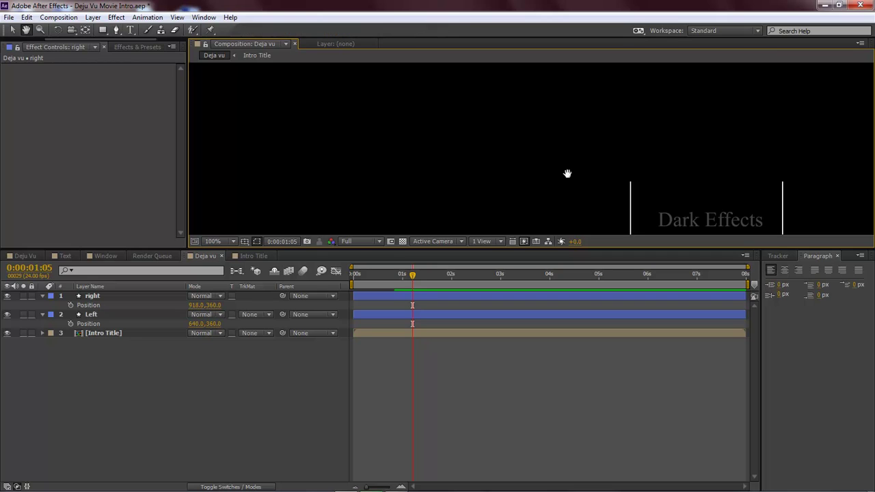
left_click_drag(567, 172, 344, 120)
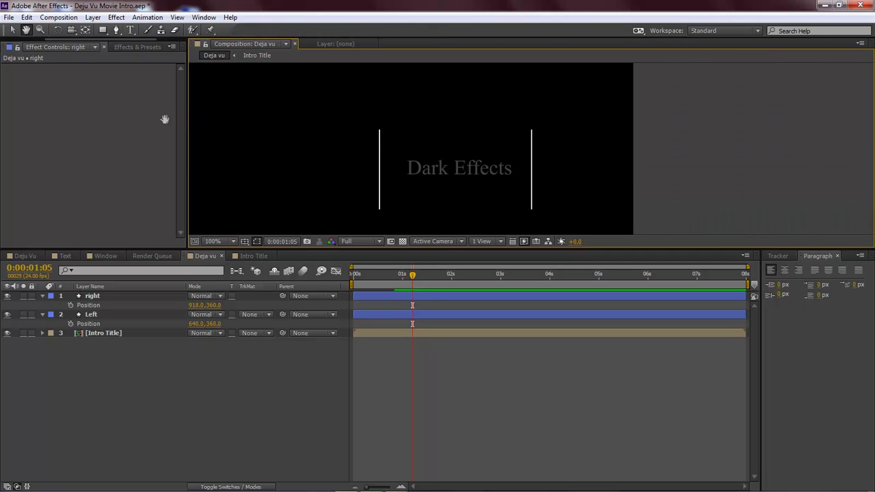
left_click(117, 30)
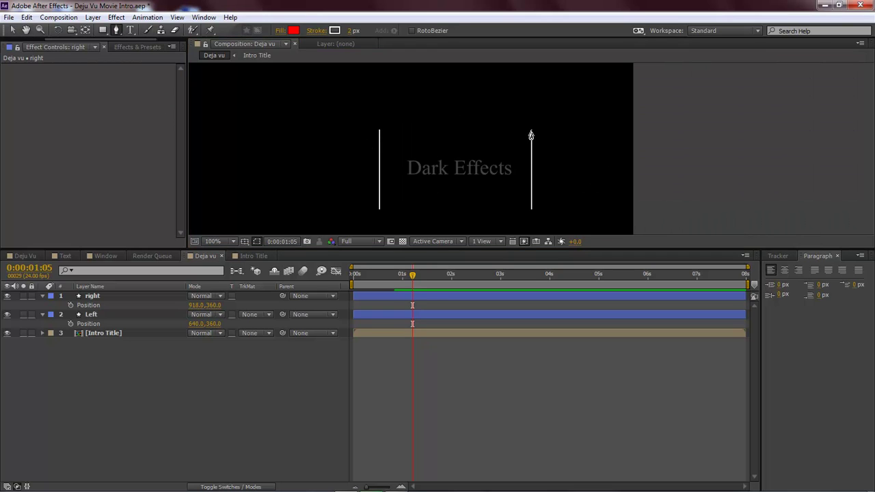
left_click(531, 131)
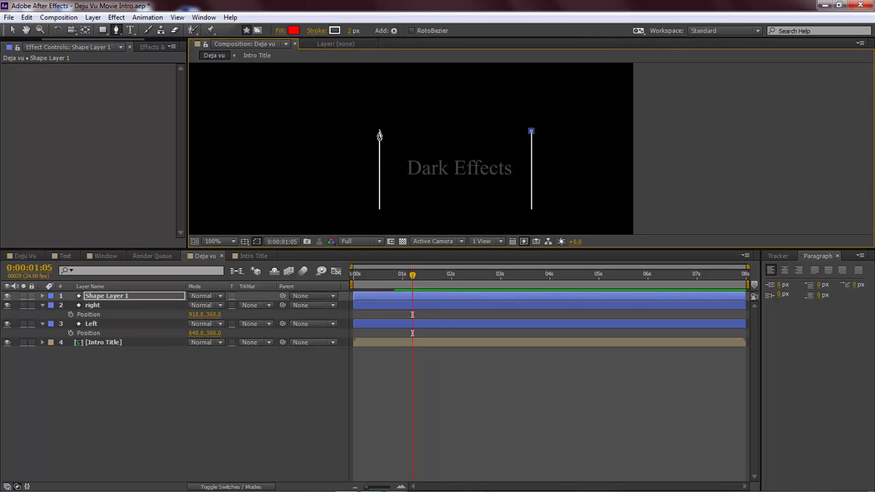
Draw the top edge joining the two vertical lines and nudge it up two pixels
left_click(379, 131)
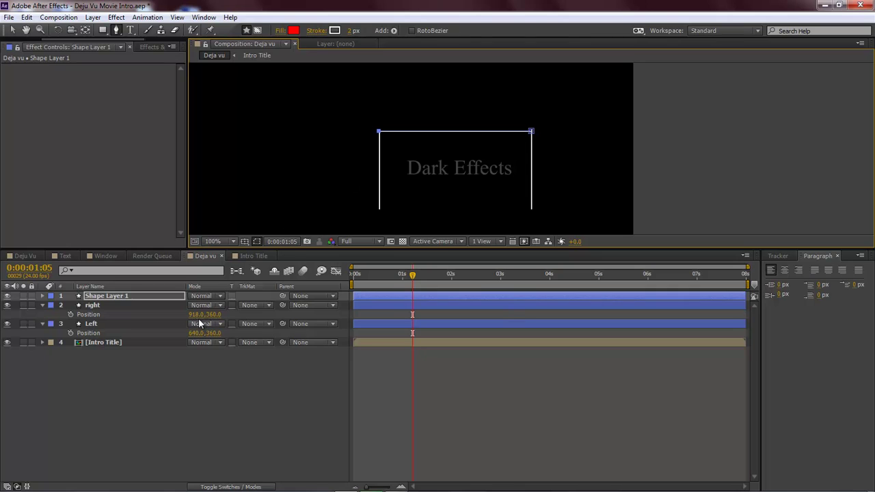
left_click(327, 363)
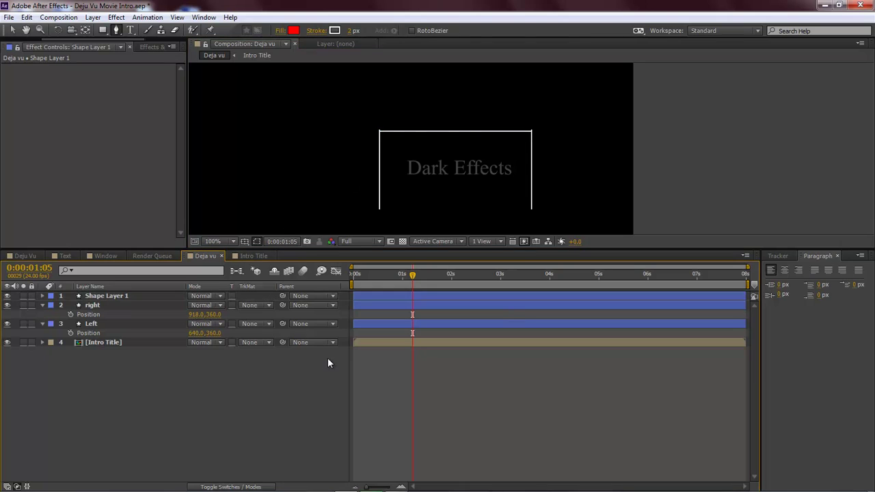
left_click(99, 295)
key("p")
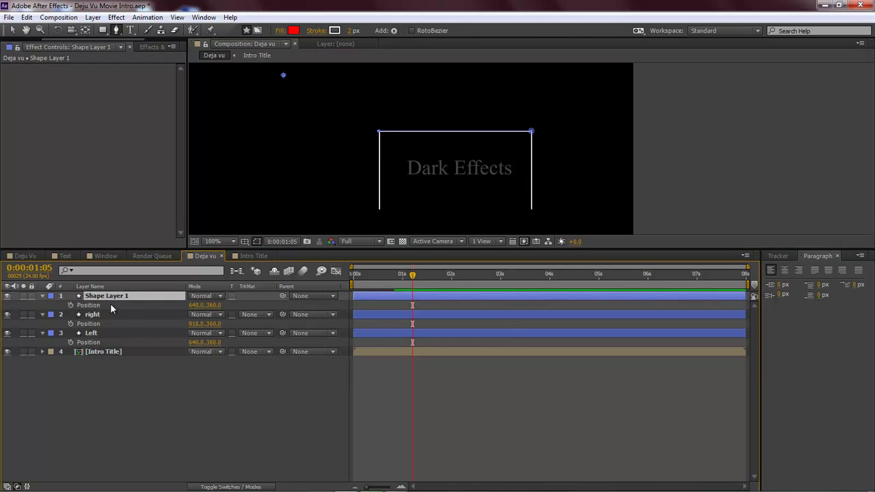
key("Up")
left_click(193, 409)
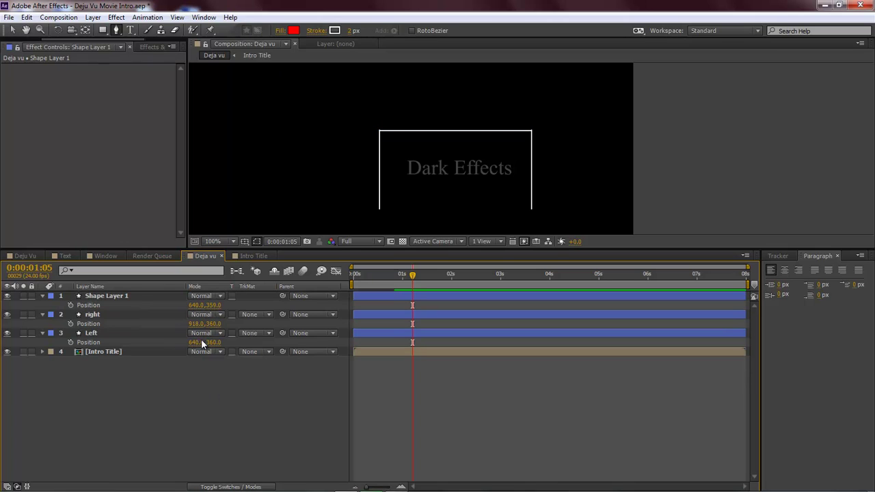
left_click(130, 294)
key("Up")
left_click(166, 398)
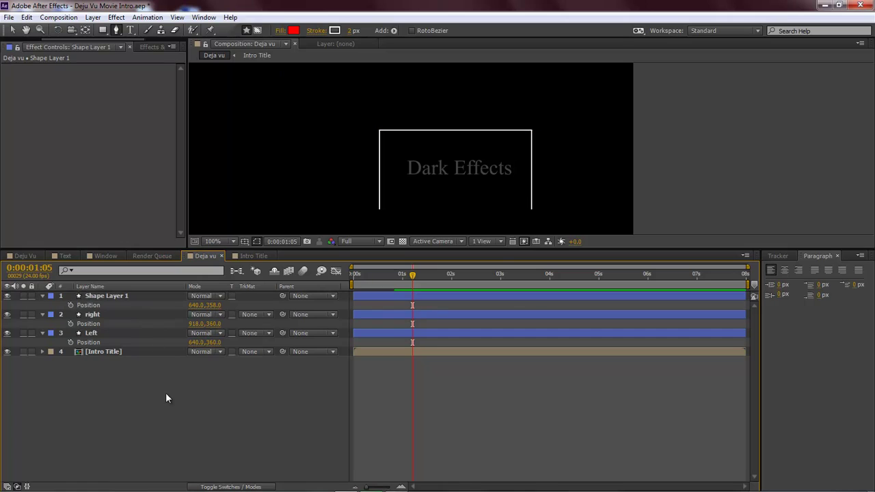
Rename the top-edge shape layer to 'Top'
left_click(100, 297)
key("Return")
type("T")
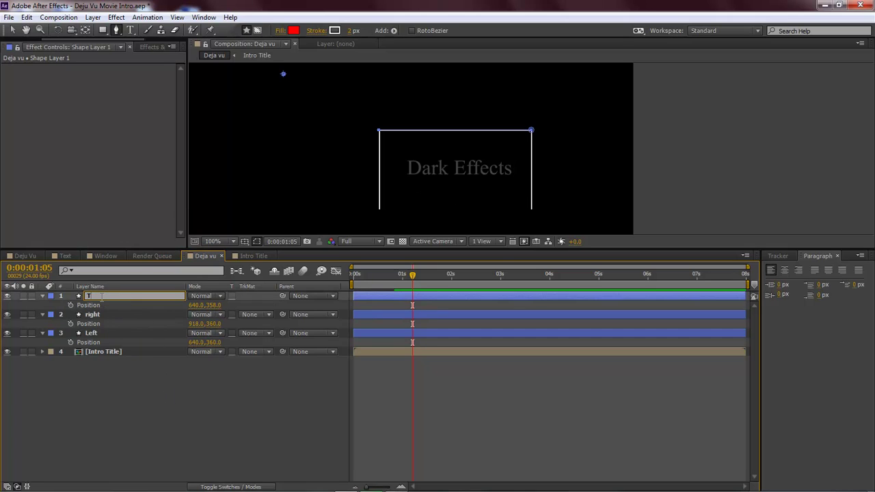
type("op")
key("Return")
Duplicate Top as 'Bottom' and move it down to close the box
key("ctrl+d")
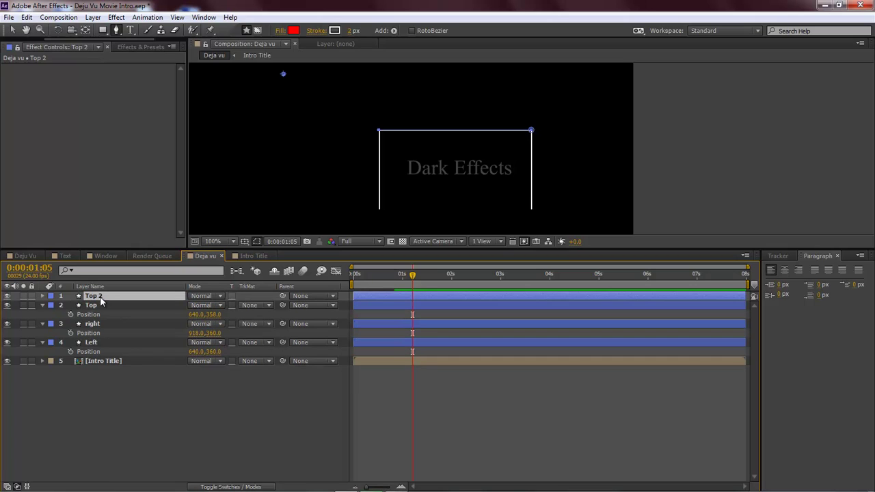
type("Bo")
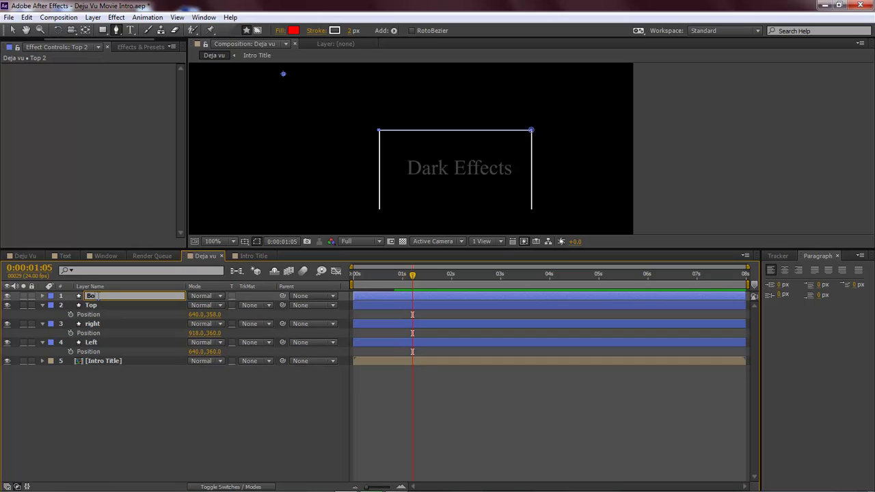
type("ttom")
key("Return")
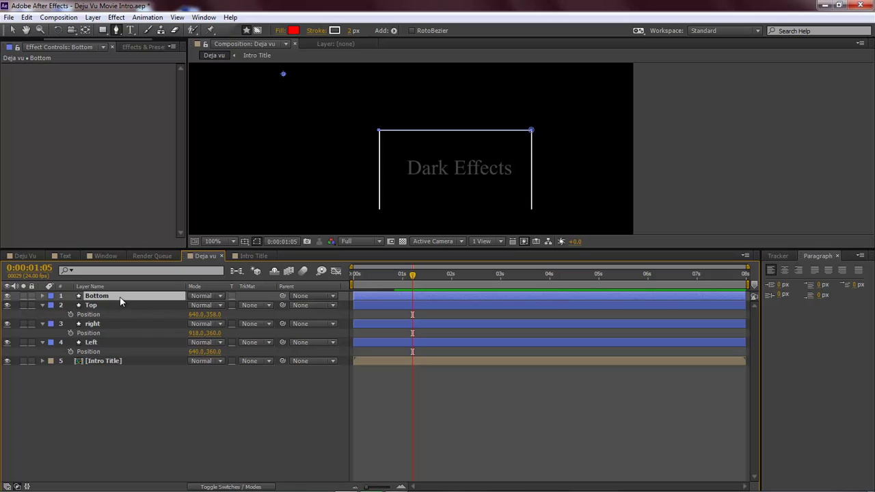
key("p")
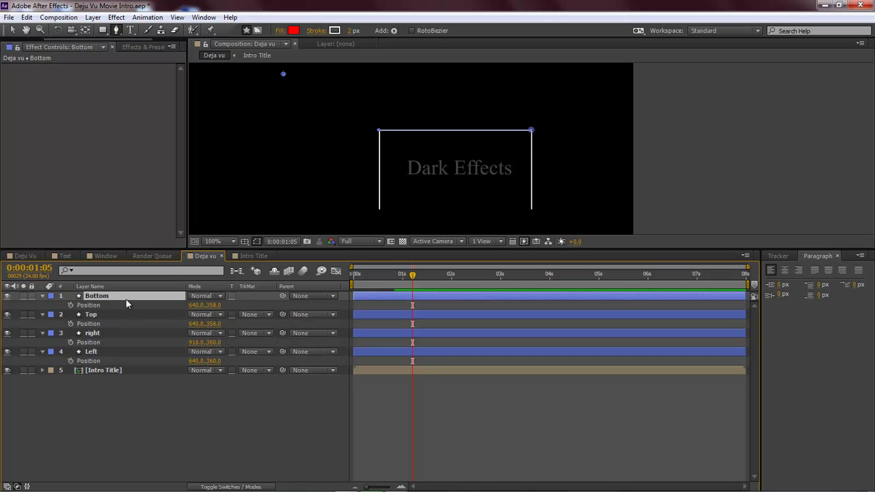
left_click_drag(209, 309, 284, 304)
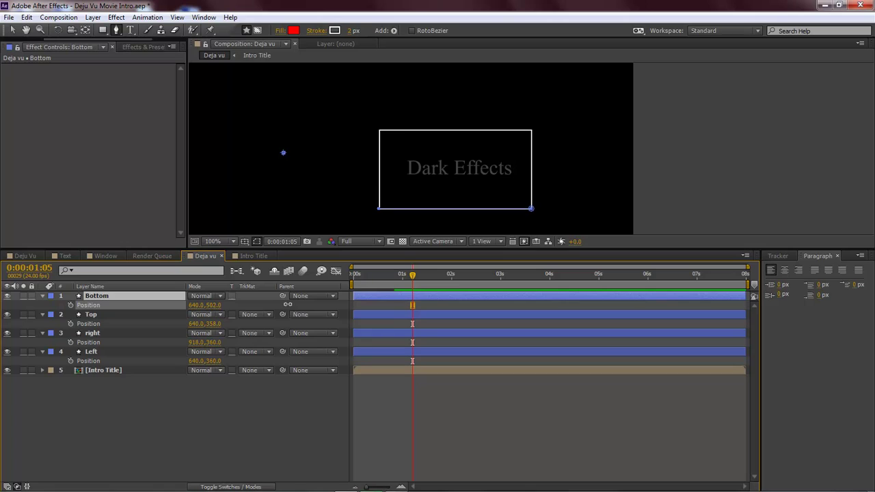
At 0:00:01:01, restack the line layers as right, Bottom, Left, Top
left_click(242, 411)
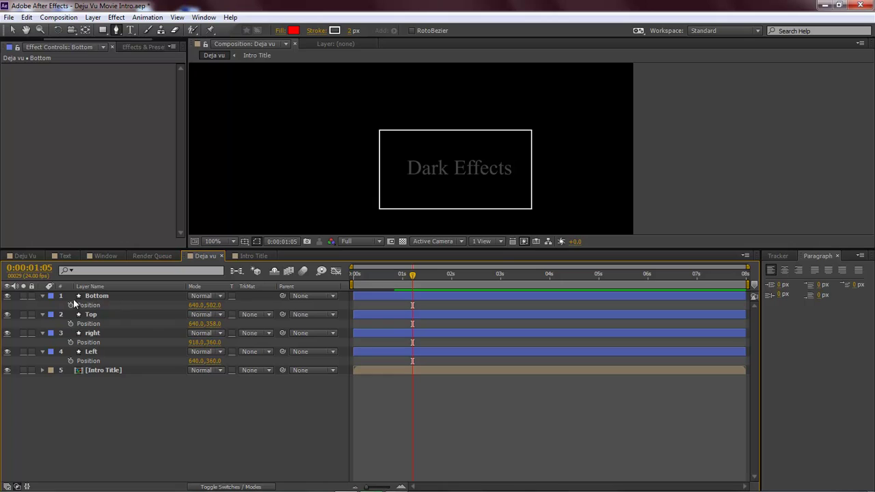
left_click_drag(412, 275, 404, 275)
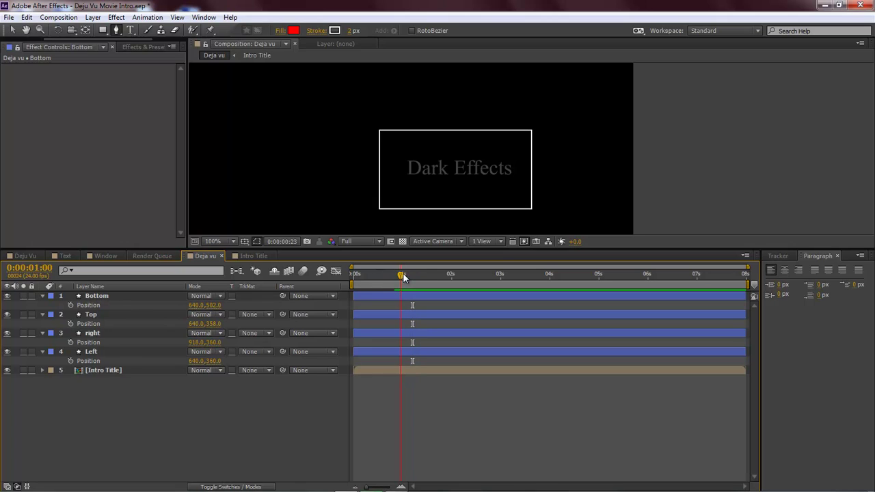
left_click(90, 352)
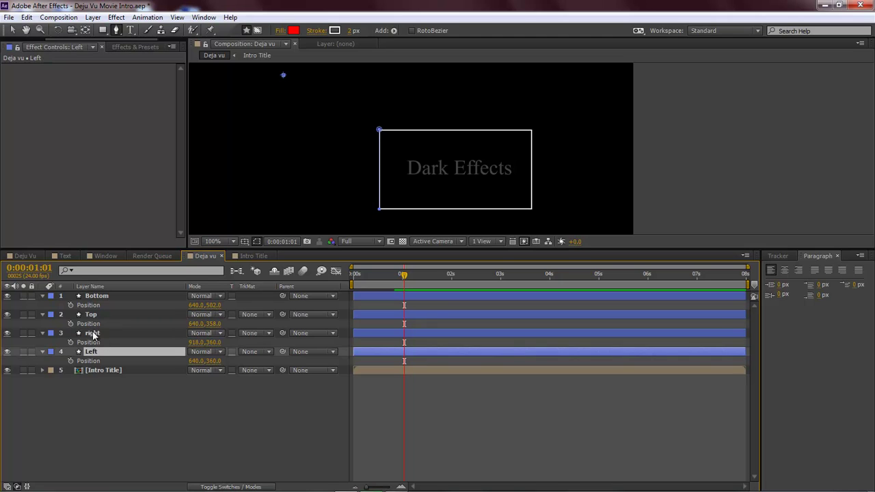
left_click(92, 334)
left_click_drag(92, 335, 94, 298)
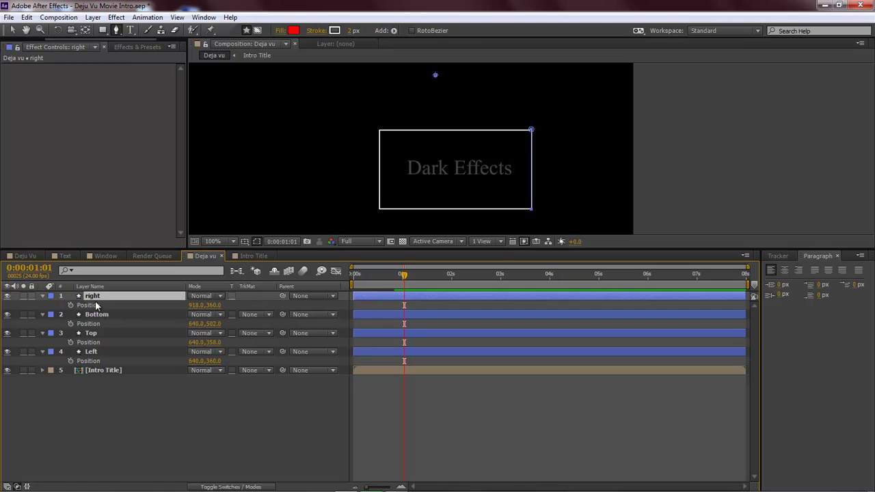
left_click(97, 316)
left_click_drag(97, 354, 94, 331)
left_click(92, 354)
left_click(92, 296)
Keyframe the right line's Position, offset slightly right and retimed later, then preview the slide
left_click(70, 305)
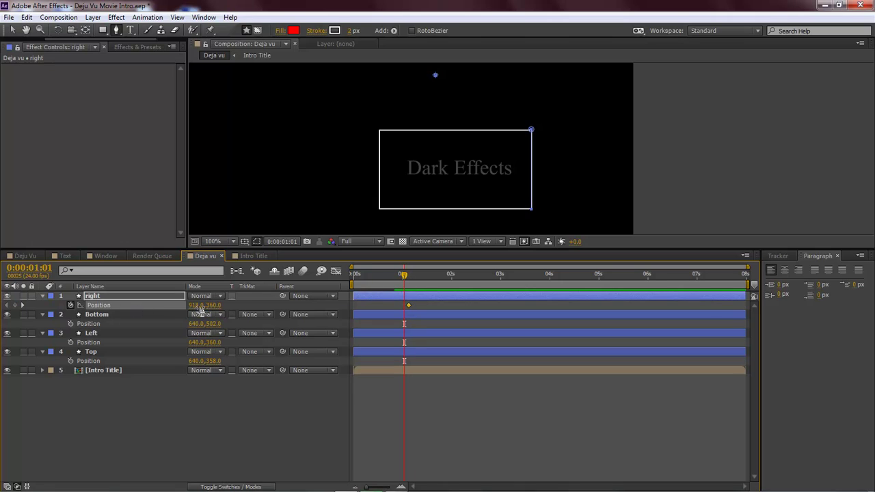
left_click_drag(196, 309, 202, 305)
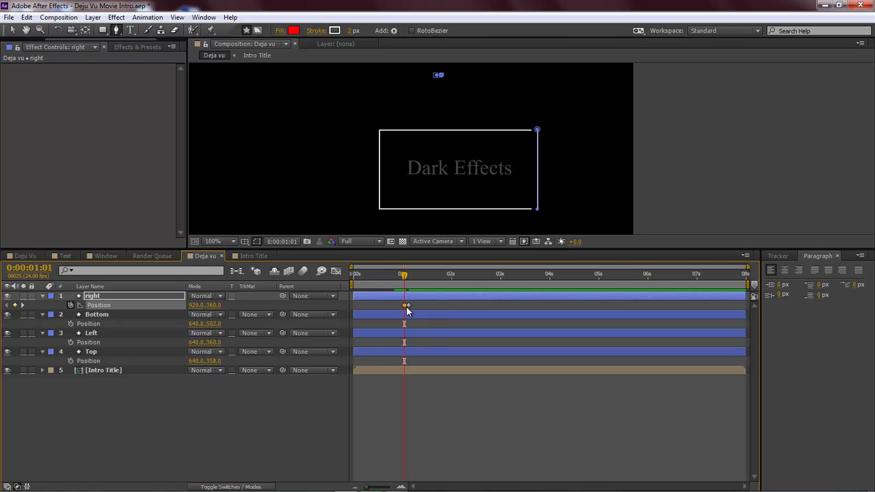
left_click_drag(406, 306, 413, 306)
mouse_move(404, 276)
left_mouse_down()
mouse_move(417, 284)
mouse_move(373, 283)
mouse_move(418, 283)
left_mouse_up()
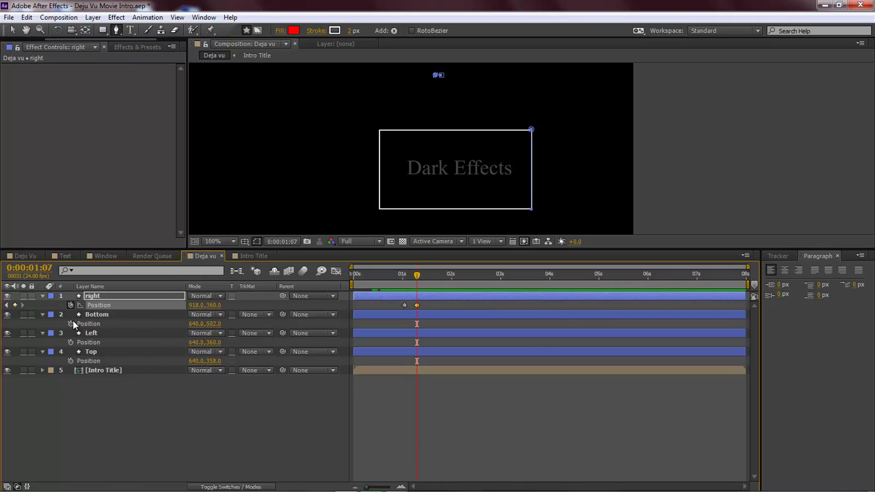
Add Position keyframes to Bottom, Left and Top, then select all four line layers
left_click(72, 324)
left_click(71, 342)
left_click(70, 361)
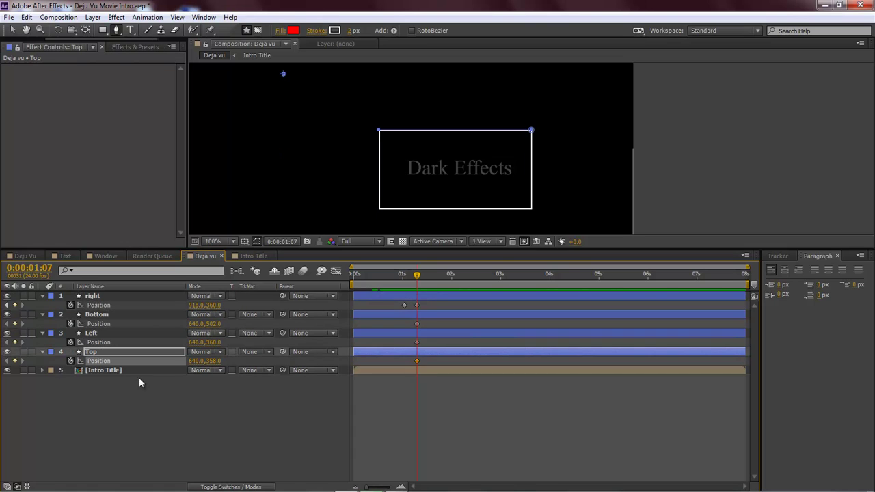
left_click(422, 324)
left_click(417, 324)
left_click(94, 297)
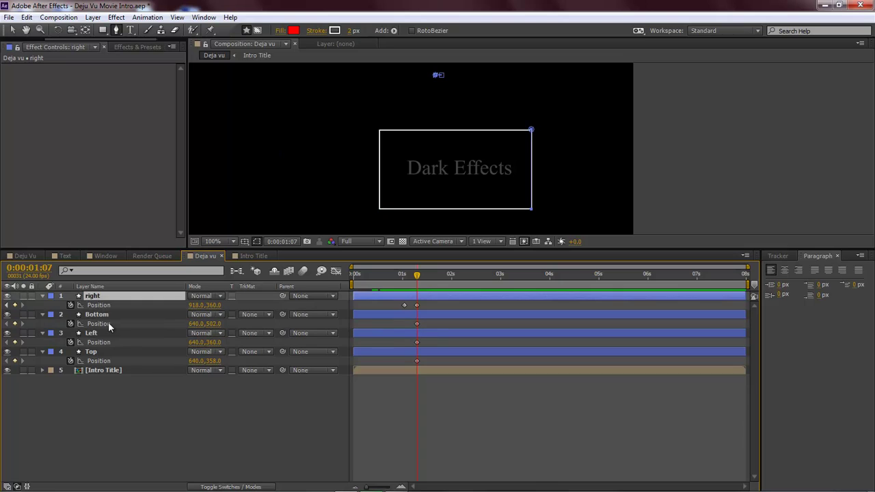
left_click(93, 354, "shift")
At 0:00:01:07, set all four lines' Opacity to 0% and keyframe it
key("alt+shift+t")
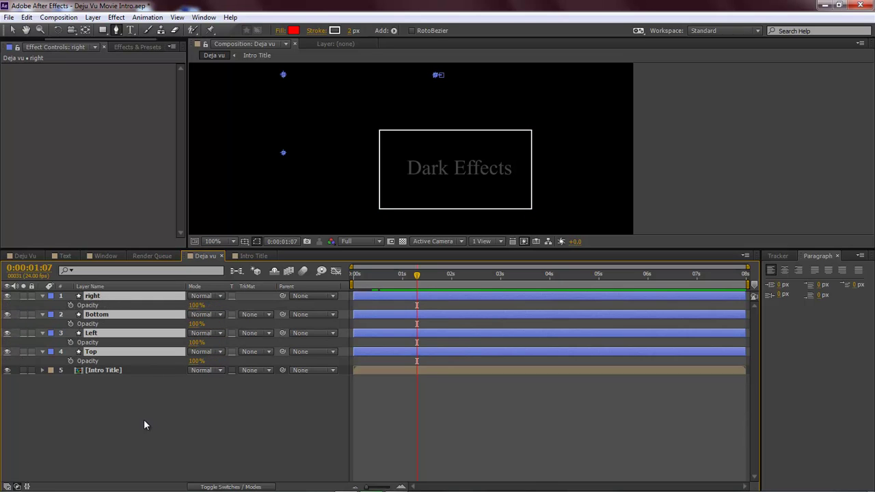
left_click(139, 420)
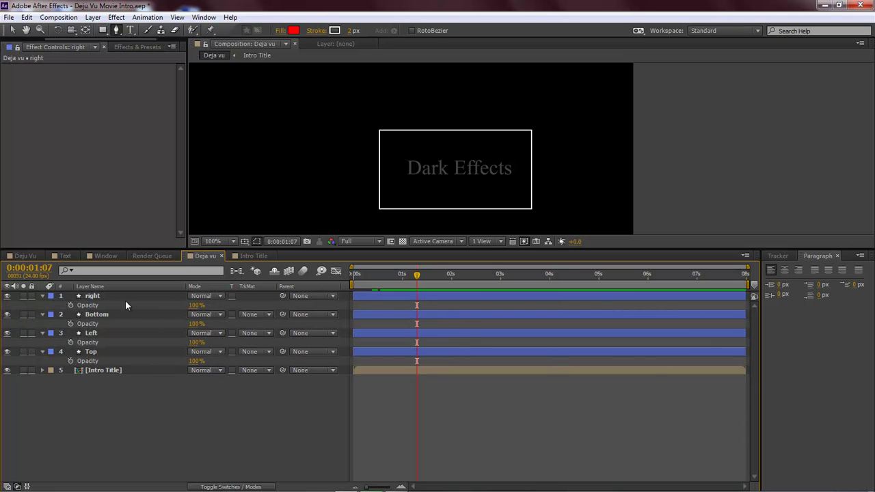
left_click(196, 305)
key("Tab")
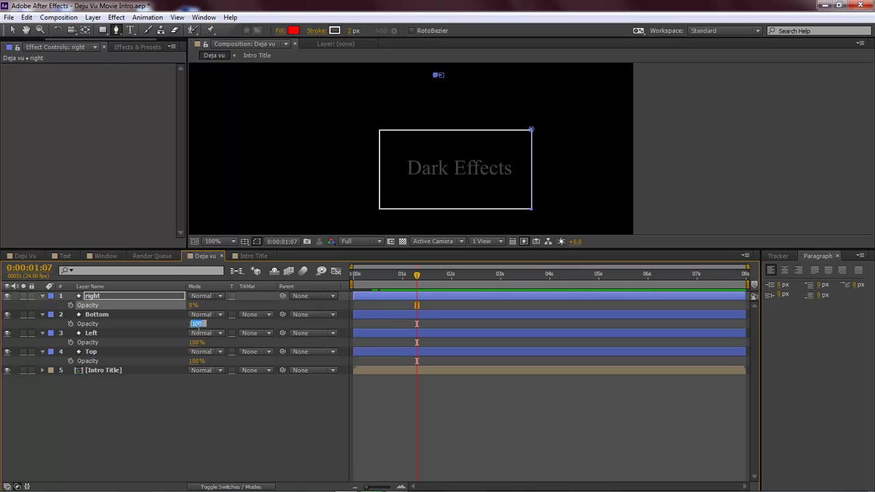
type("0")
key("Tab")
type("0")
key("Tab")
type("0")
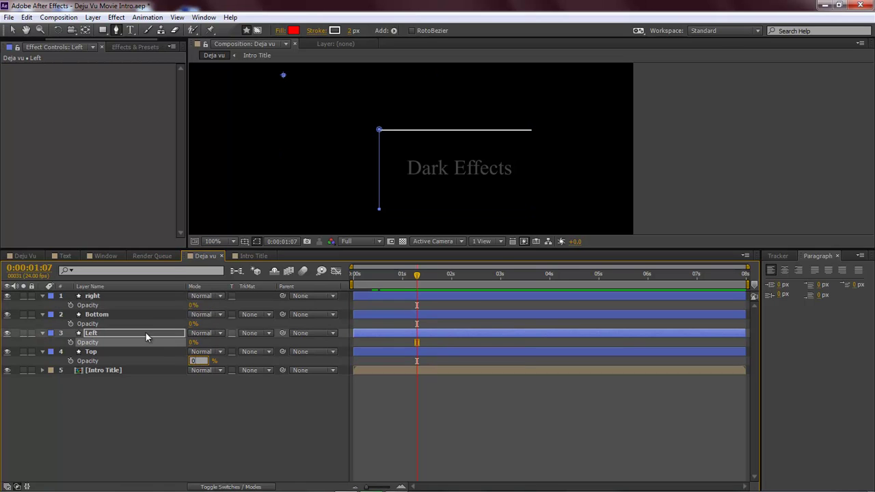
left_click(71, 305)
left_click(71, 324)
left_click(71, 341)
left_click(71, 360)
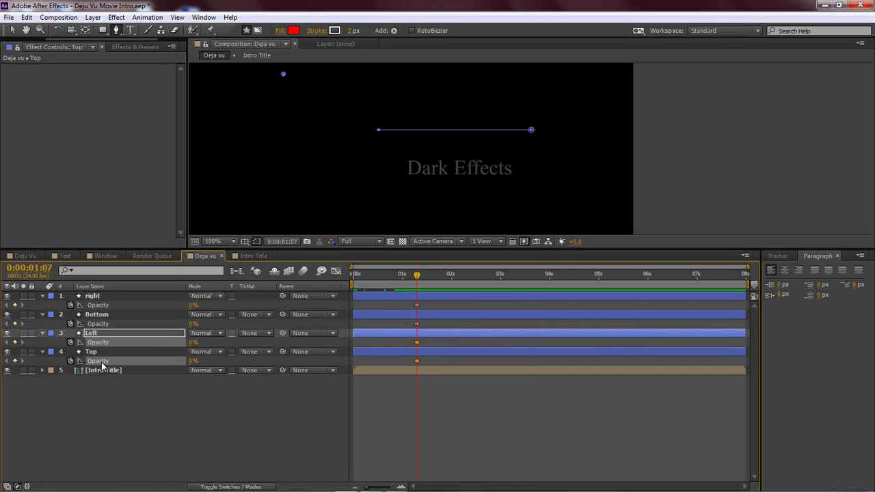
left_click(101, 363)
At 0:00:01:10, set right, Bottom, Left and Top Opacity to 75%
left_click_drag(417, 277, 423, 277)
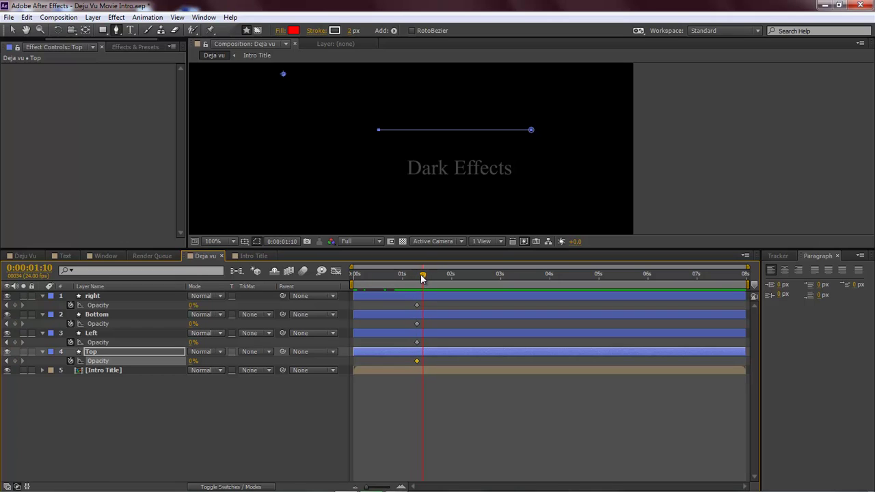
left_click(194, 305)
type("75")
key("Return")
key("ctrl+Down")
key("ctrl+v")
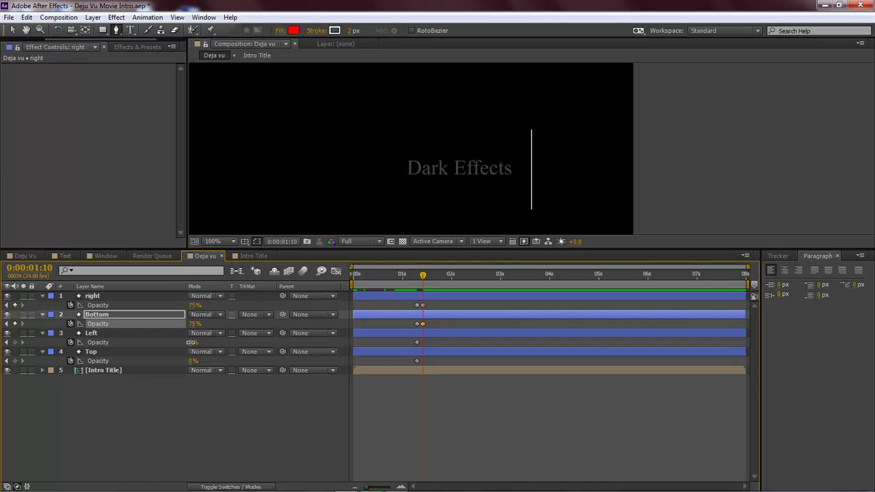
key("ctrl+Down")
key("ctrl+v")
key("ctrl+Down")
key("ctrl+v")
left_click(201, 395)
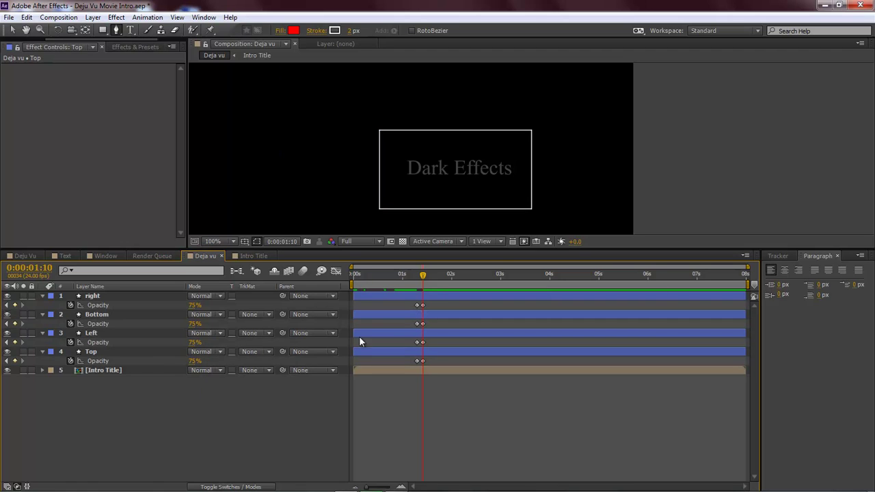
Delay the Bottom line's fade by two frames and preview the staggered box fade
left_click_drag(424, 277, 419, 280)
left_click_drag(417, 324, 445, 361)
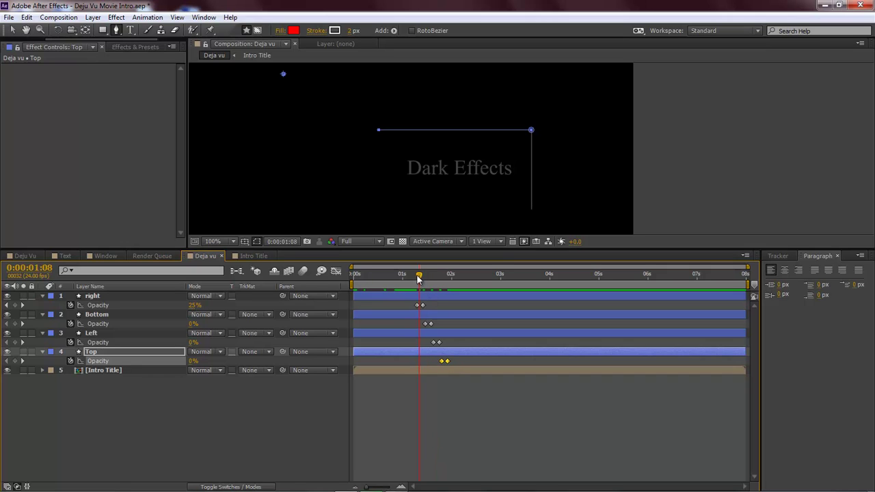
left_click_drag(418, 277, 450, 269)
left_click(313, 408)
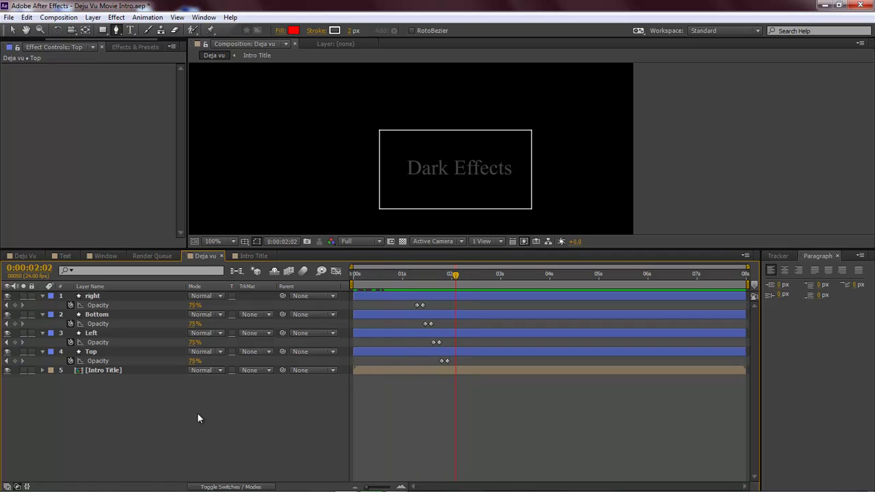
Collapse the right, Bottom, Left and Top layers and select all four
left_click(43, 295)
left_click(42, 305)
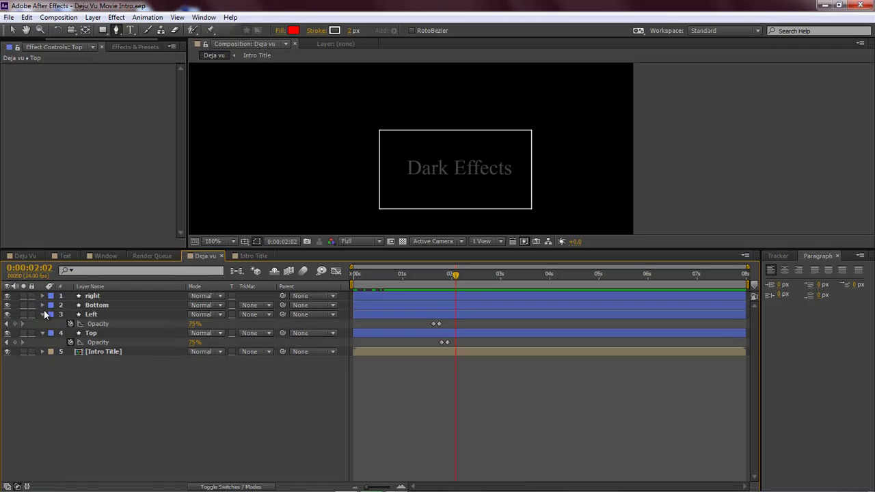
left_click(43, 315)
left_click(43, 324)
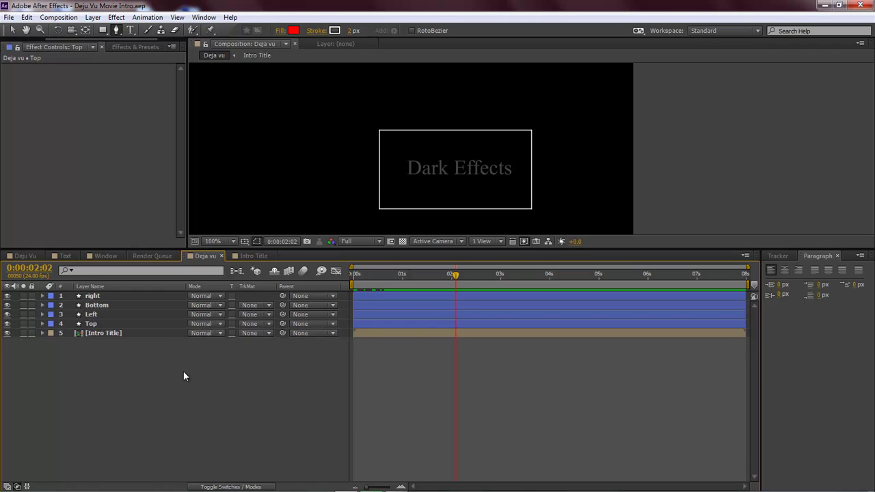
left_click(94, 296)
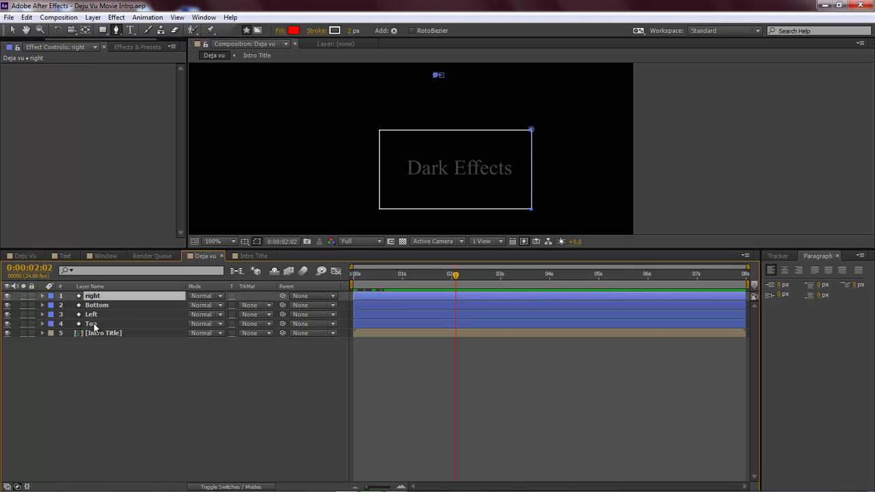
left_click(96, 324, "shift")
Pre-compose the four line layers into a new 'Box' comp and return to Deja vu
right_click(130, 311)
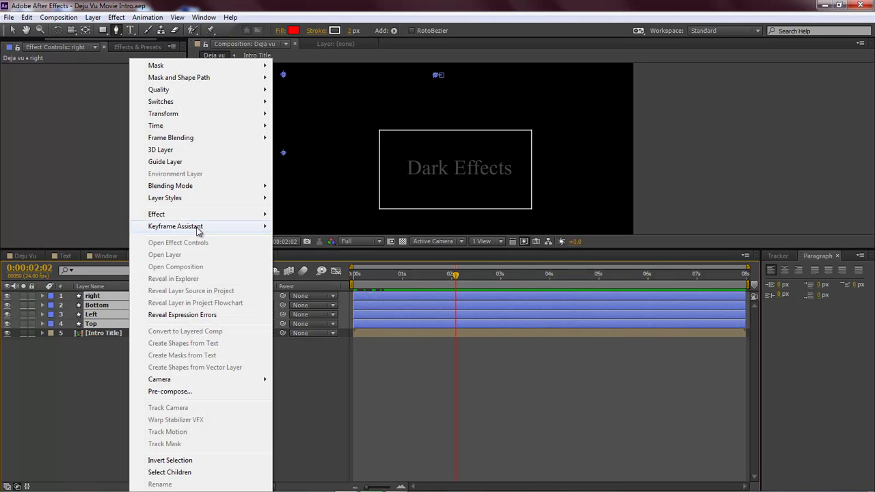
left_click(189, 390)
type("Box")
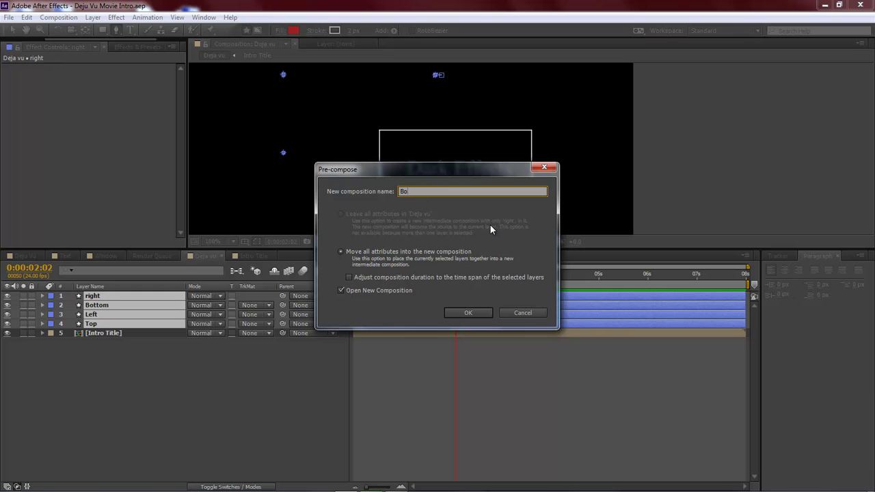
left_click(468, 312)
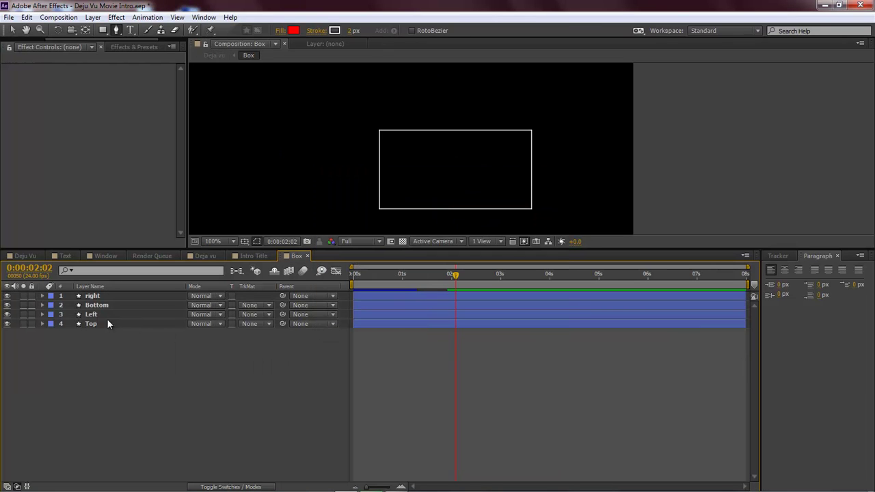
left_click(254, 256)
left_click(207, 256)
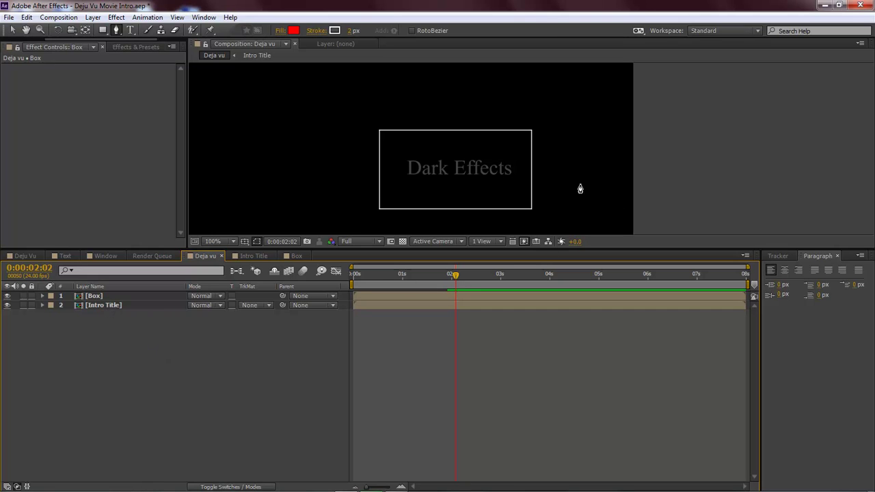
Set the viewer to 50% and enlarge the composition panel to frame the whole comp
left_click(231, 240)
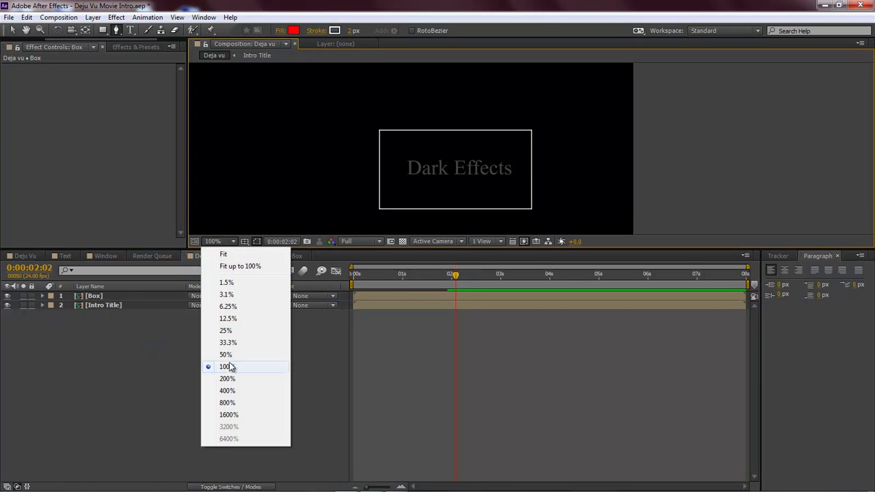
left_click(225, 352)
left_click(12, 30)
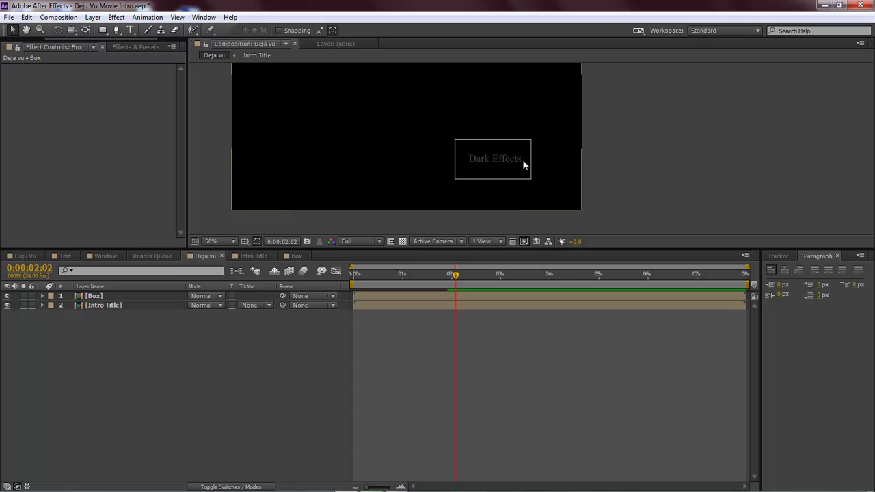
key("h")
left_click_drag(355, 125, 426, 155)
scroll(475, 157, "up", 2)
scroll(475, 156, "down", 4)
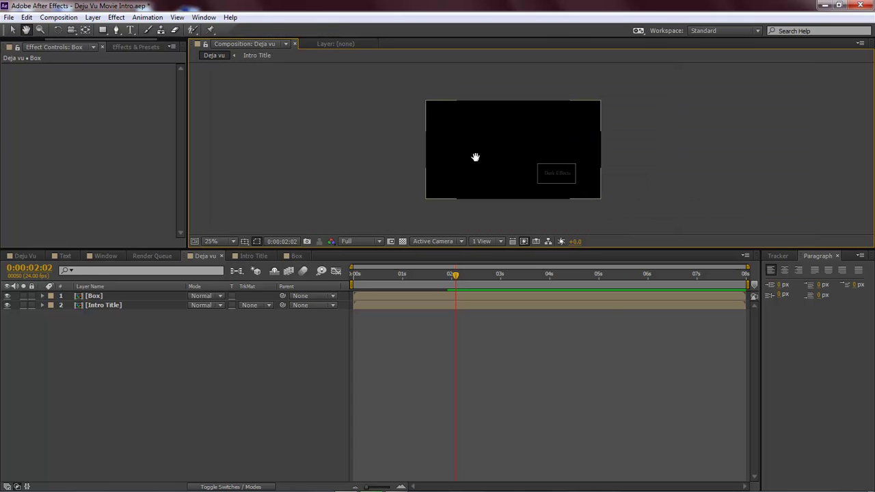
left_click_drag(469, 252, 470, 346)
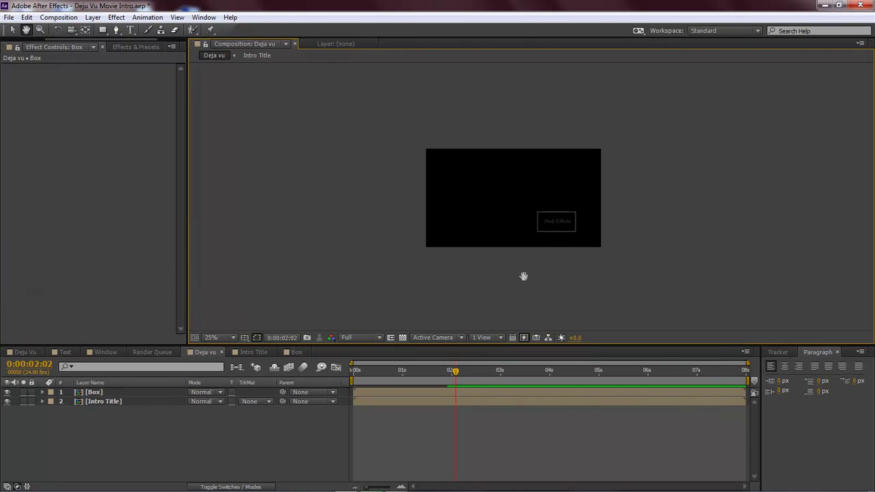
scroll(525, 275, "up", 2)
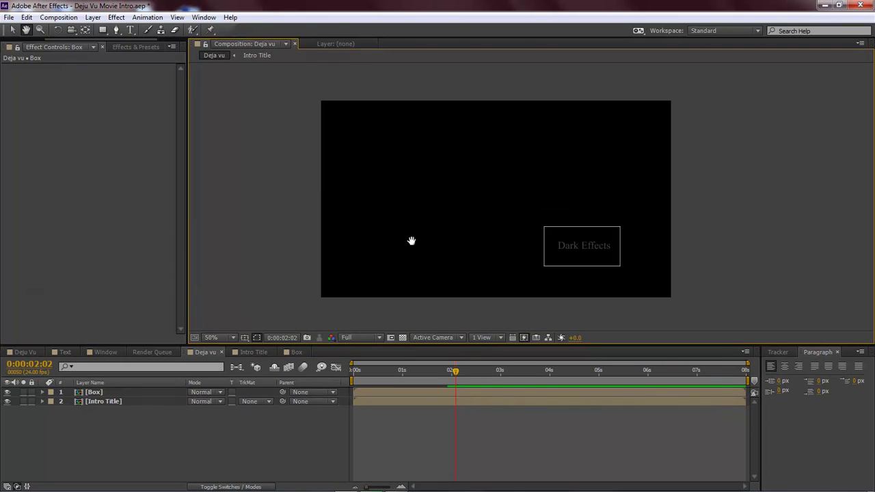
key("v")
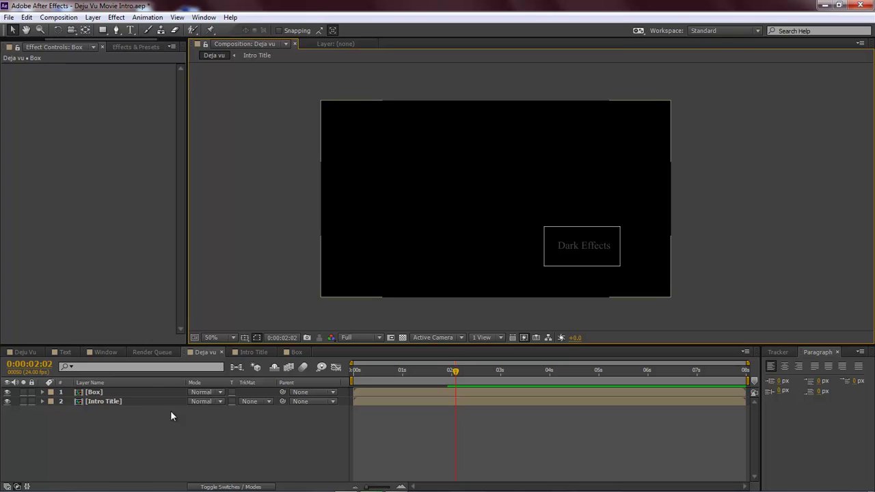
Give Box and Intro Title starting Position keyframes at 640,360 around 0:00:02:02
left_click(90, 392)
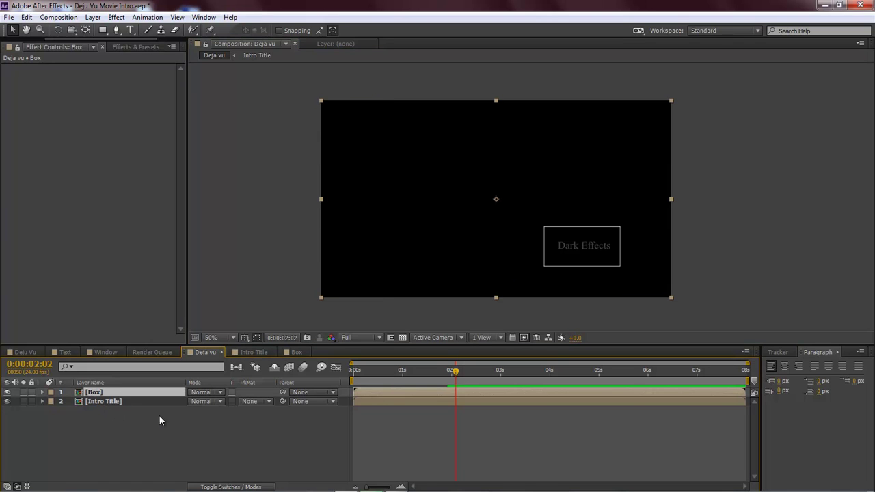
left_click(106, 402, "shift")
key("p")
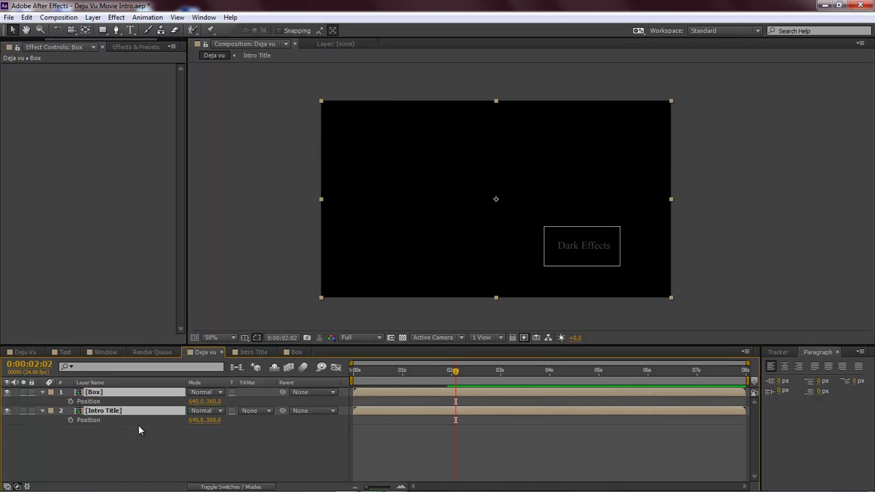
left_click_drag(191, 402, 192, 426)
key("alt+shift+p")
left_click(475, 371)
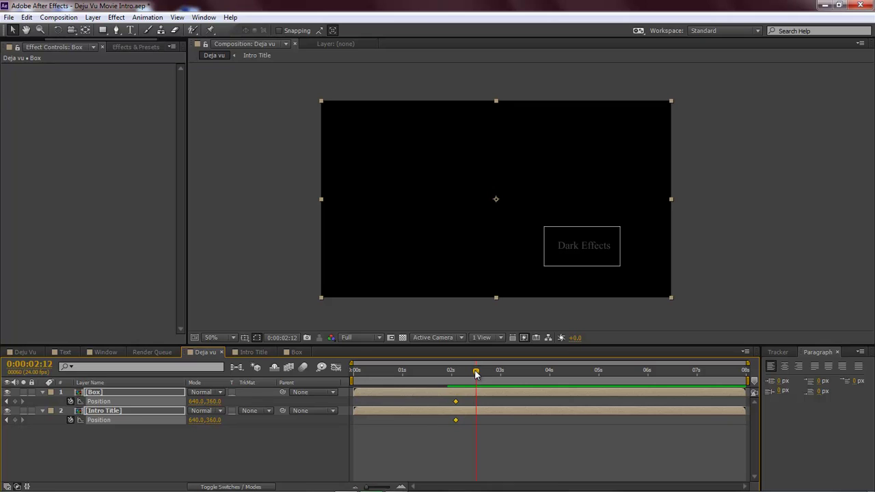
left_click_drag(474, 373, 469, 373)
left_click(15, 401)
left_click(15, 419)
left_click(15, 401)
Move Box and Intro Title up to 733,32 around 0:00:02:16, preview the motion, and save
left_click_drag(470, 375, 483, 375)
left_click_drag(197, 403, 68, 401)
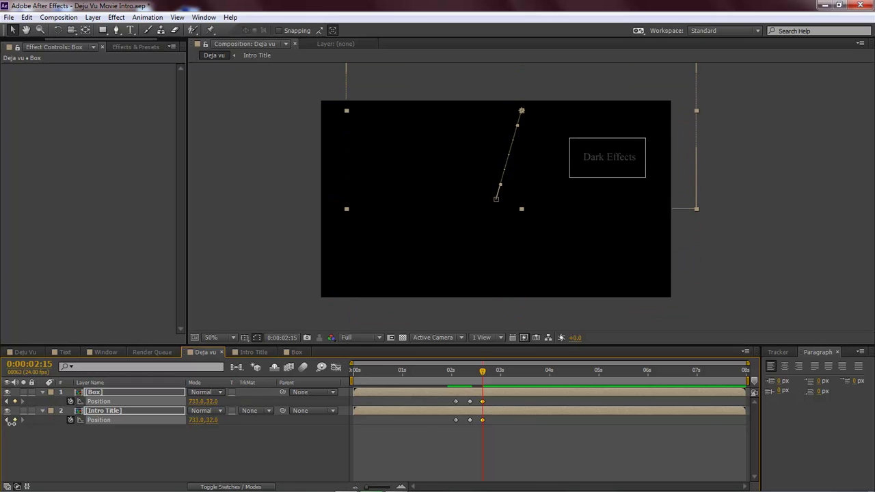
mouse_move(11, 422)
left_mouse_down()
mouse_move(19, 423)
mouse_move(10, 422)
left_mouse_up()
left_click(483, 453)
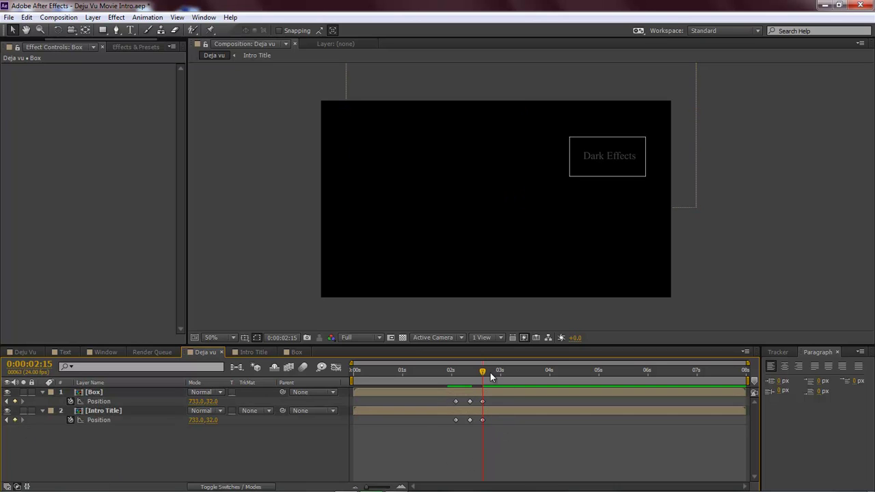
left_click_drag(490, 373, 436, 372)
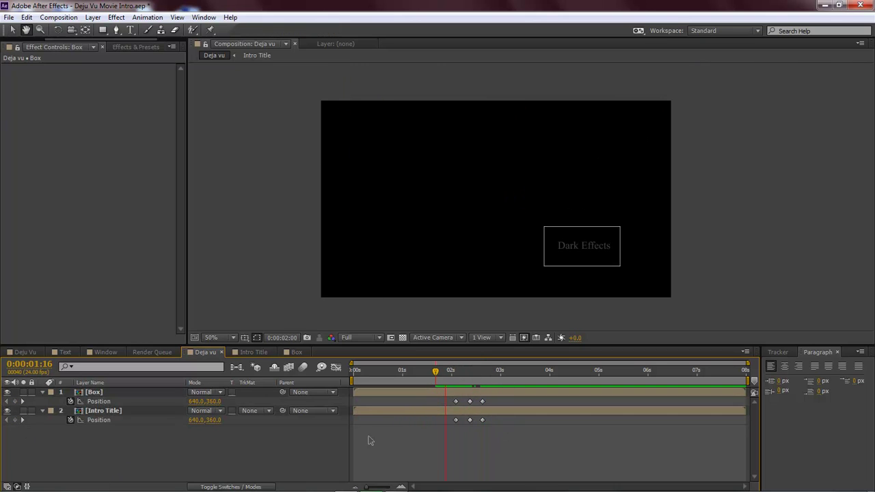
key("space")
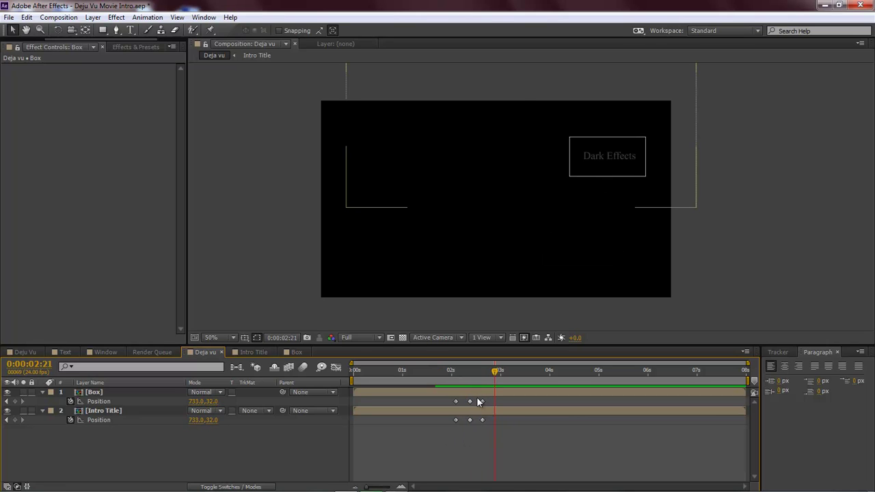
left_click_drag(477, 395, 508, 404)
key("ctrl+z")
left_click(492, 427)
left_click(324, 441)
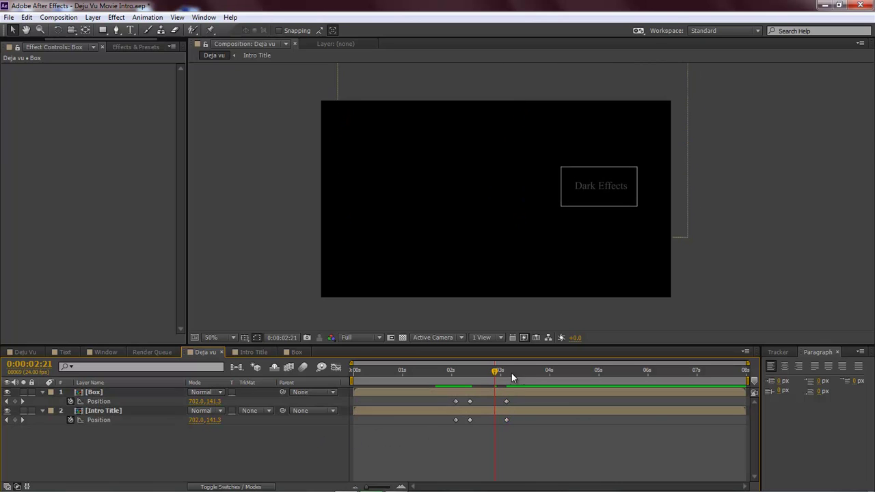
left_click_drag(512, 374, 436, 373)
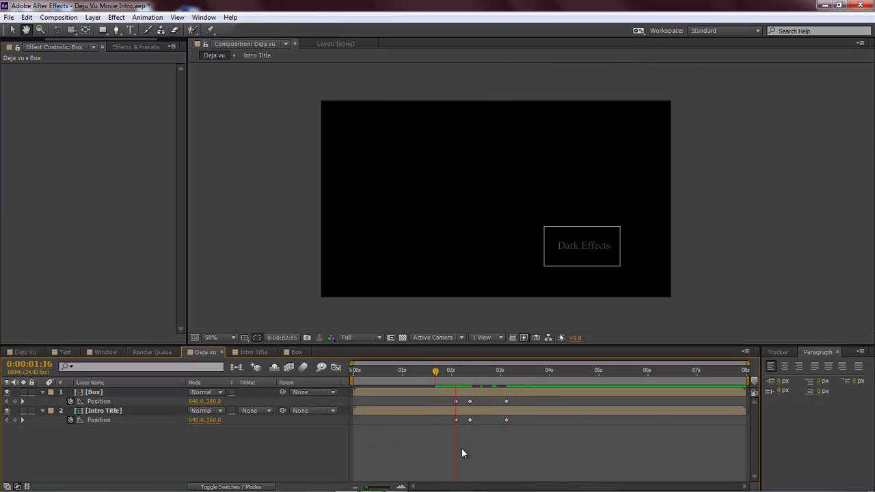
key("ctrl+s")
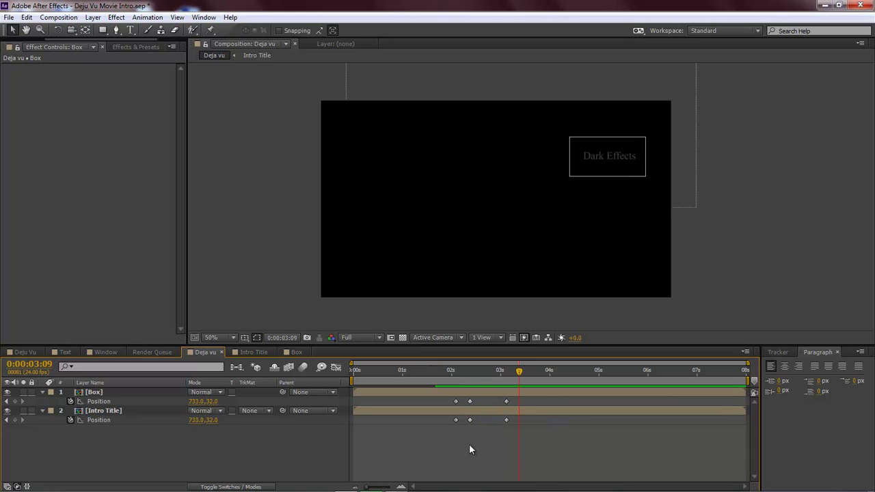
Move the Deja vu playhead back to 0:00:02:13
double_click(100, 412)
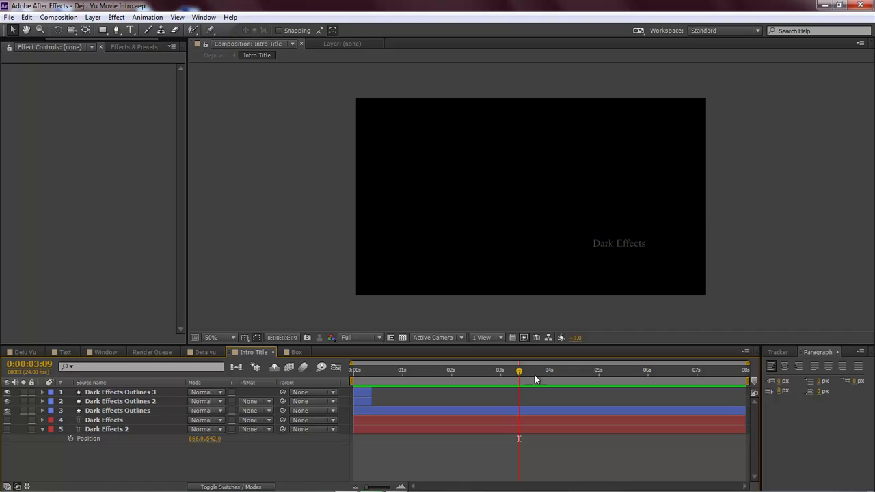
left_click(206, 352)
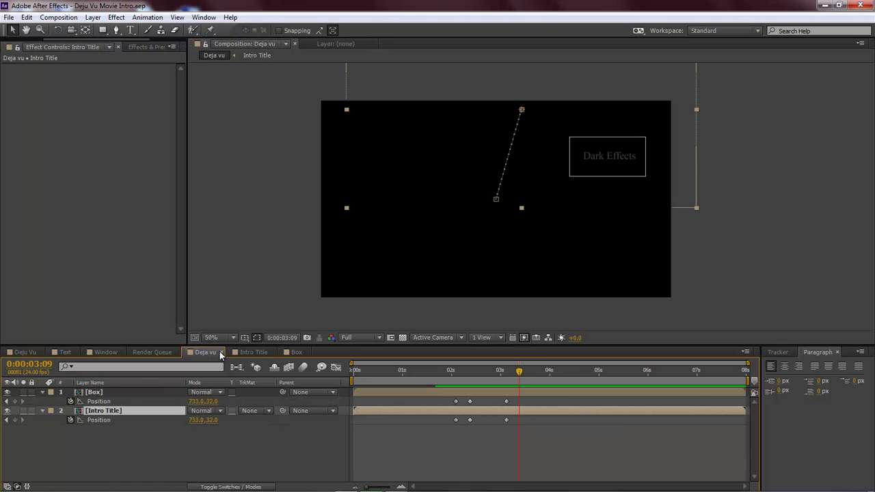
left_click_drag(518, 373, 478, 375)
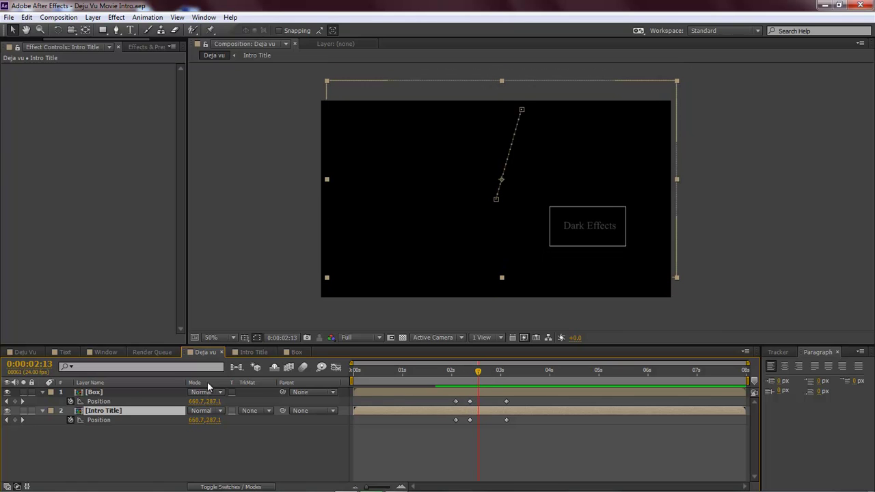
In Intro Title, trim Dark Effects Outlines to end and Dark Effects 2 to start at 2:13
left_click(242, 351)
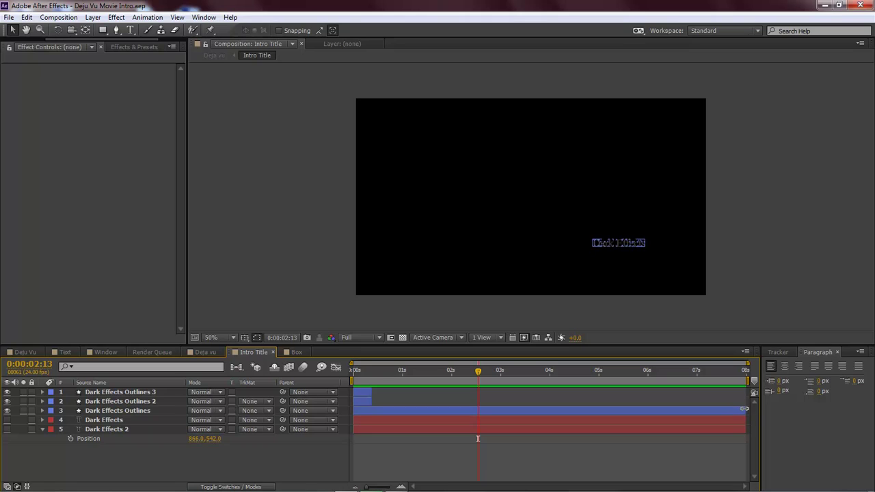
left_click_drag(729, 411, 480, 410)
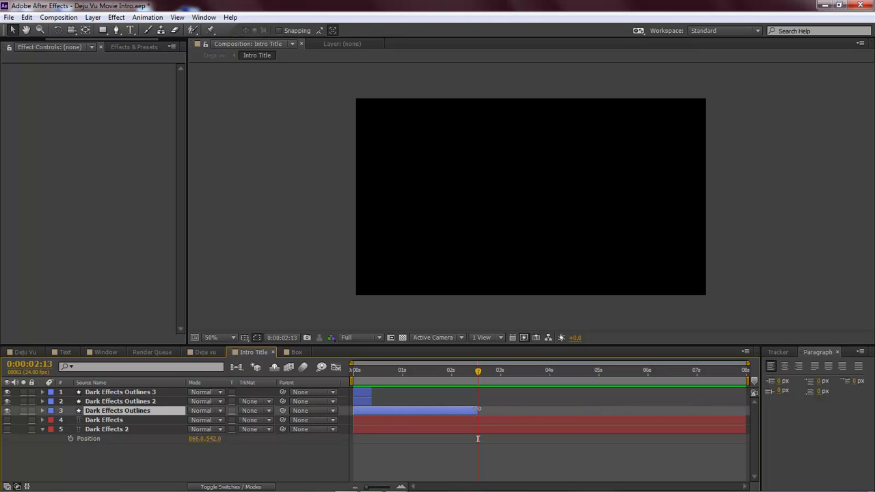
left_click(112, 429)
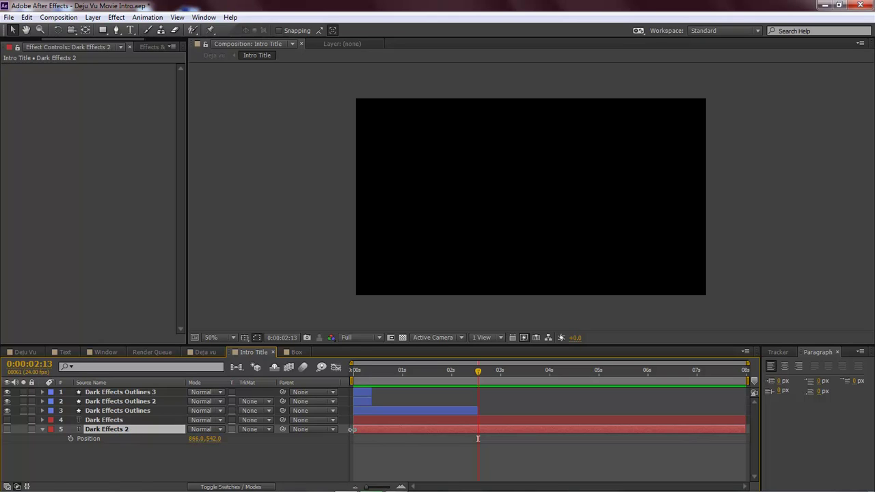
left_click_drag(352, 429, 481, 430)
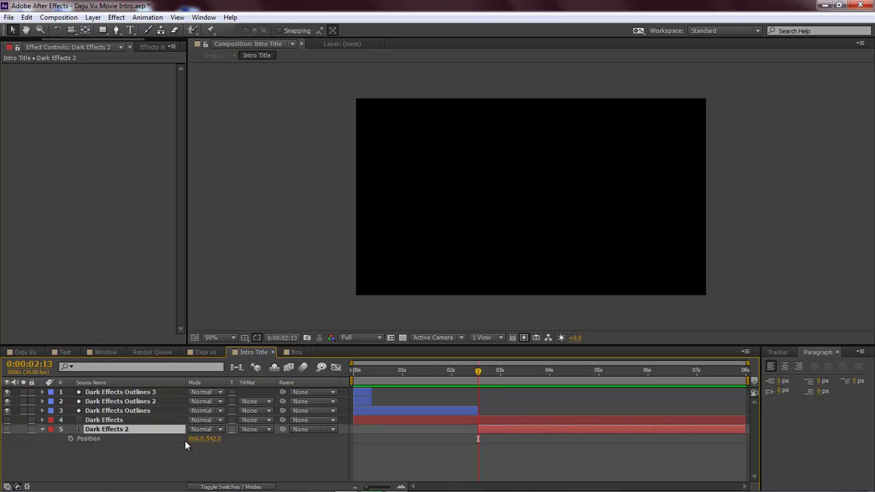
Rename the copied title layer to 'w' and turn its visibility on
key("Return")
type("wayne")
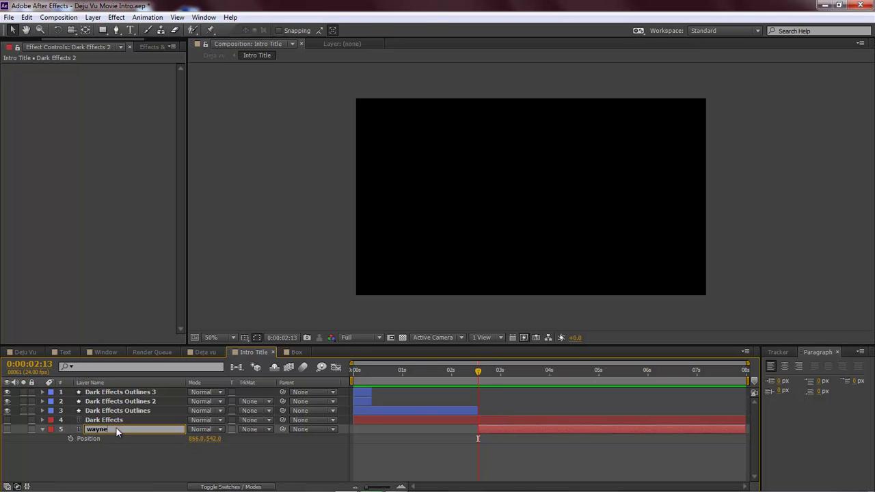
key("Return")
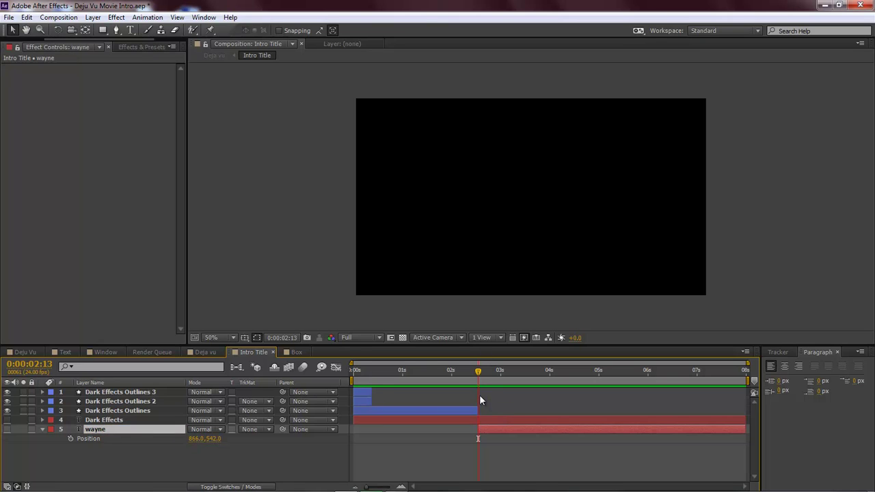
left_click(7, 429)
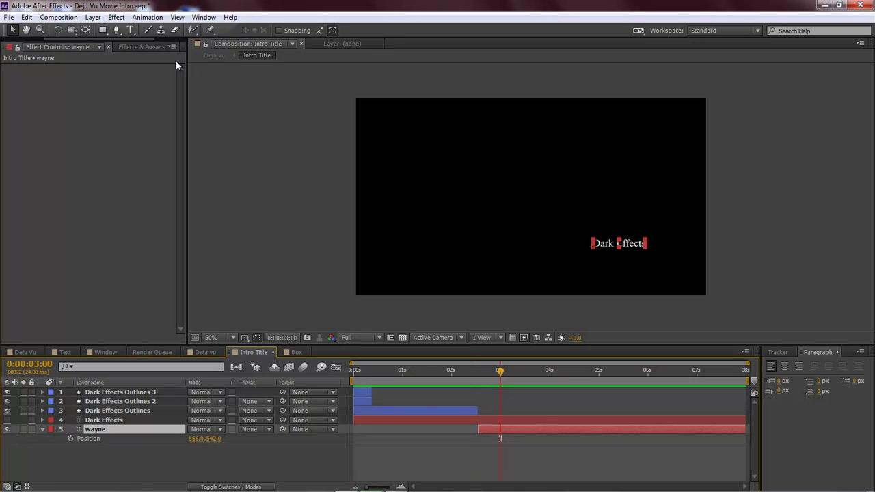
Replace the 'Dark Effects' text with the presenter's name and expand the layer's properties
left_click(130, 30)
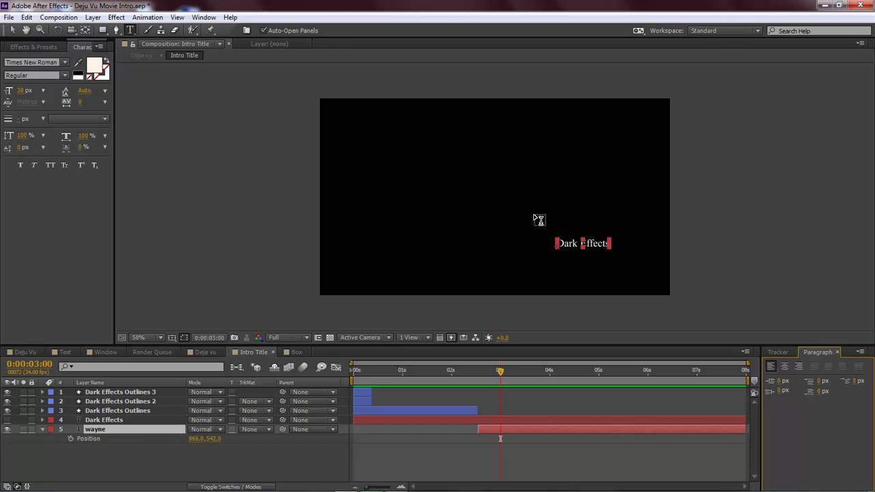
left_click_drag(557, 243, 621, 242)
type("Wa")
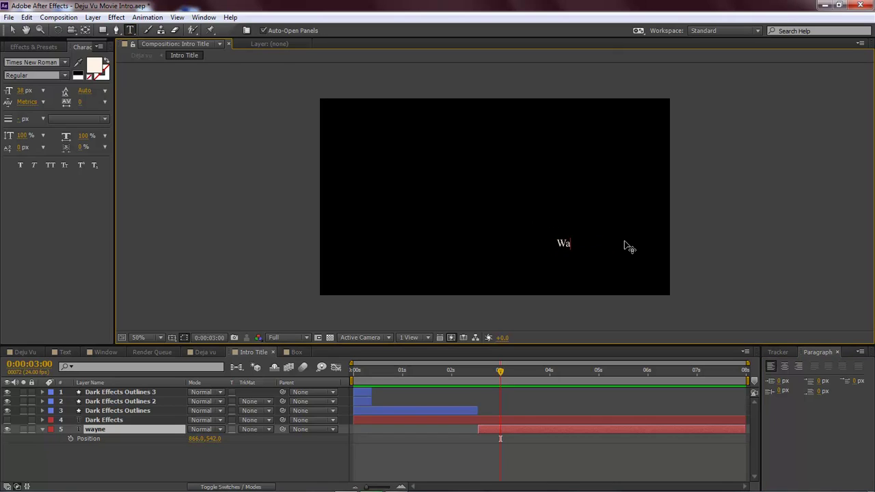
type("yne Barron")
left_click_drag(500, 373, 484, 373)
key("Return")
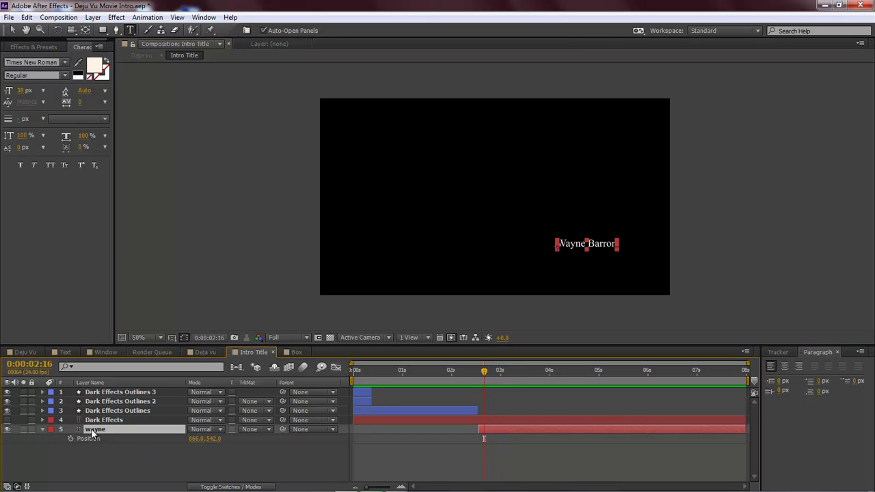
left_click(43, 429)
left_click(42, 429)
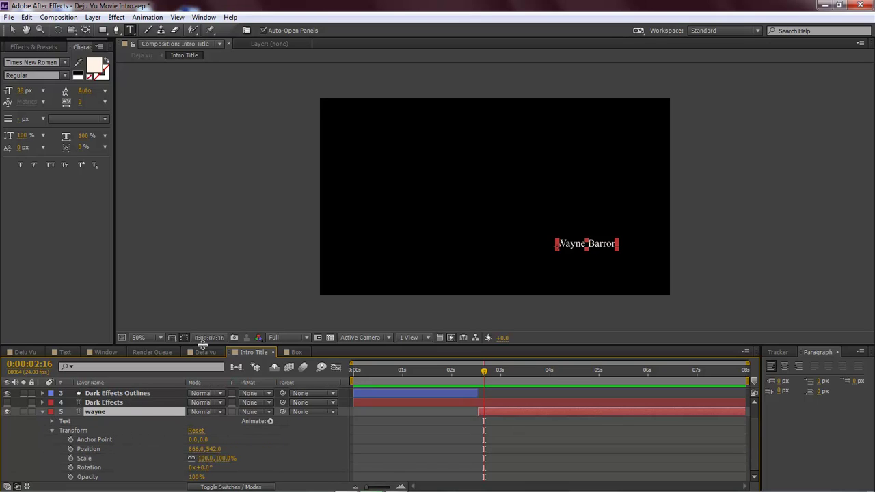
Add a Character Offset animator to the name layer, keyed at 50 at 2:16
left_click_drag(202, 345, 202, 312)
left_click(270, 406)
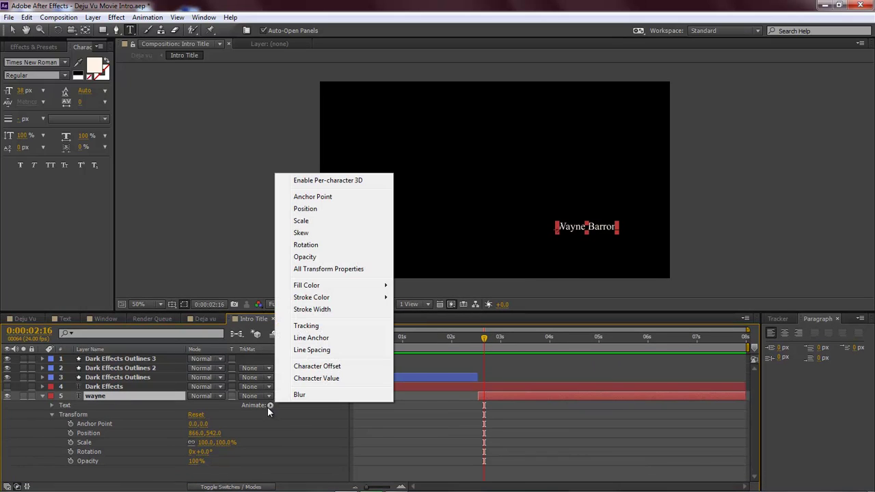
left_click(332, 370)
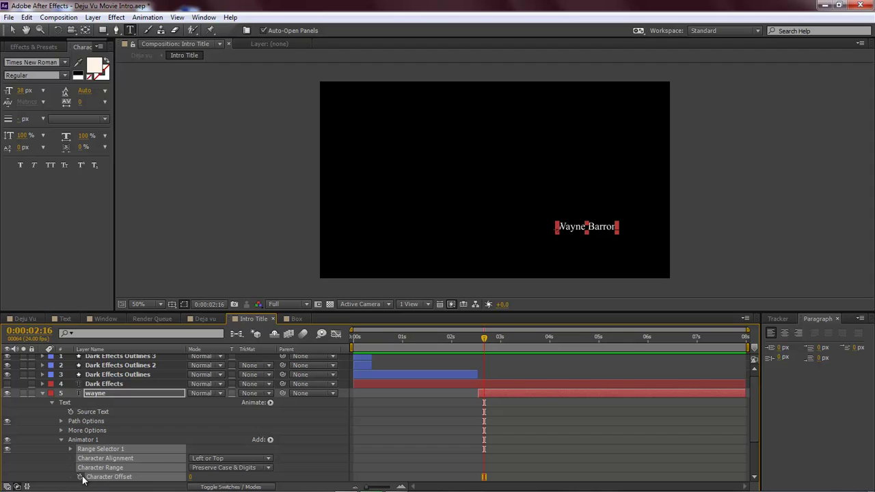
left_click(80, 478)
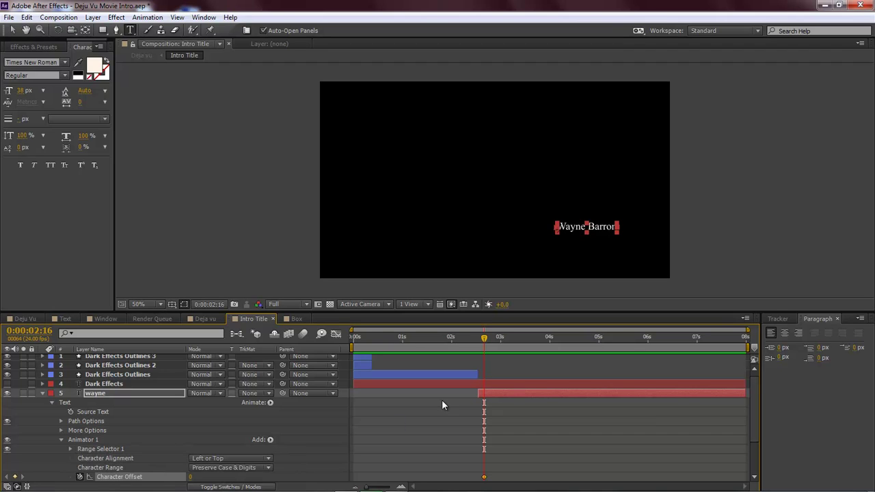
left_click(192, 477)
key("Return")
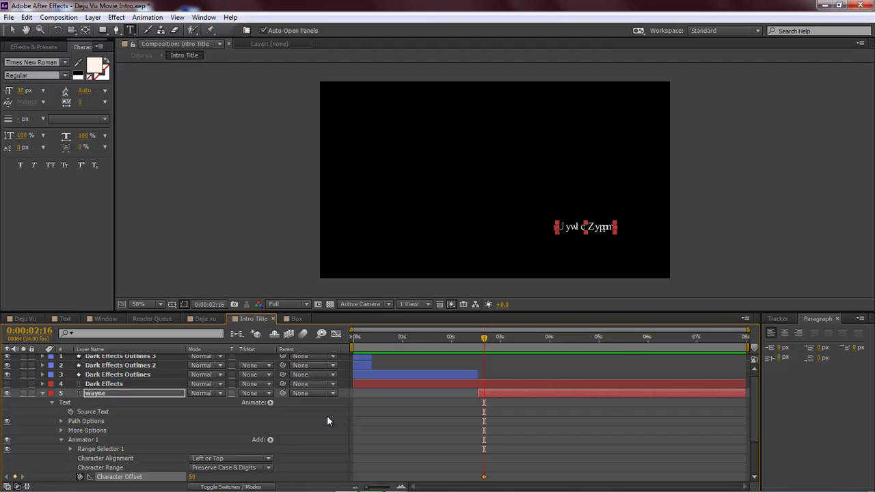
Set a Character Offset keyframe of 0 at 3:03 so the name resolves
left_click_drag(484, 340, 584, 338)
left_click(205, 318)
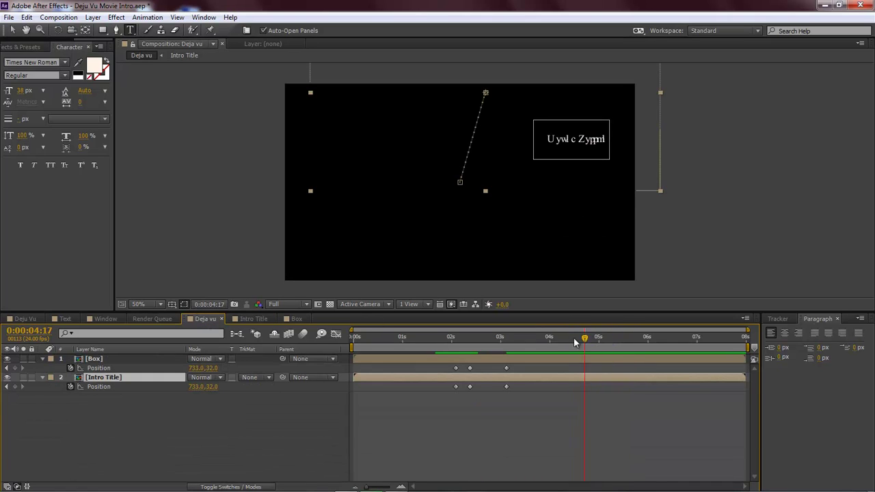
left_click_drag(574, 337, 504, 391)
mouse_move(504, 338)
left_mouse_down()
mouse_move(475, 339)
mouse_move(507, 344)
left_mouse_up()
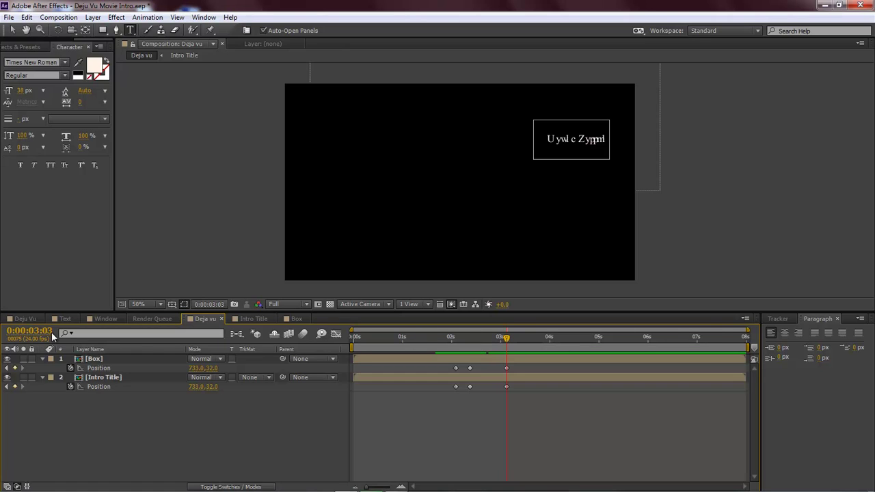
left_click(248, 319)
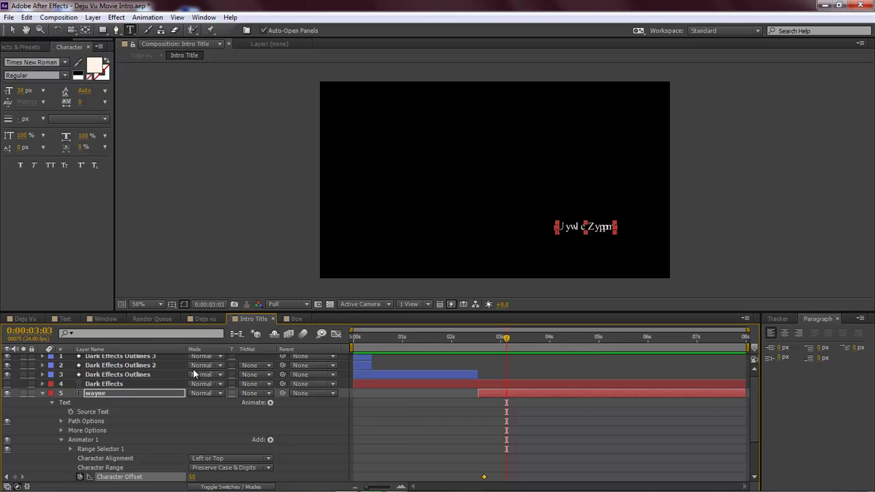
left_click(192, 477)
type("0")
key("Return")
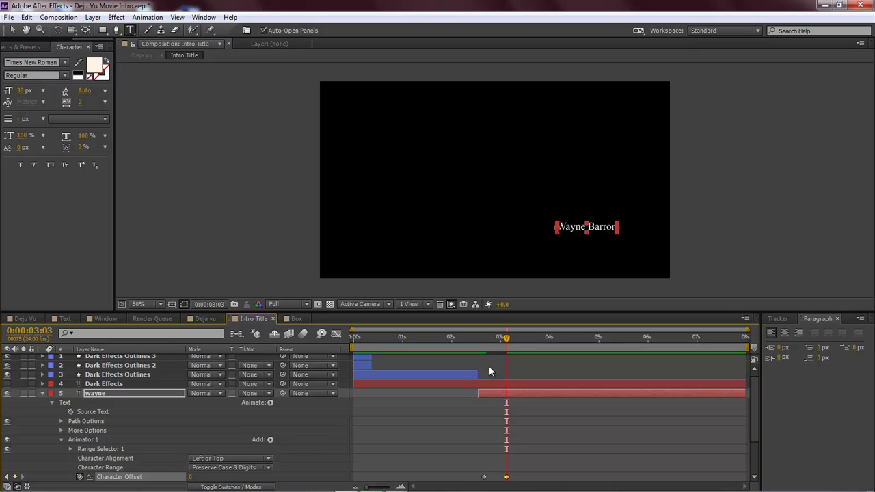
left_click(207, 319)
left_click(156, 318)
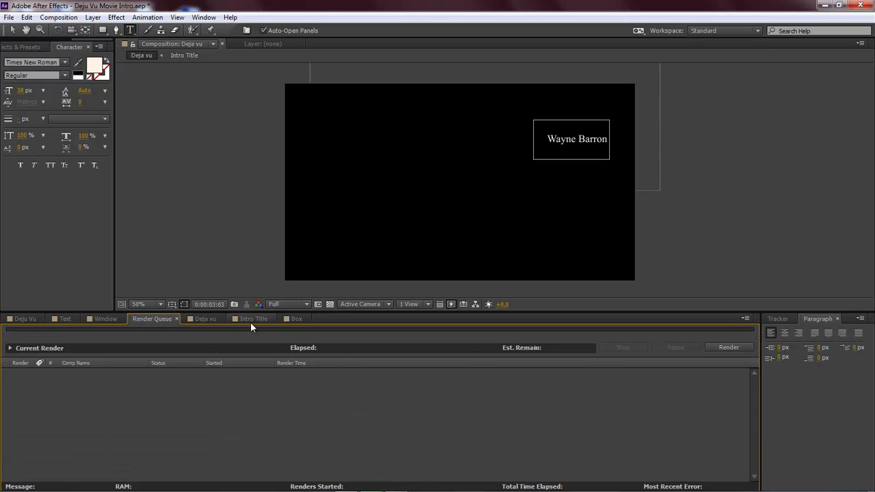
Keyframe the Box layer's Scale at 100% at 2:09 and 63% at 3:03
left_click(206, 318)
mouse_move(506, 338)
left_mouse_down()
mouse_move(456, 337)
mouse_move(517, 341)
left_mouse_up()
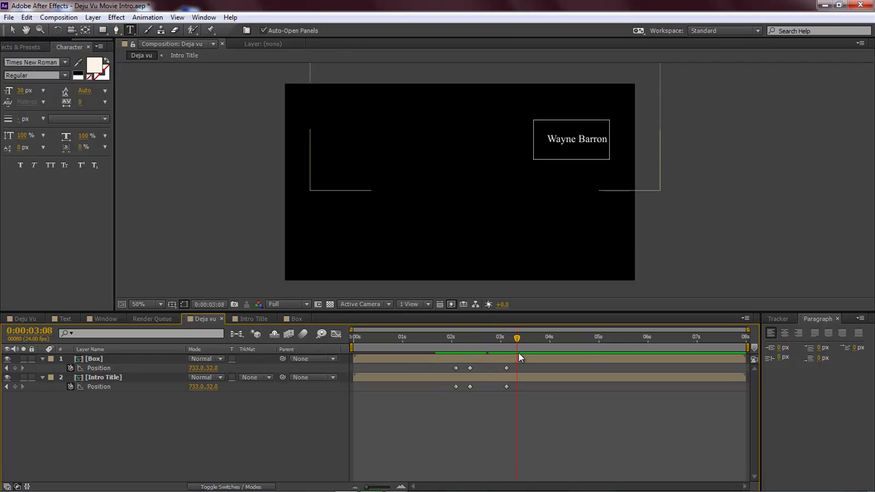
left_click_drag(517, 339, 515, 339)
left_click(101, 361)
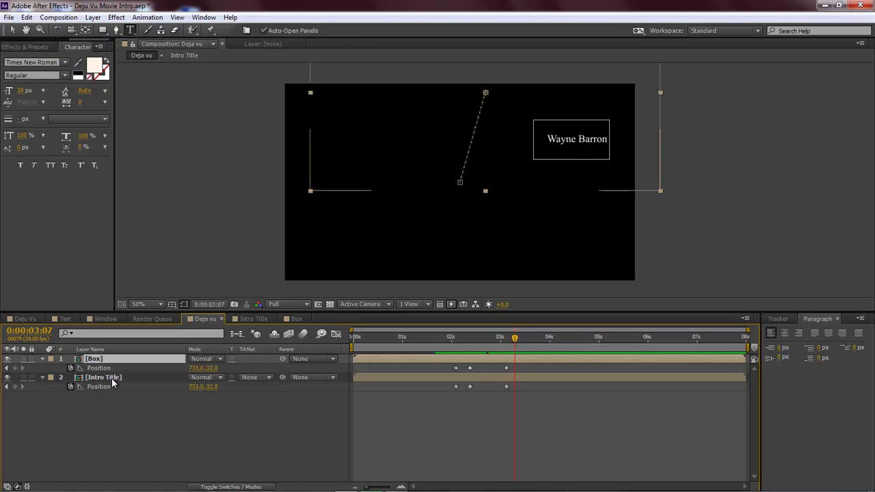
key("s")
left_click_drag(515, 343, 456, 346)
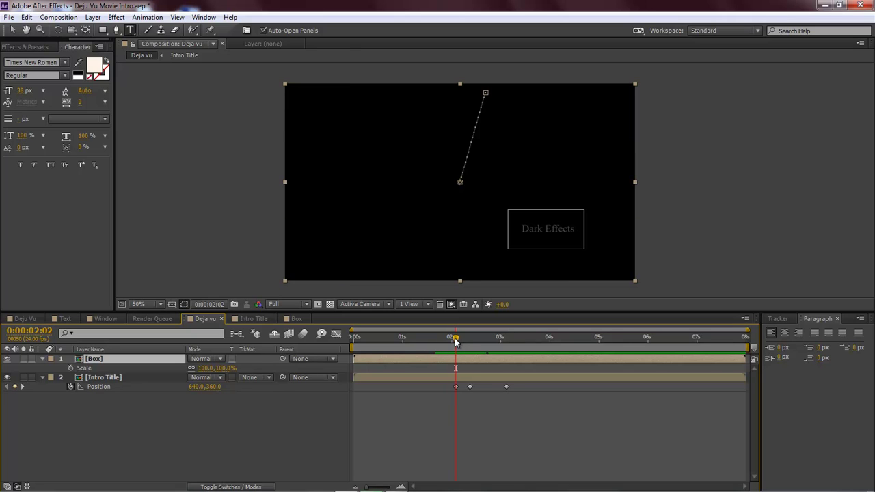
left_click_drag(457, 343, 507, 340)
left_click(70, 368)
key("F2")
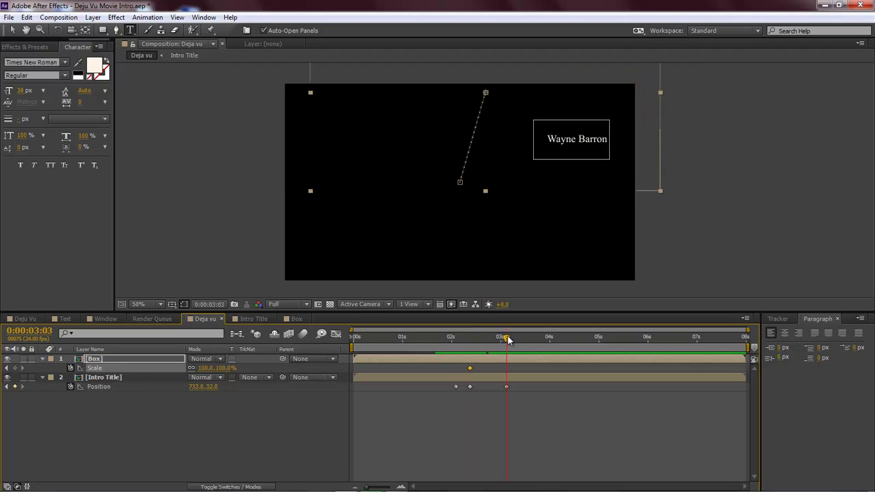
left_click_drag(206, 368, 182, 368)
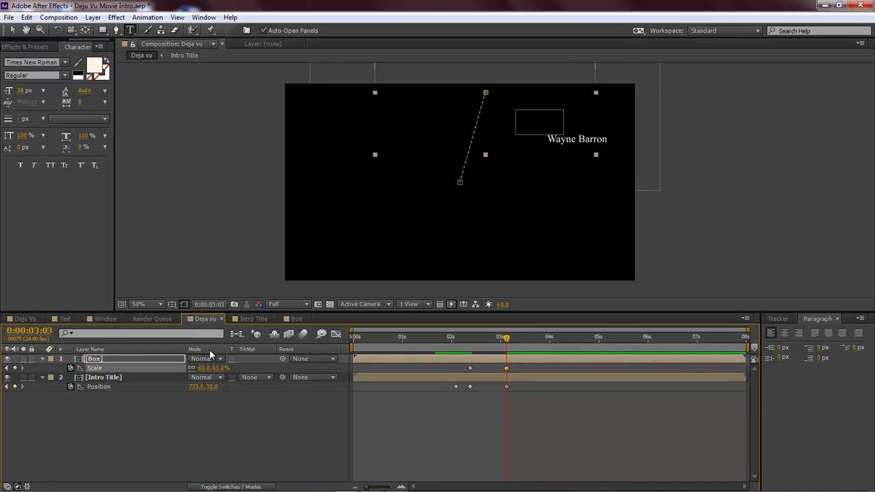
Set the Box layer's Position to 881,90 at 3:03 to frame the name
key("v")
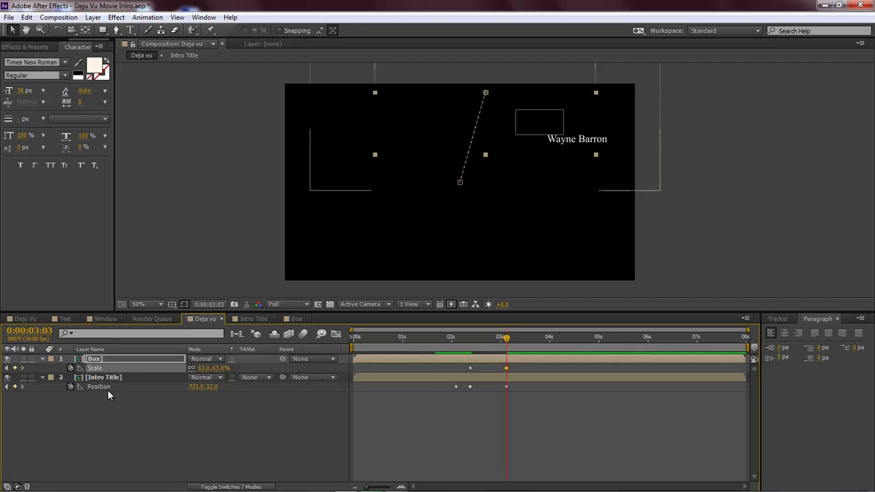
left_click(94, 360)
key("p")
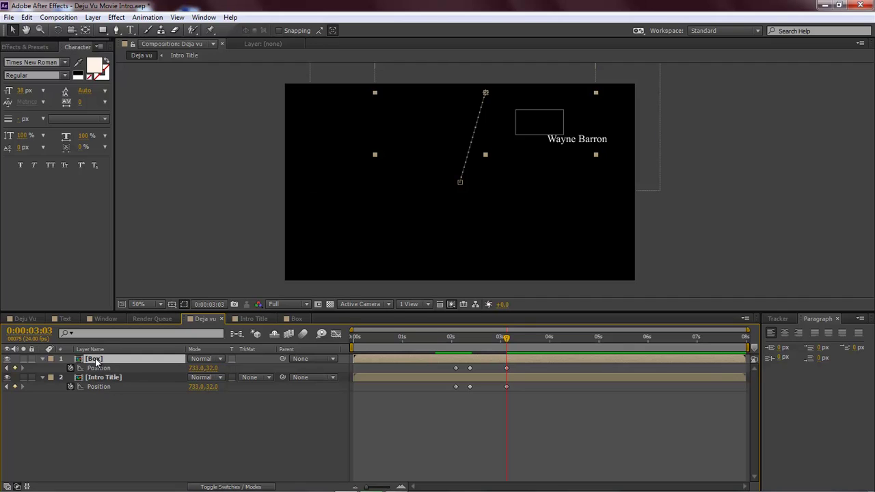
left_click_drag(196, 368, 273, 365)
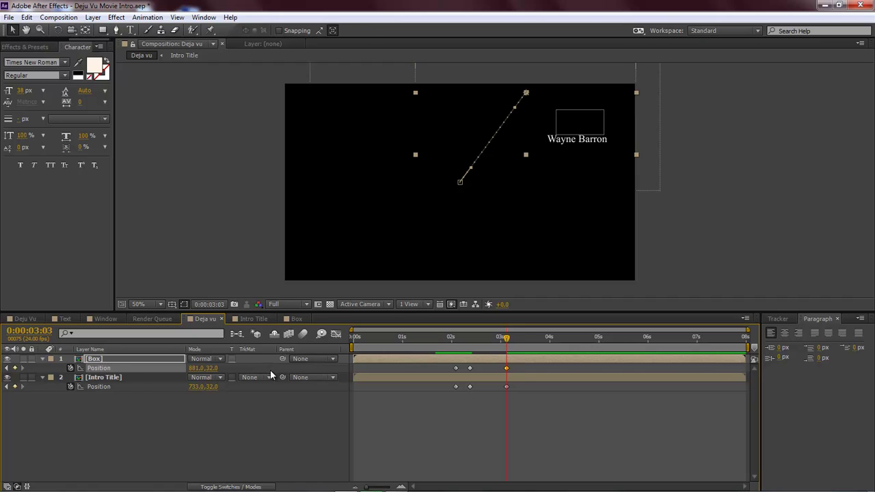
left_click_drag(212, 368, 242, 368)
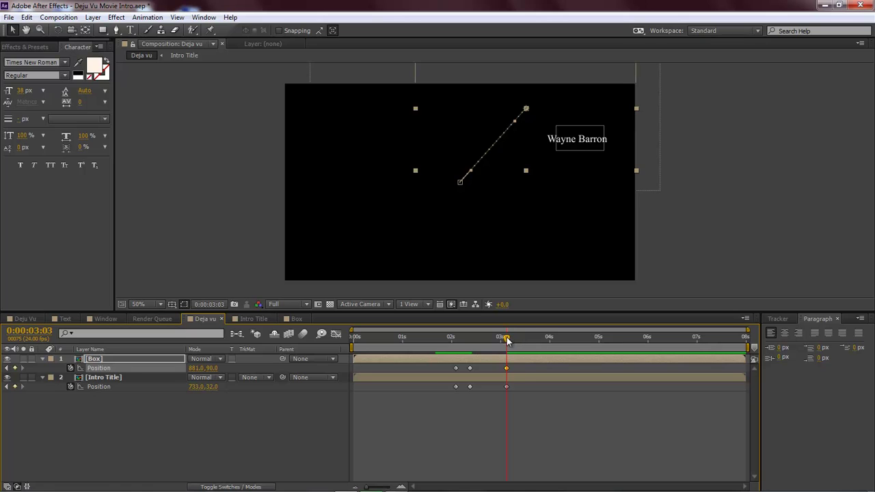
left_click_drag(507, 341, 348, 340)
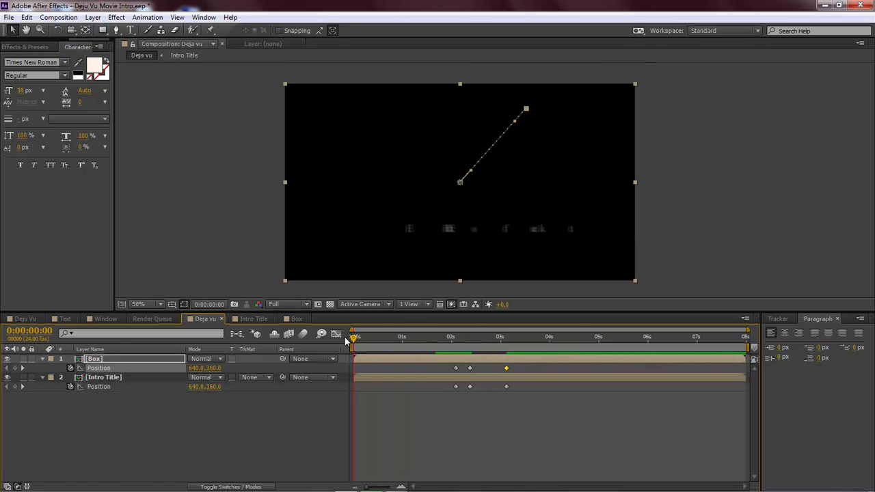
Preview the intro, end the work area near 3.5 seconds, and play it again
left_click(294, 419)
key("space")
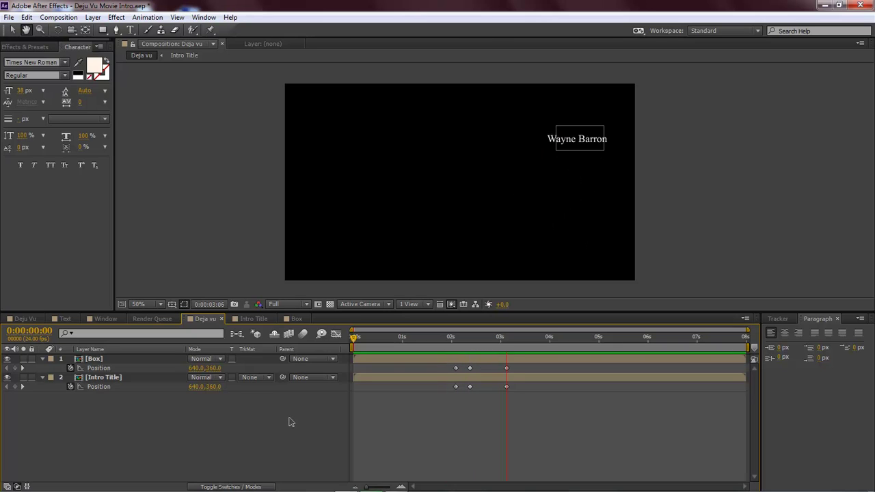
key("space")
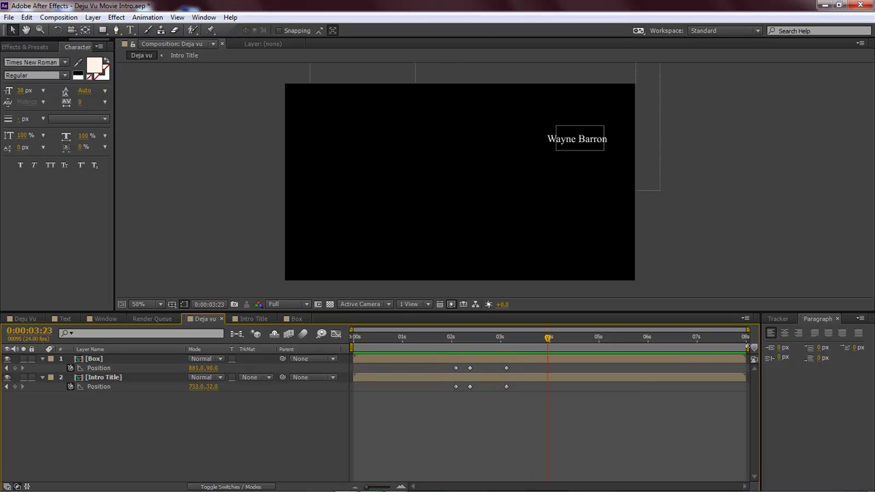
left_click_drag(748, 347, 353, 340)
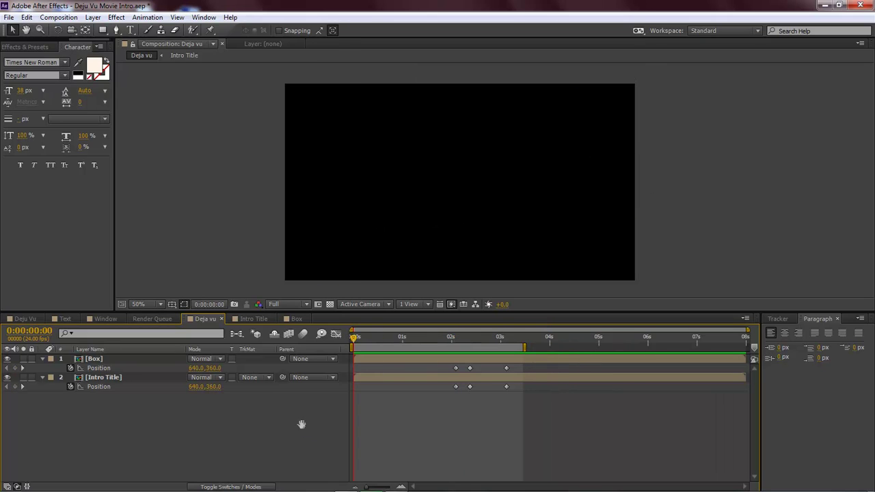
key("space")
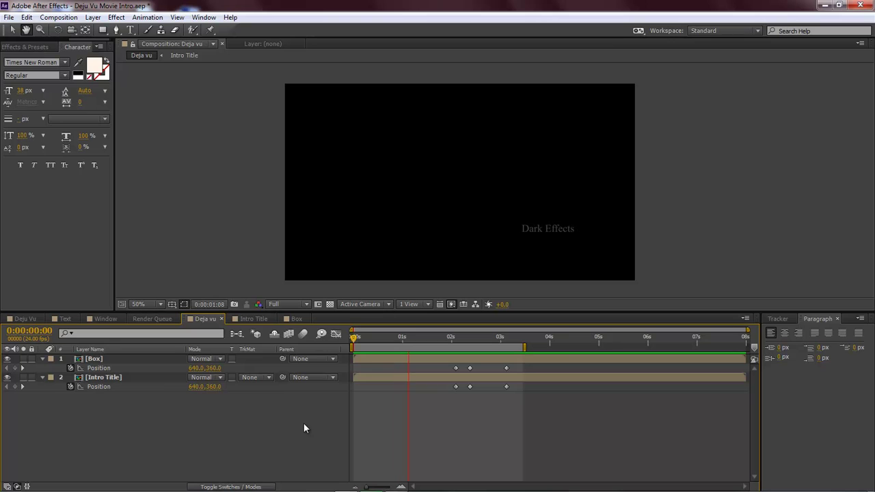